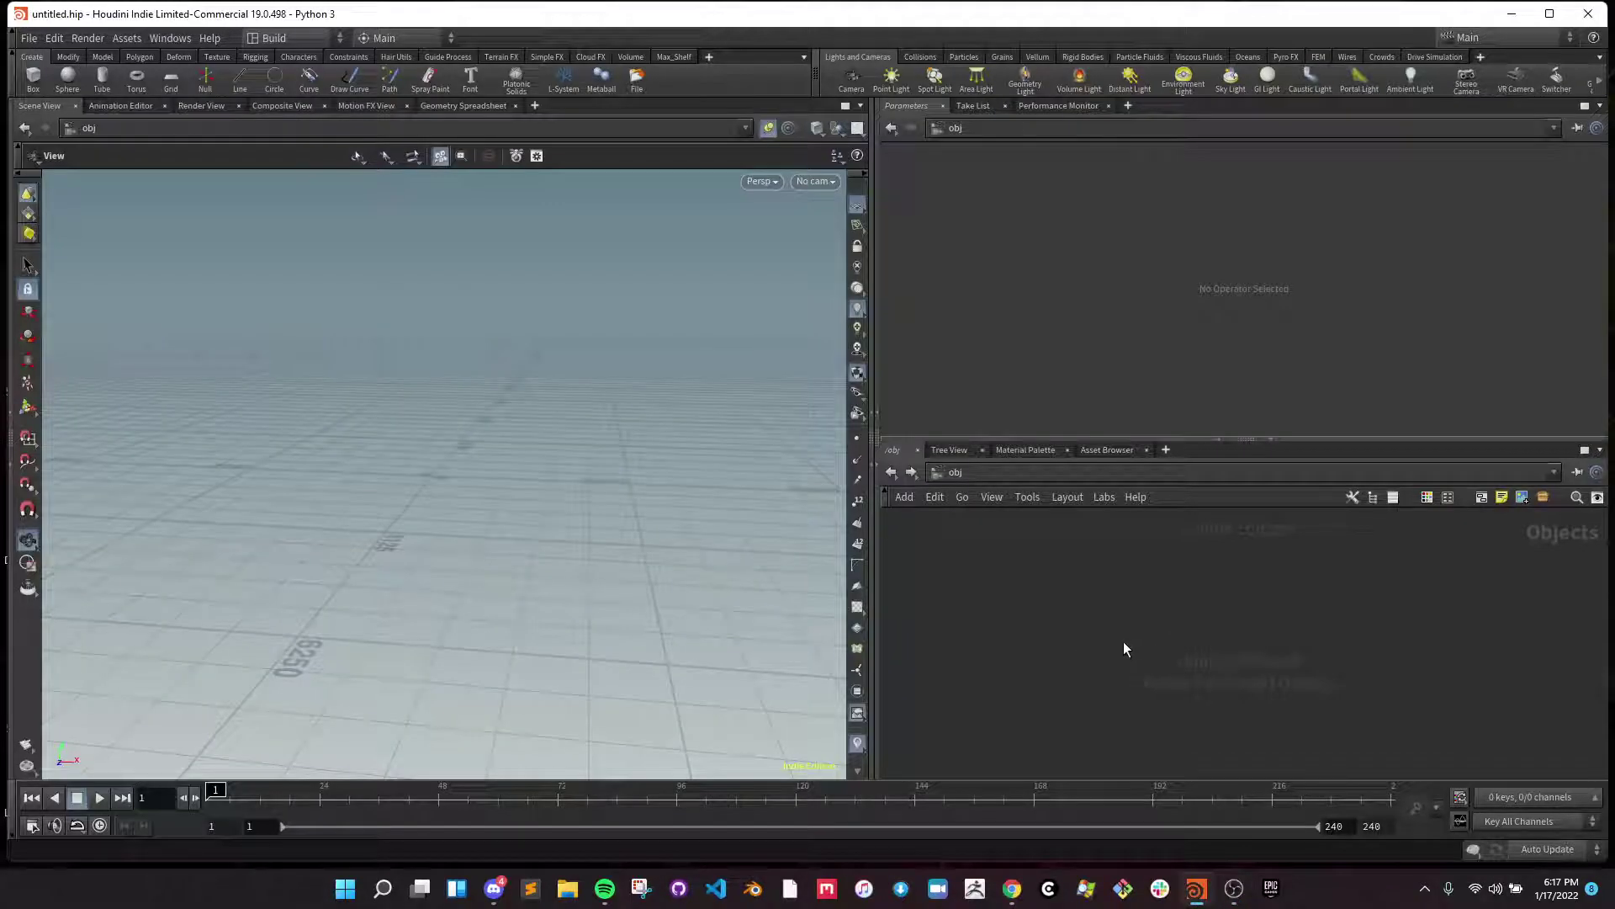
key("Tab")
- Place an asset_library_layout1 node in the object network, found by searching 'ass'
type("ass")
key("Return")
left_click(1089, 634)
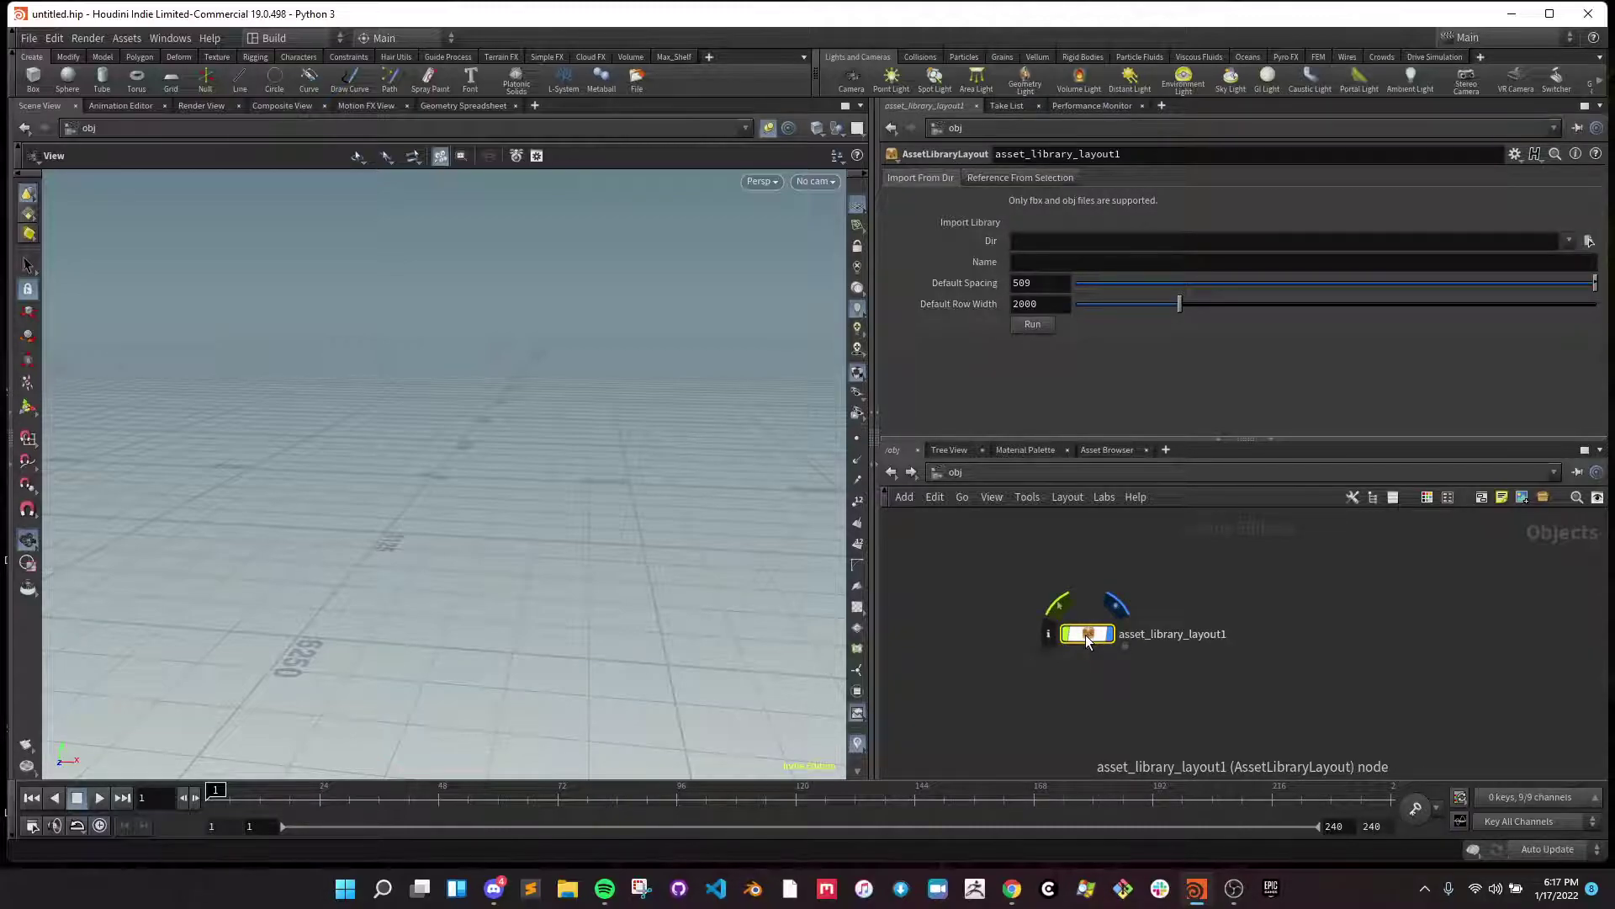
left_click_drag(323, 510, 260, 568)
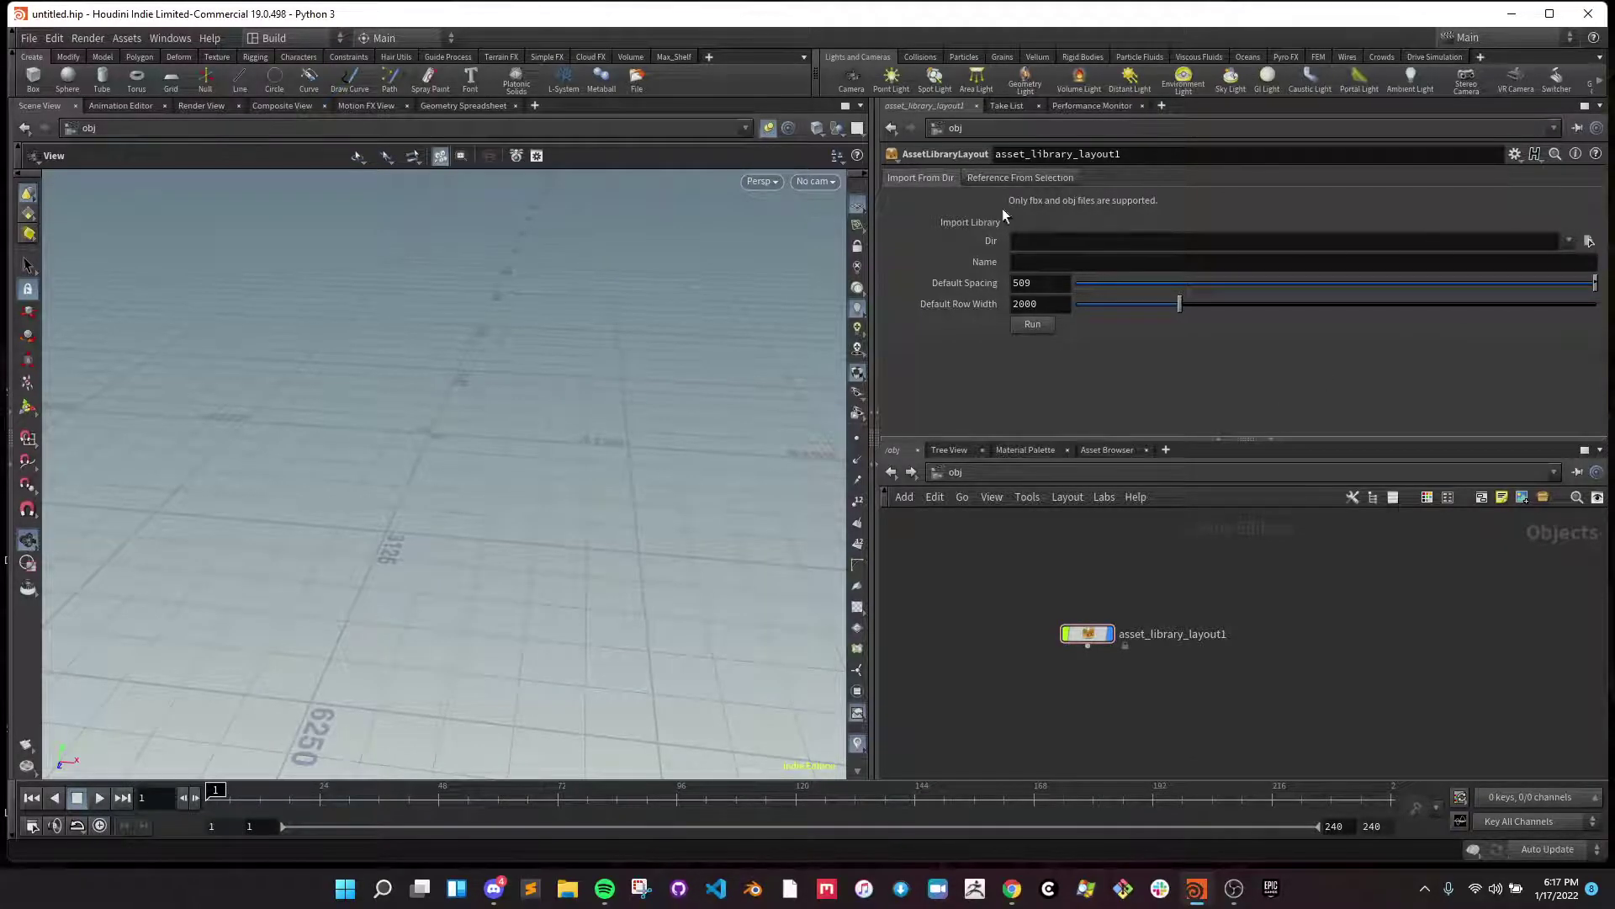
- Set the layout node's Dir to the Christmas Pack FBX folder
left_click(1589, 240)
left_click_drag(1149, 200, 1154, 267)
left_click_drag(1024, 281, 1003, 258)
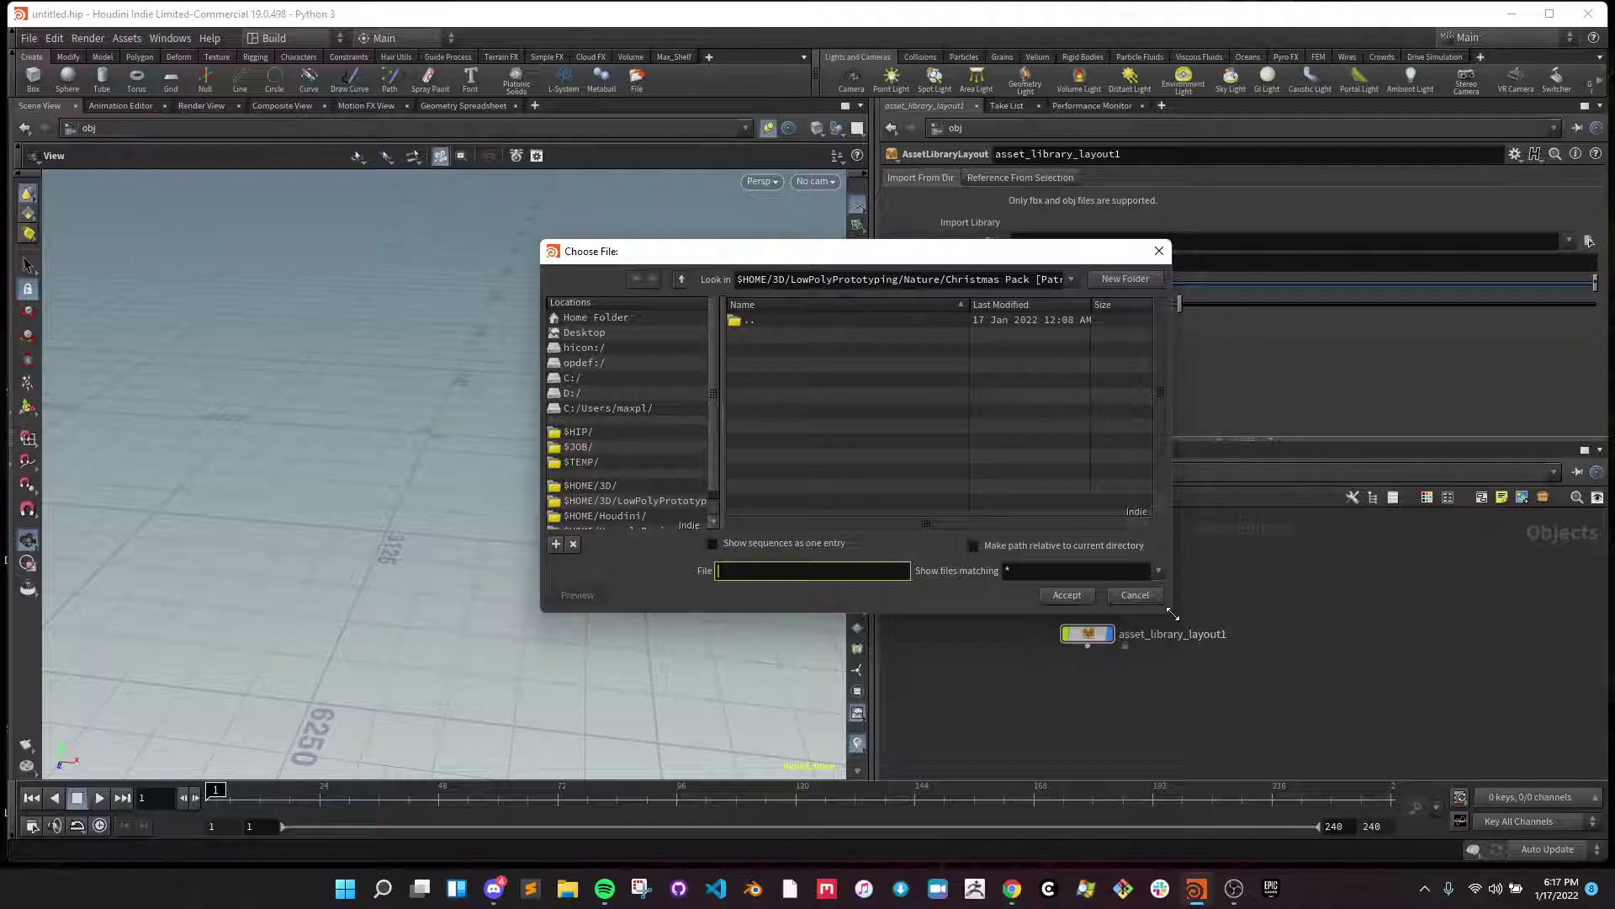
left_click_drag(1173, 615, 1243, 689)
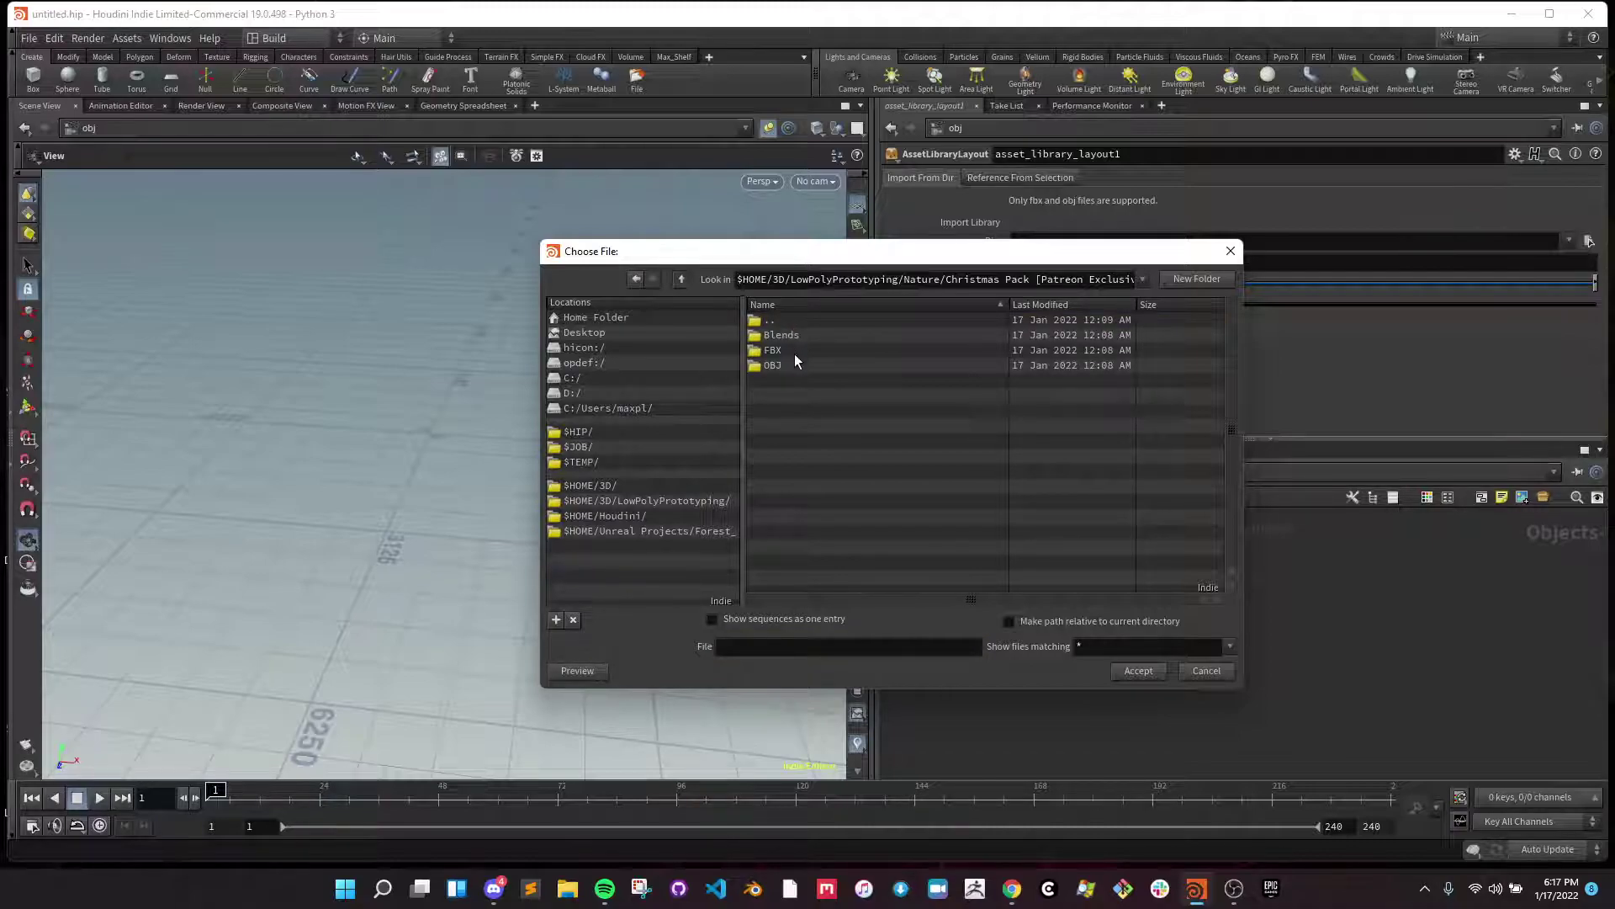
double_click(794, 353)
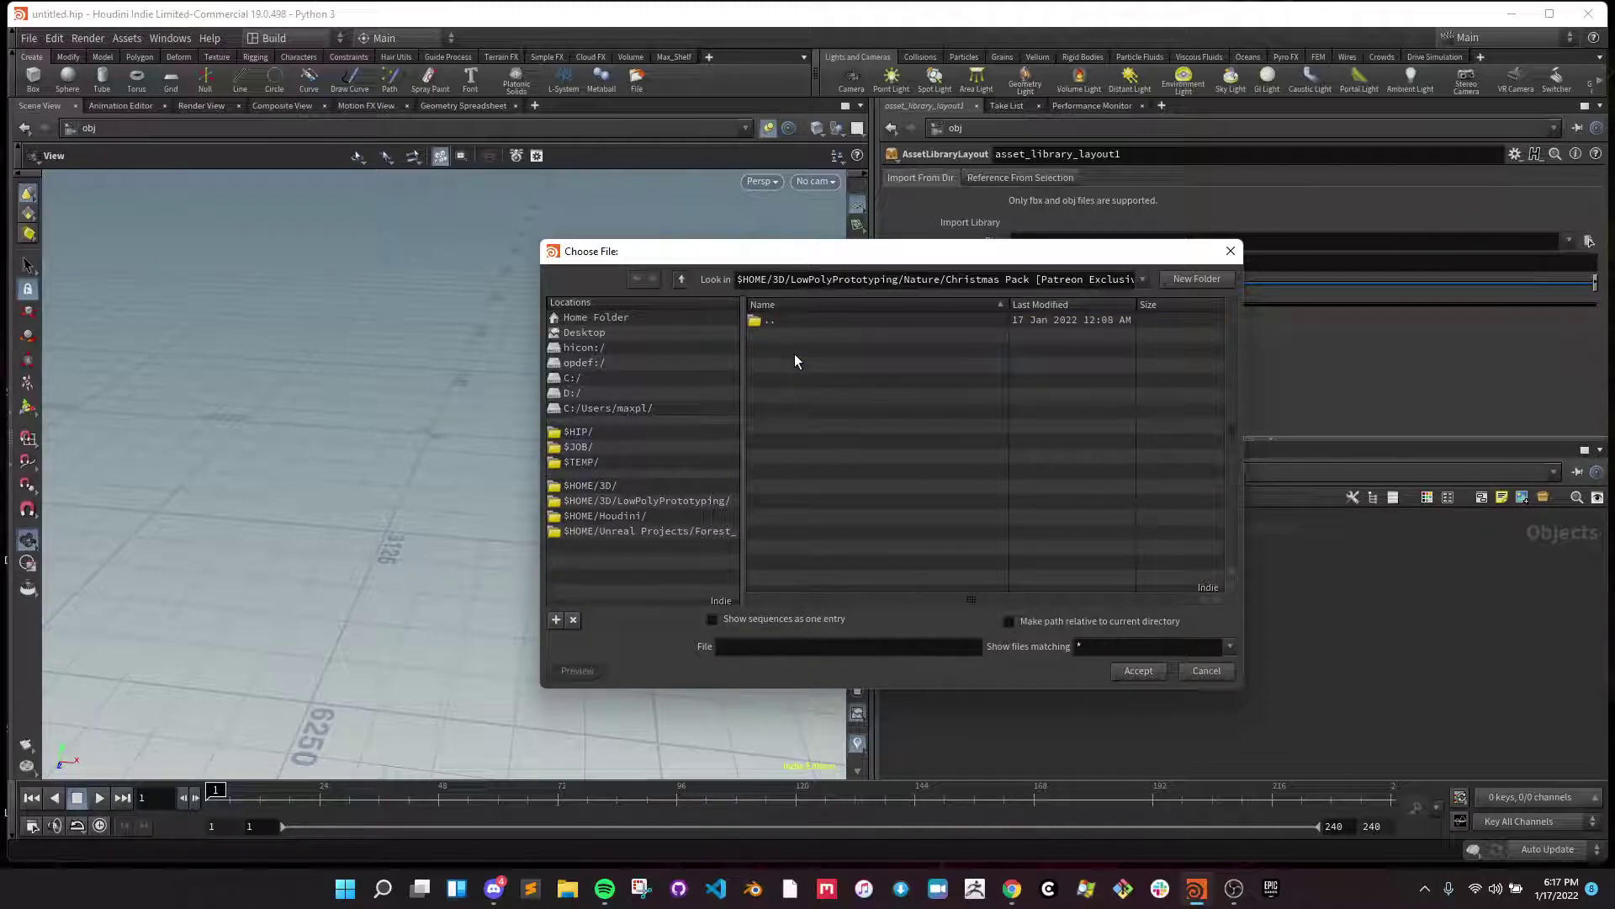
left_click(1137, 671)
- Name the library 'Trees' and run the layout
left_click(1061, 257)
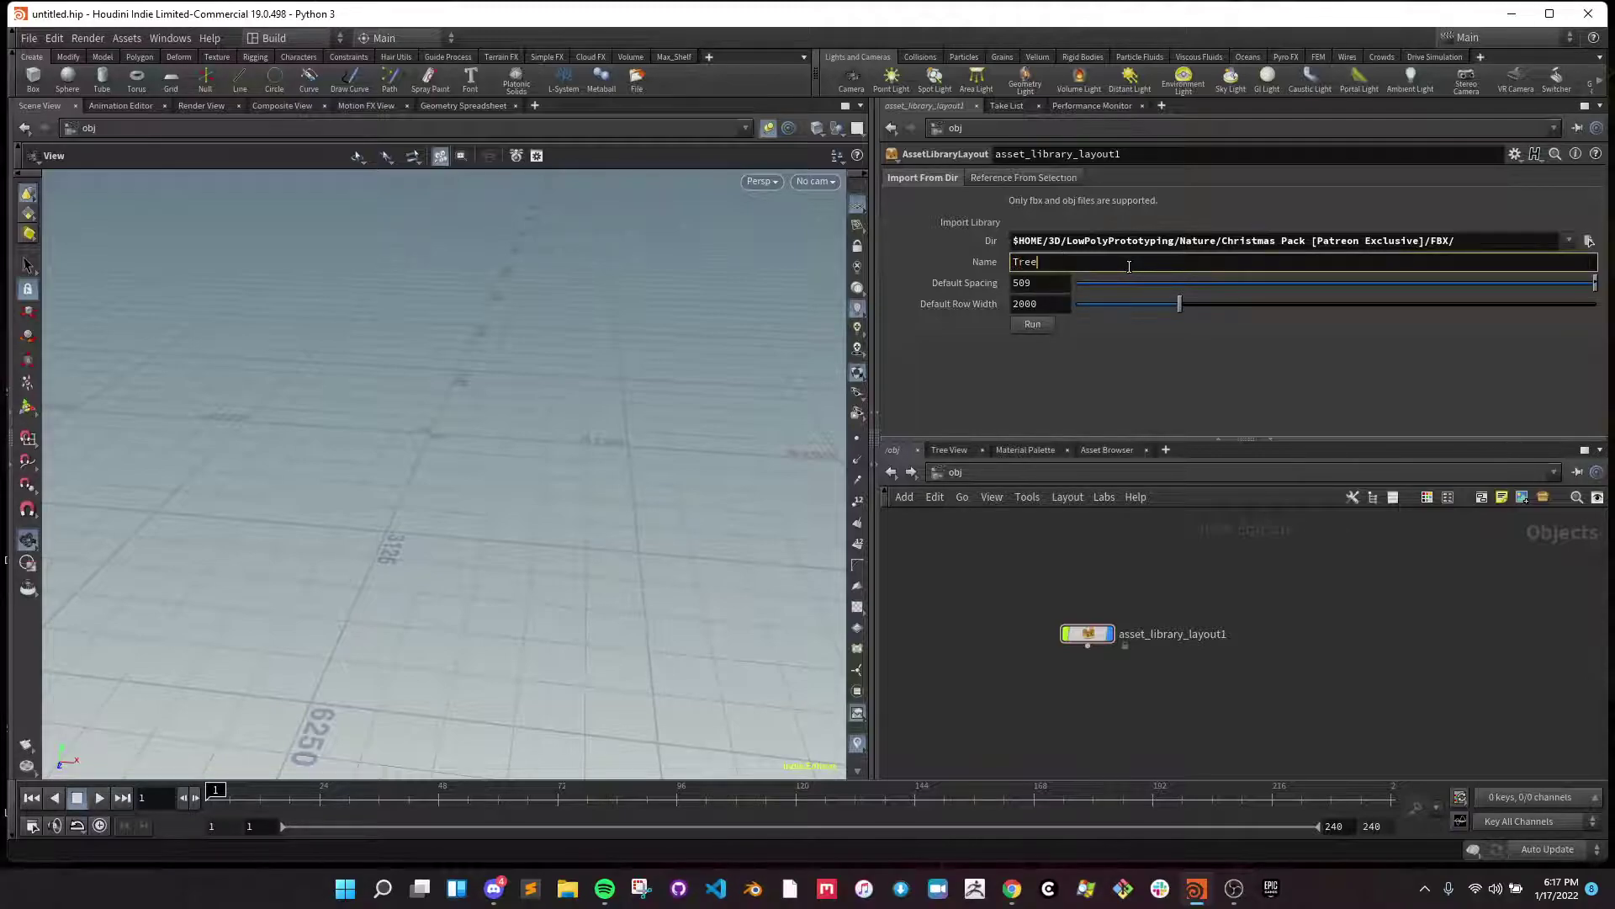
type("Trees")
left_click(1025, 327)
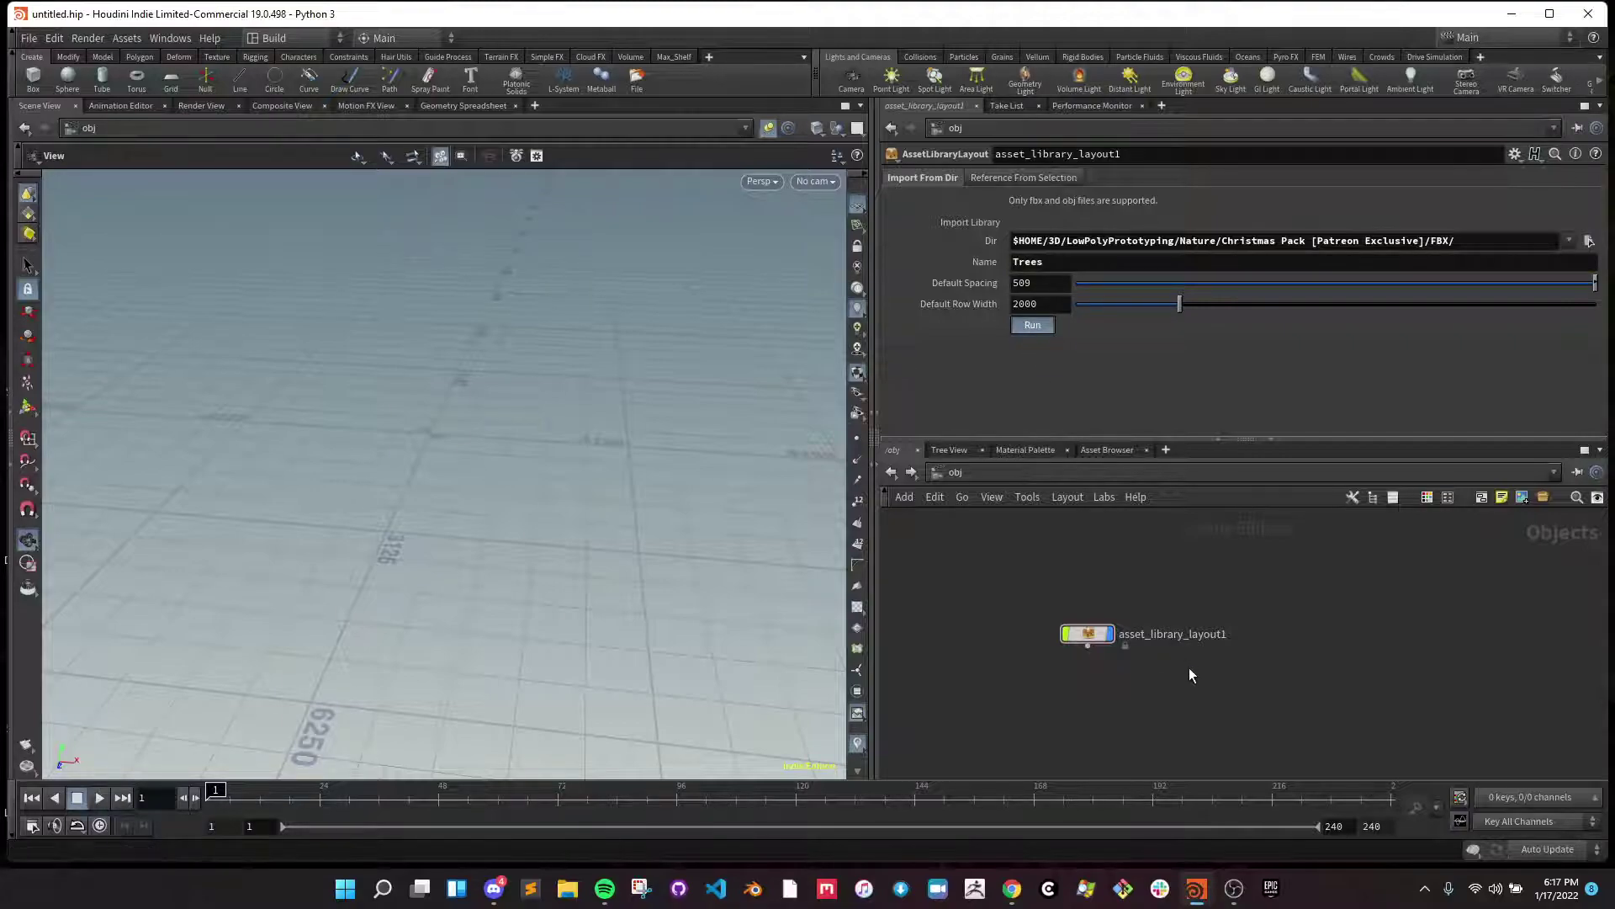
- Dive into the Trees geometry node and then its inner Trees subnetwork
left_click(1087, 691)
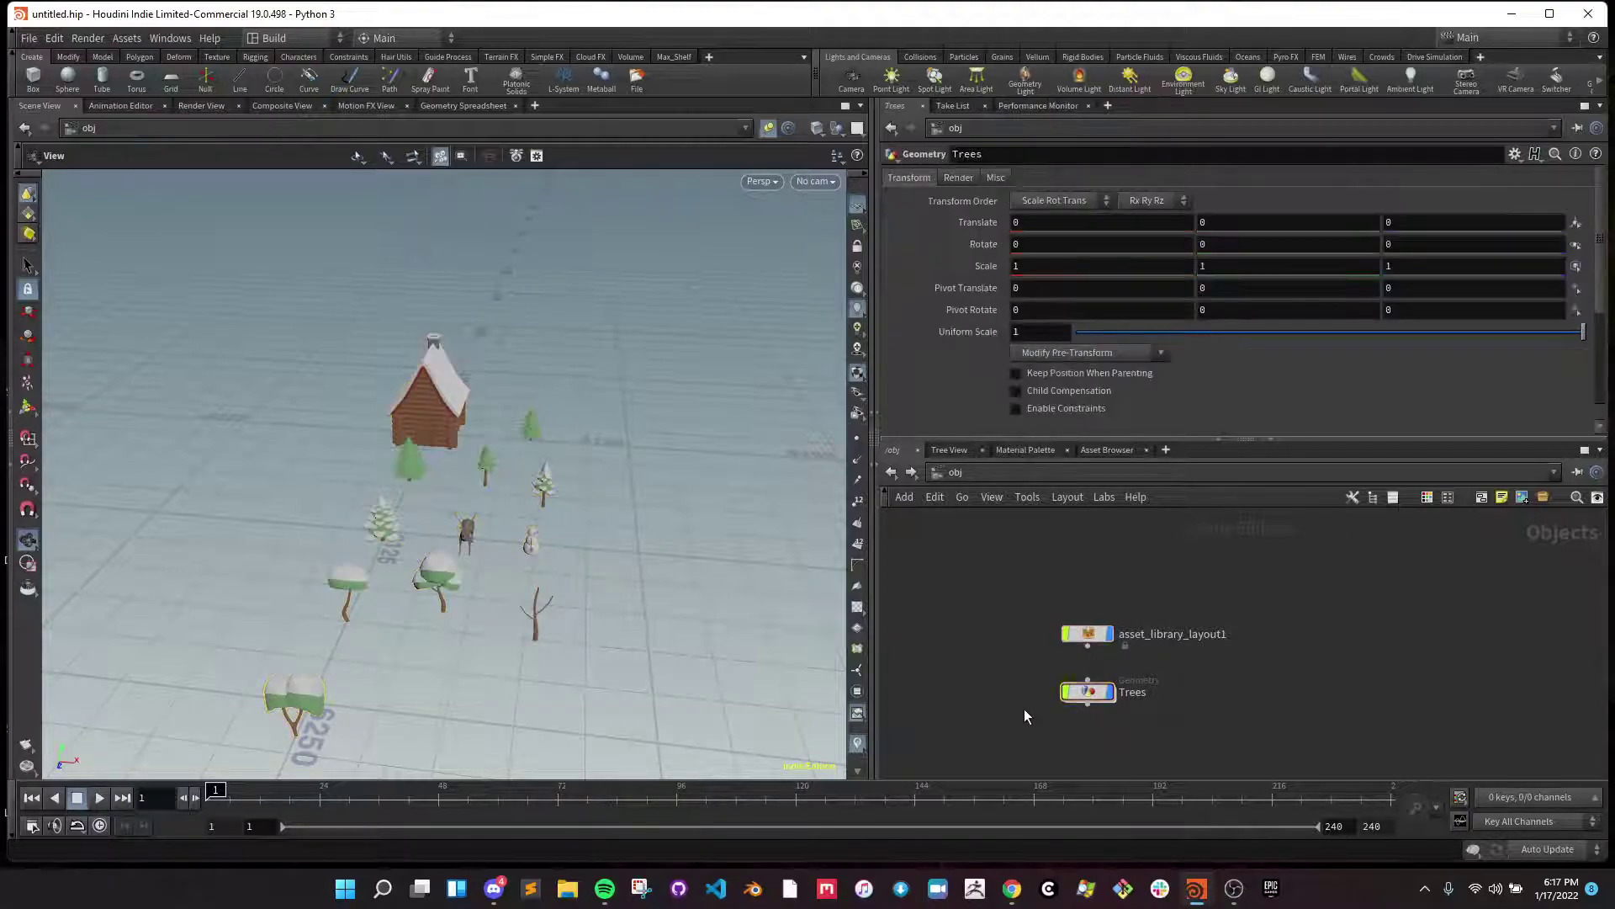
double_click(1087, 692)
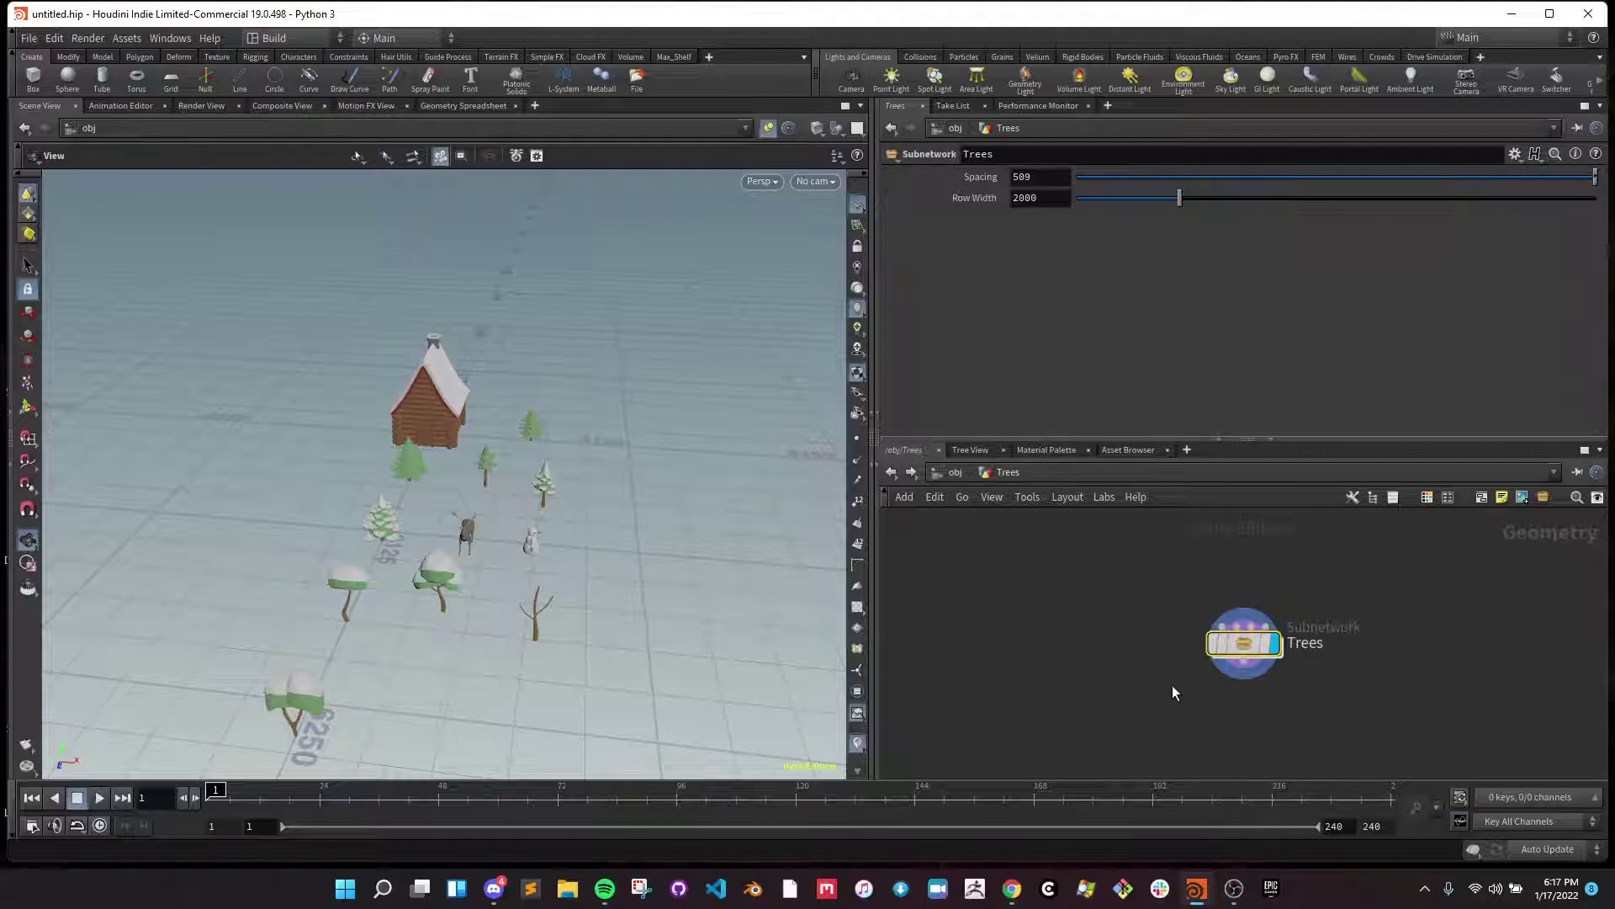
left_click_drag(1234, 652, 1137, 646)
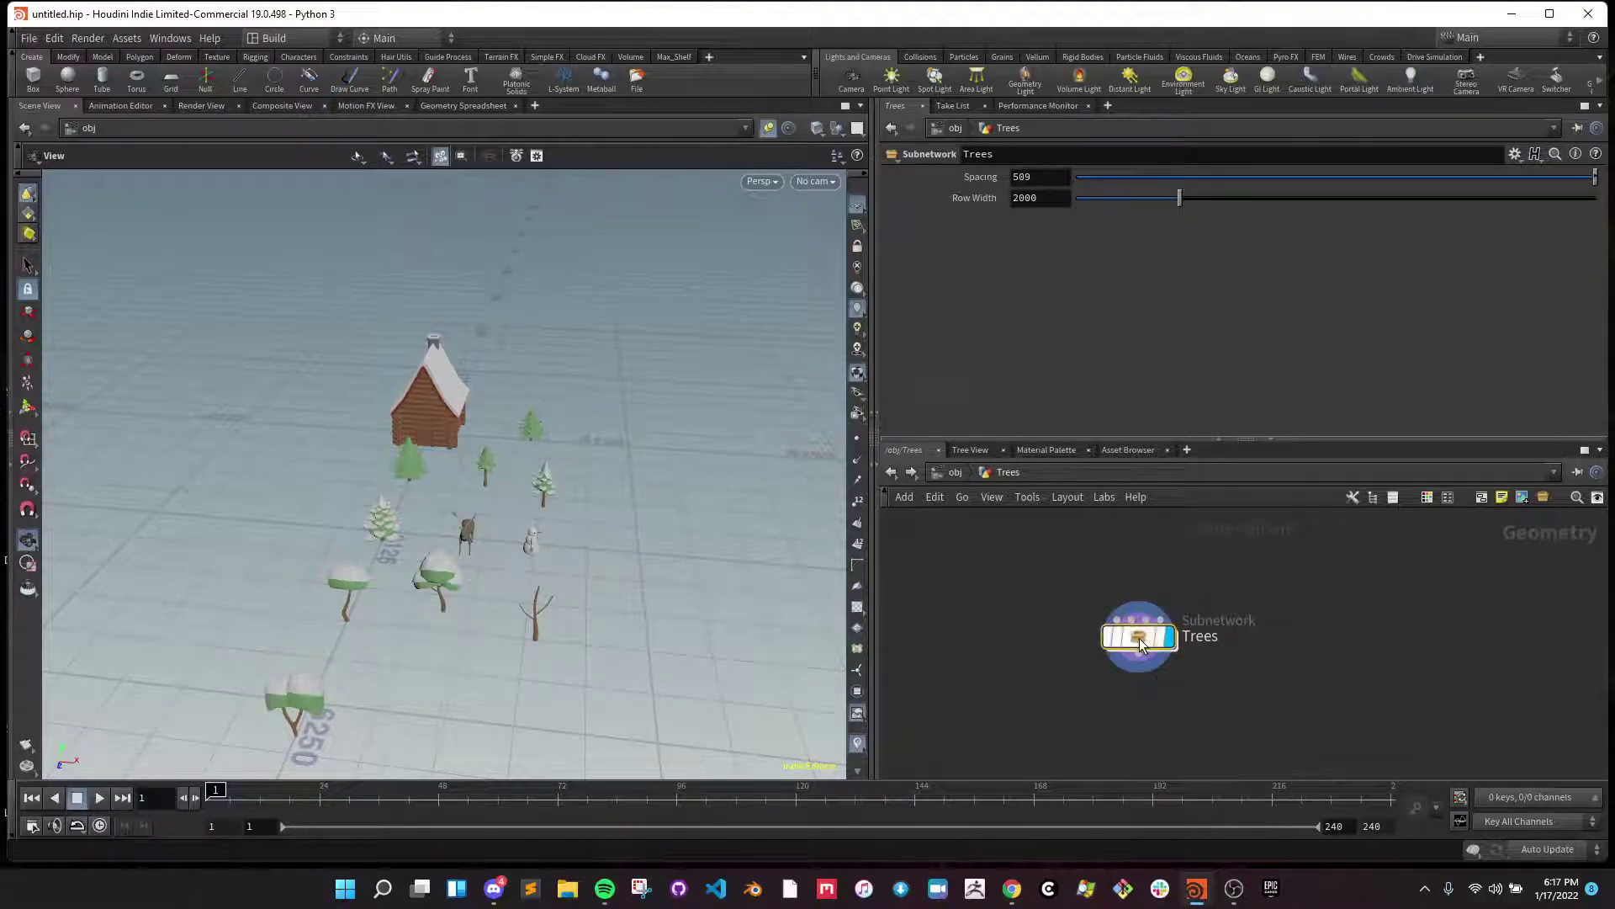
double_click(1139, 638)
- Review the per-asset FBX import, pack and group chains, then go back up a level
scroll(937, 604, "up", 5)
scroll(971, 627, "up", 5)
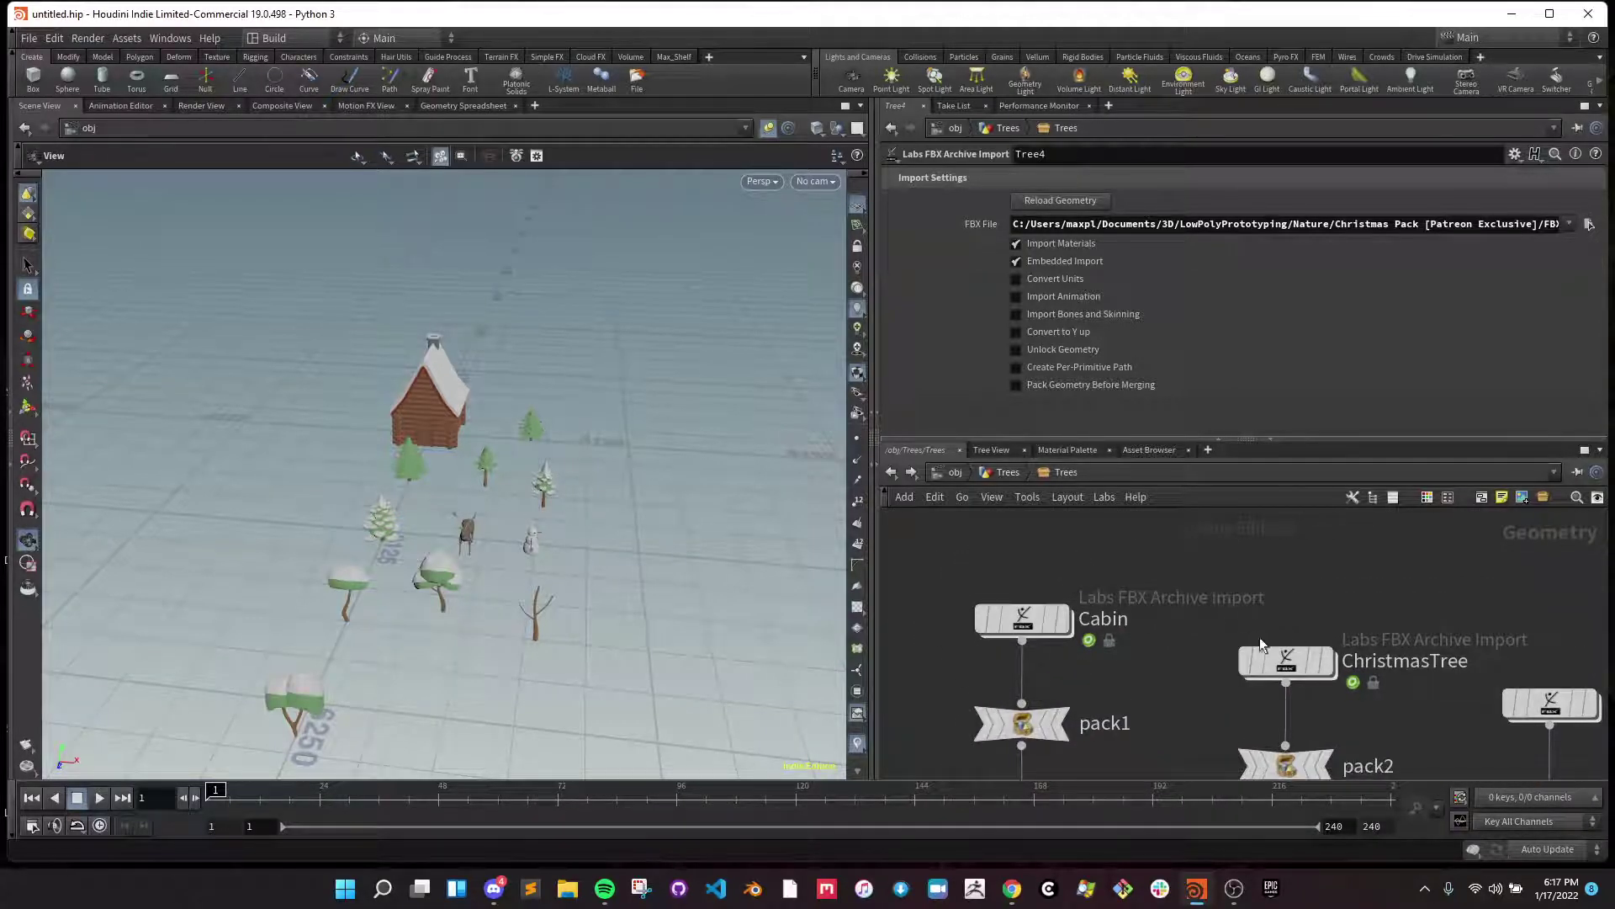
scroll(1136, 644, "down", 3)
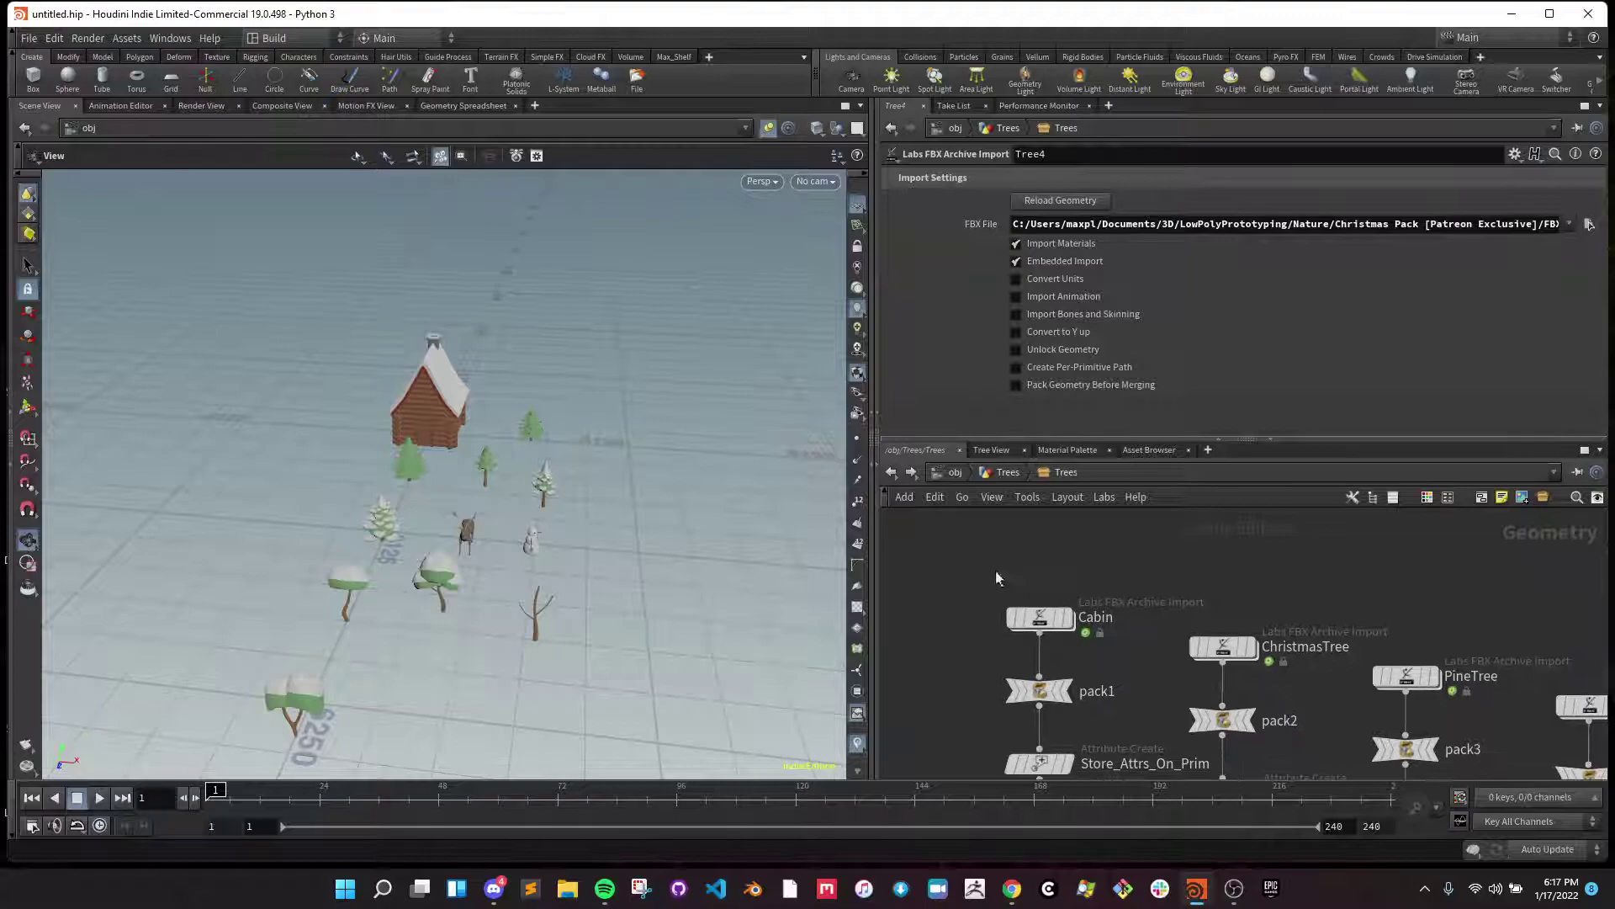
middle_click_drag(1167, 706, 1124, 579)
middle_click_drag(1119, 698, 1061, 626)
scroll(1061, 626, "up", 4)
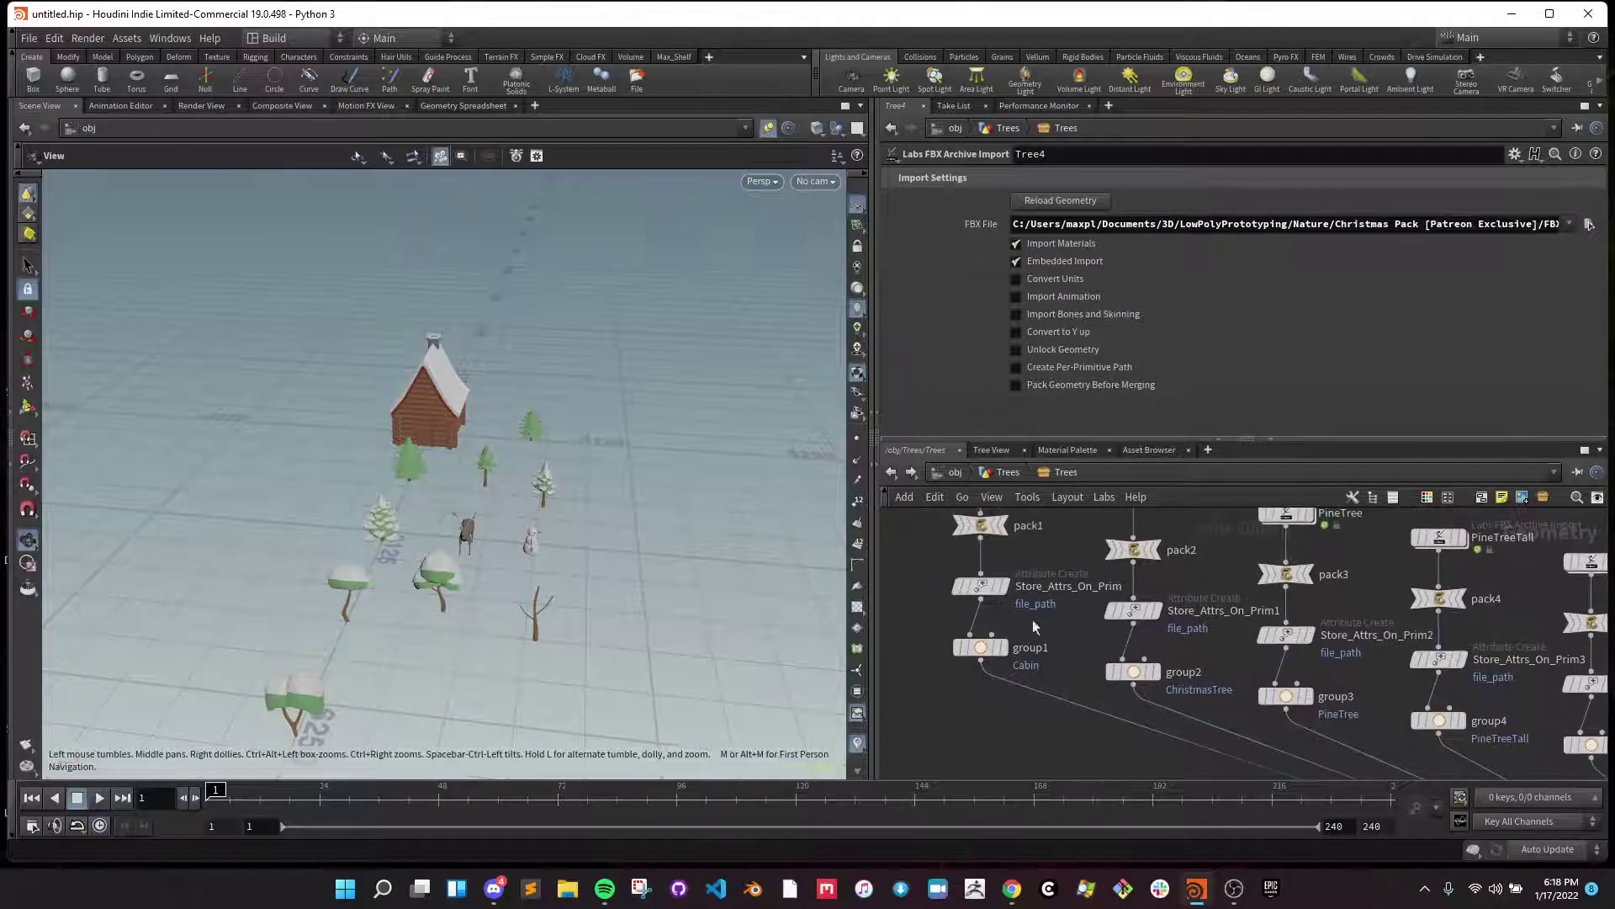
scroll(1060, 665, "down", 2)
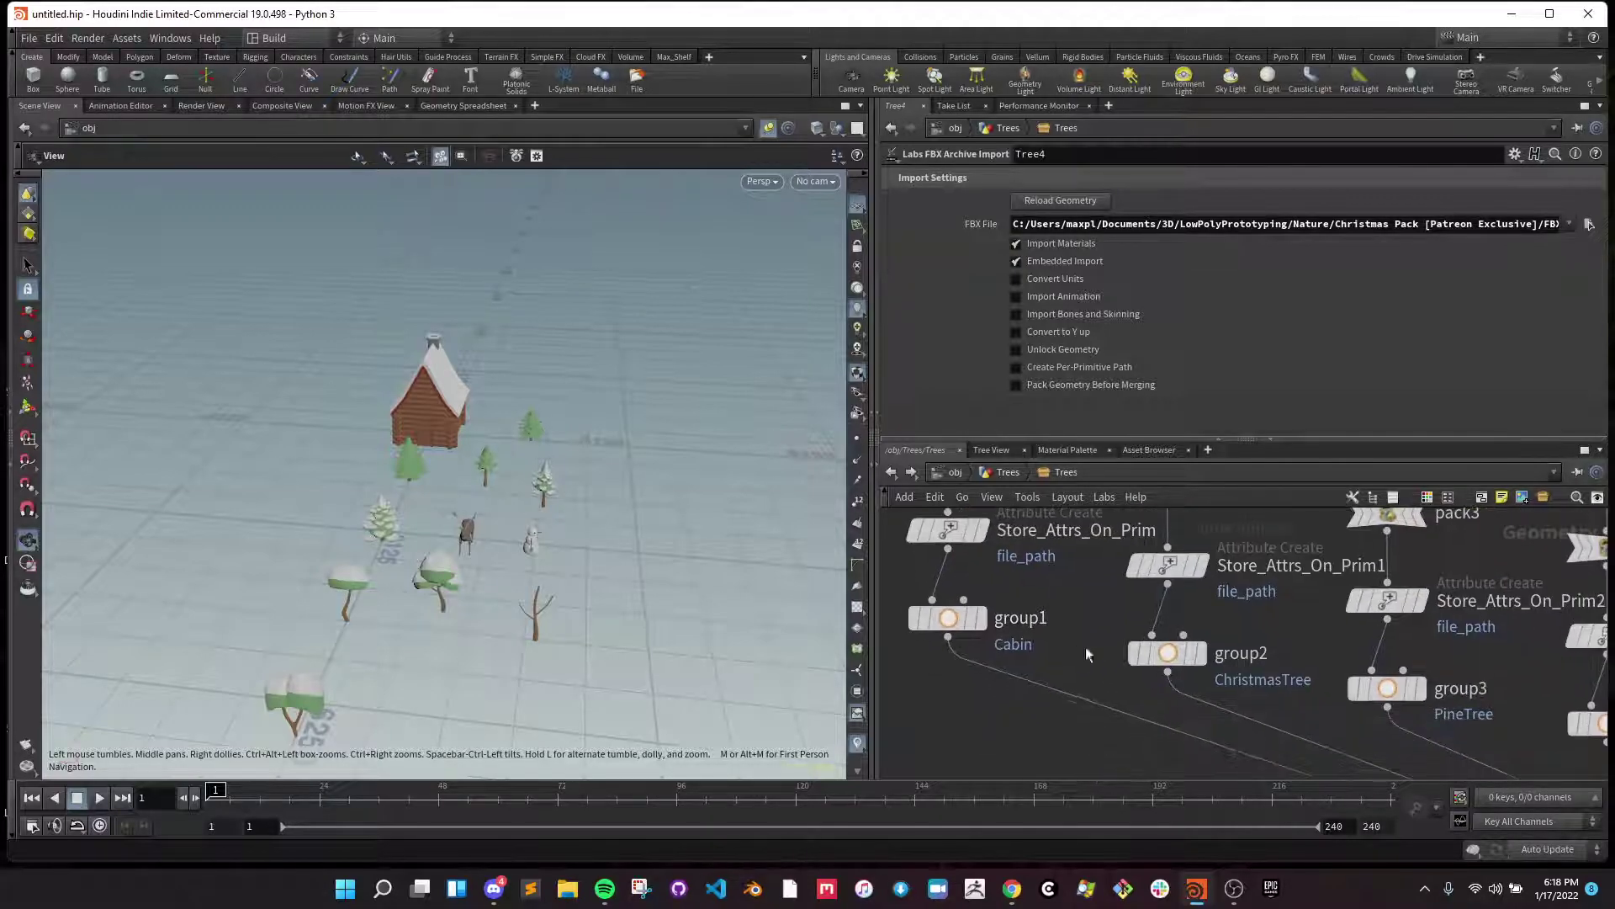
scroll(1044, 669, "down", 3)
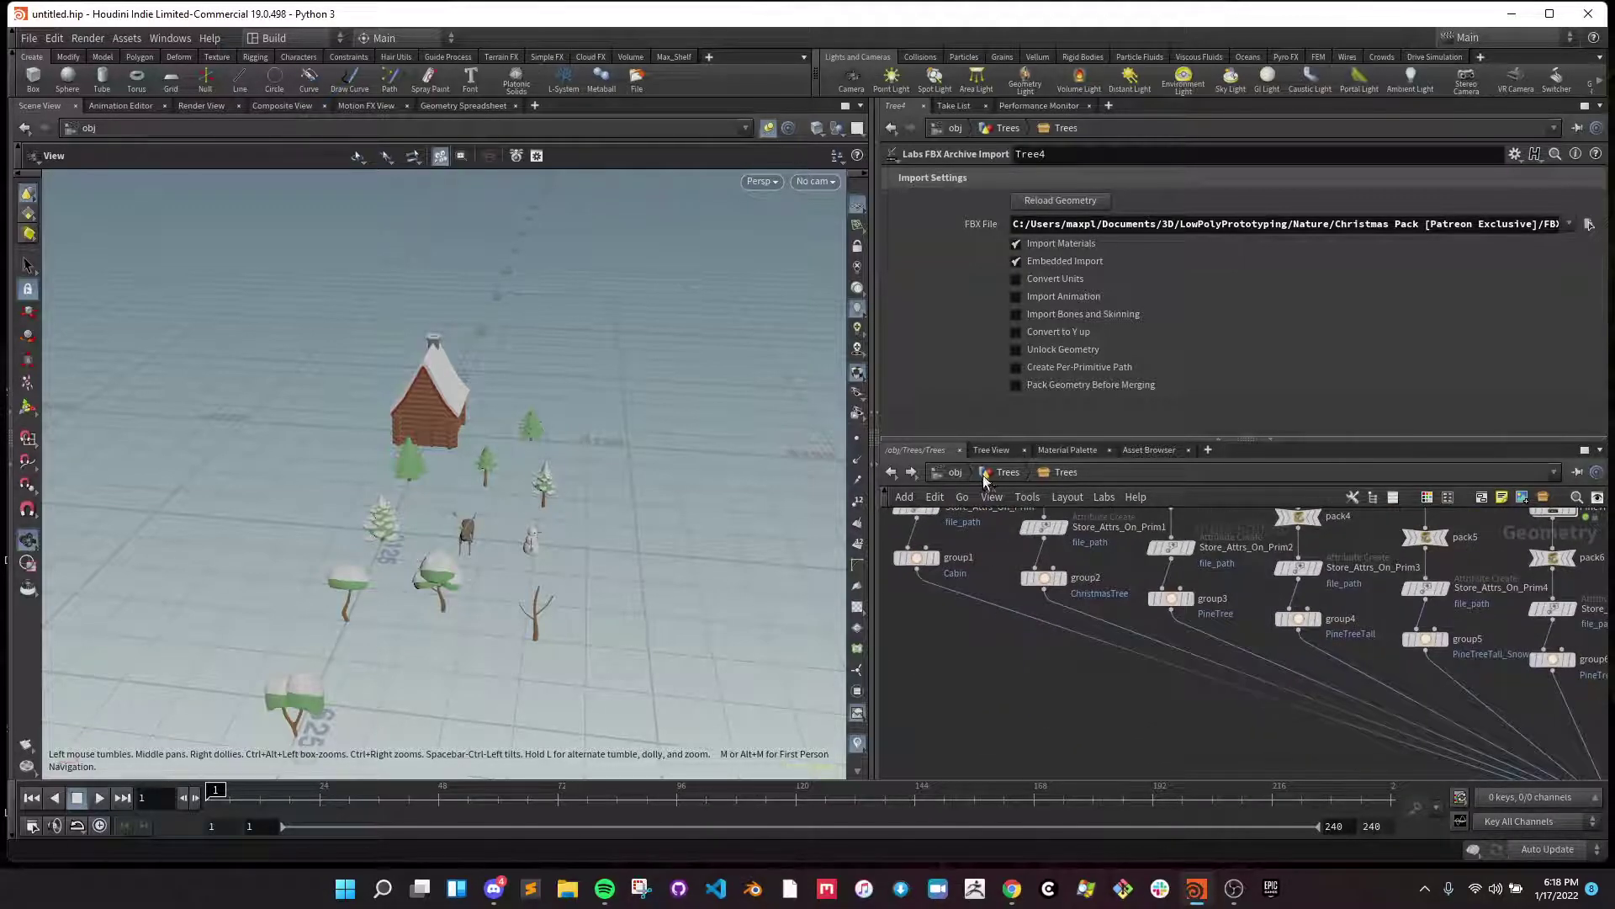
key("u")
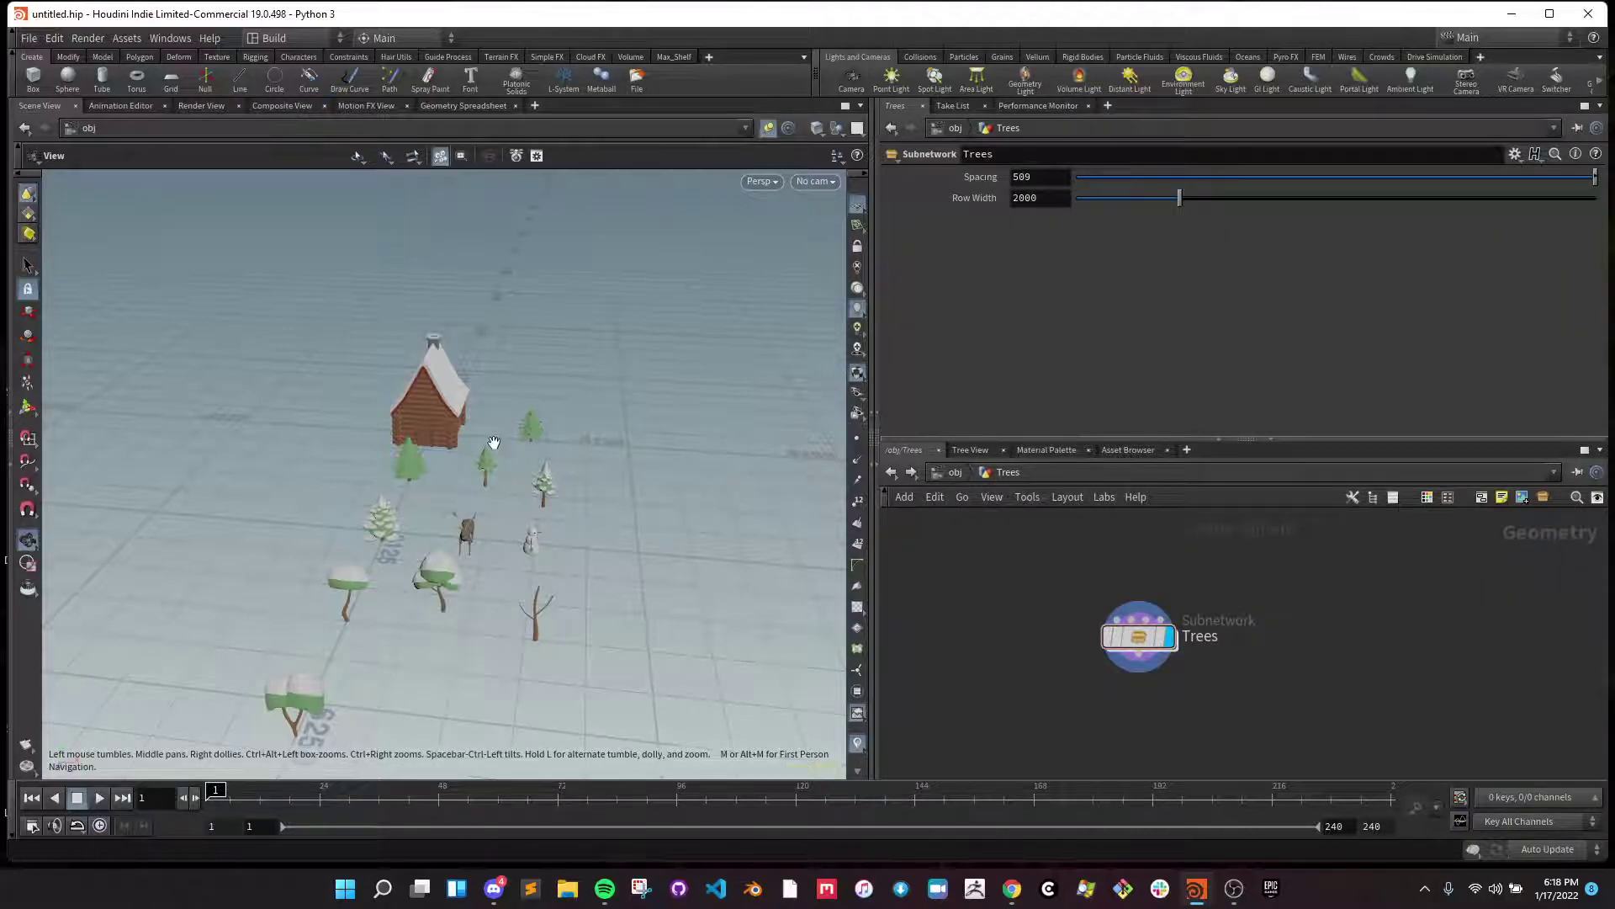
- Switch the viewport to geometry selection with group selection turned off
left_click(28, 266)
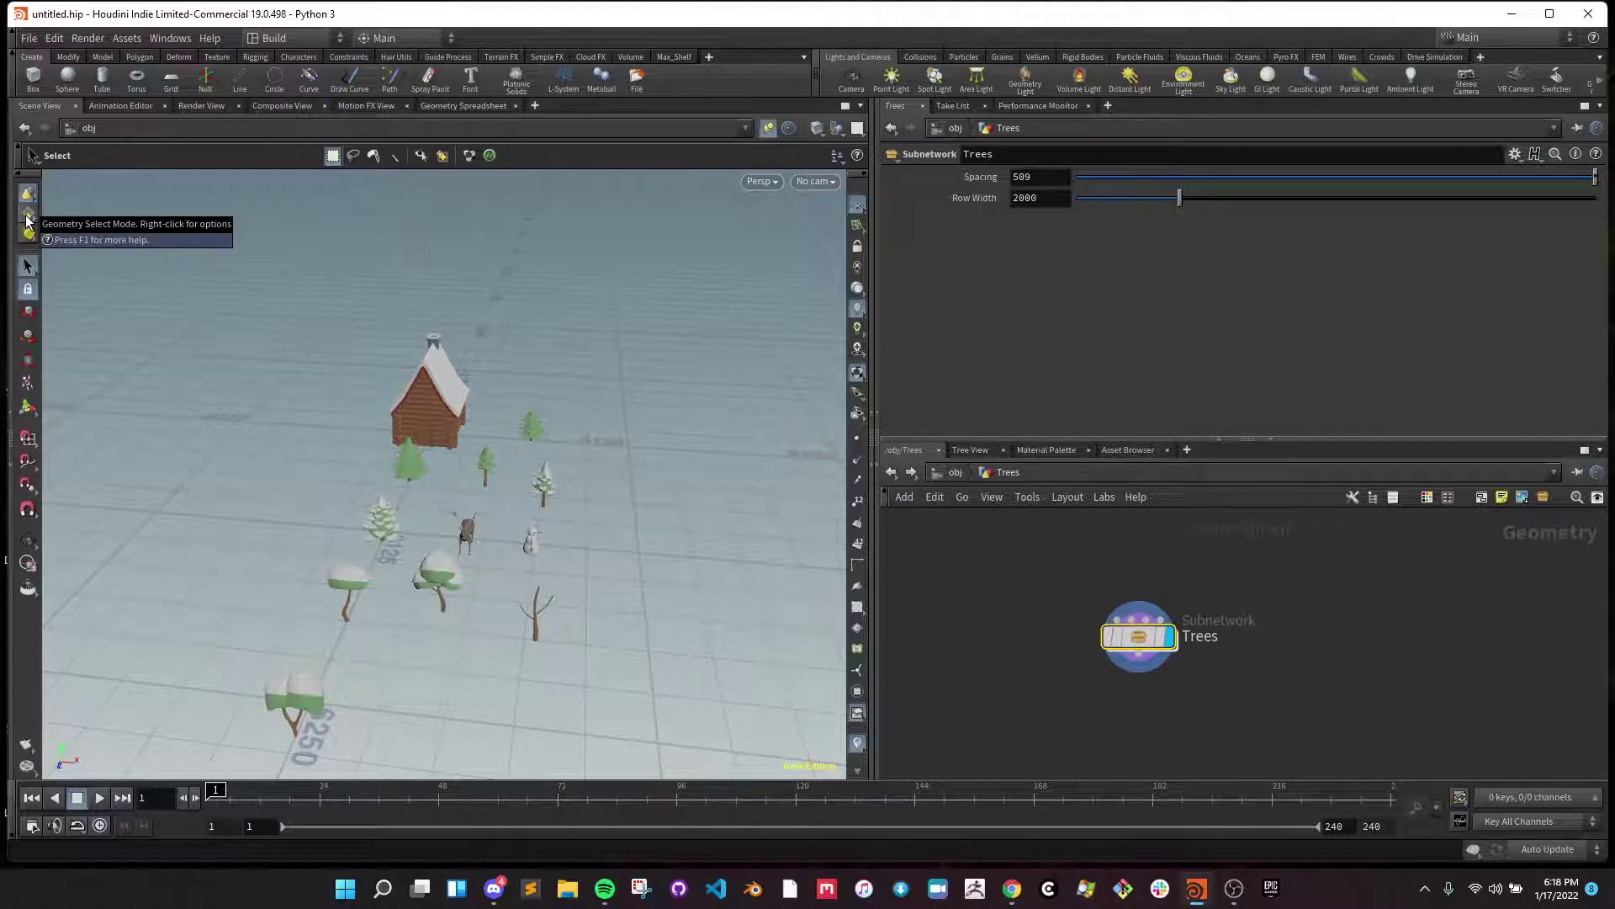
left_click(27, 217)
key("9")
key("9")
key("9")
key("9")
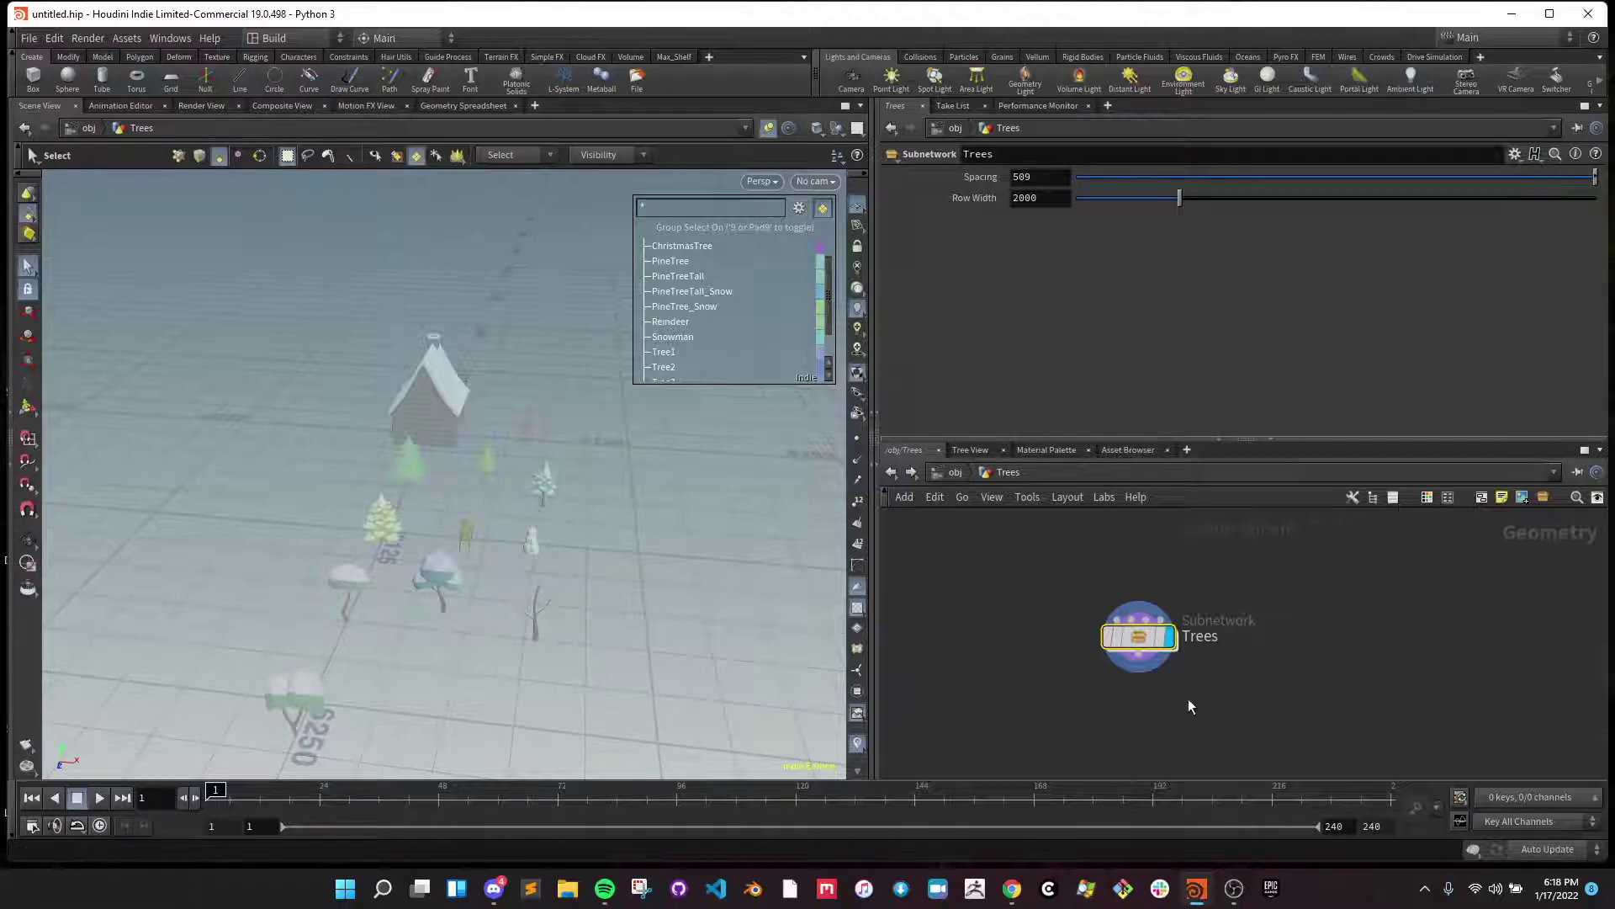
- Drag the Trees subnetwork's Spacing to 0 and look down on the clustered cabin scene
mouse_move(1128, 640)
left_click_drag(1552, 177, 942, 195)
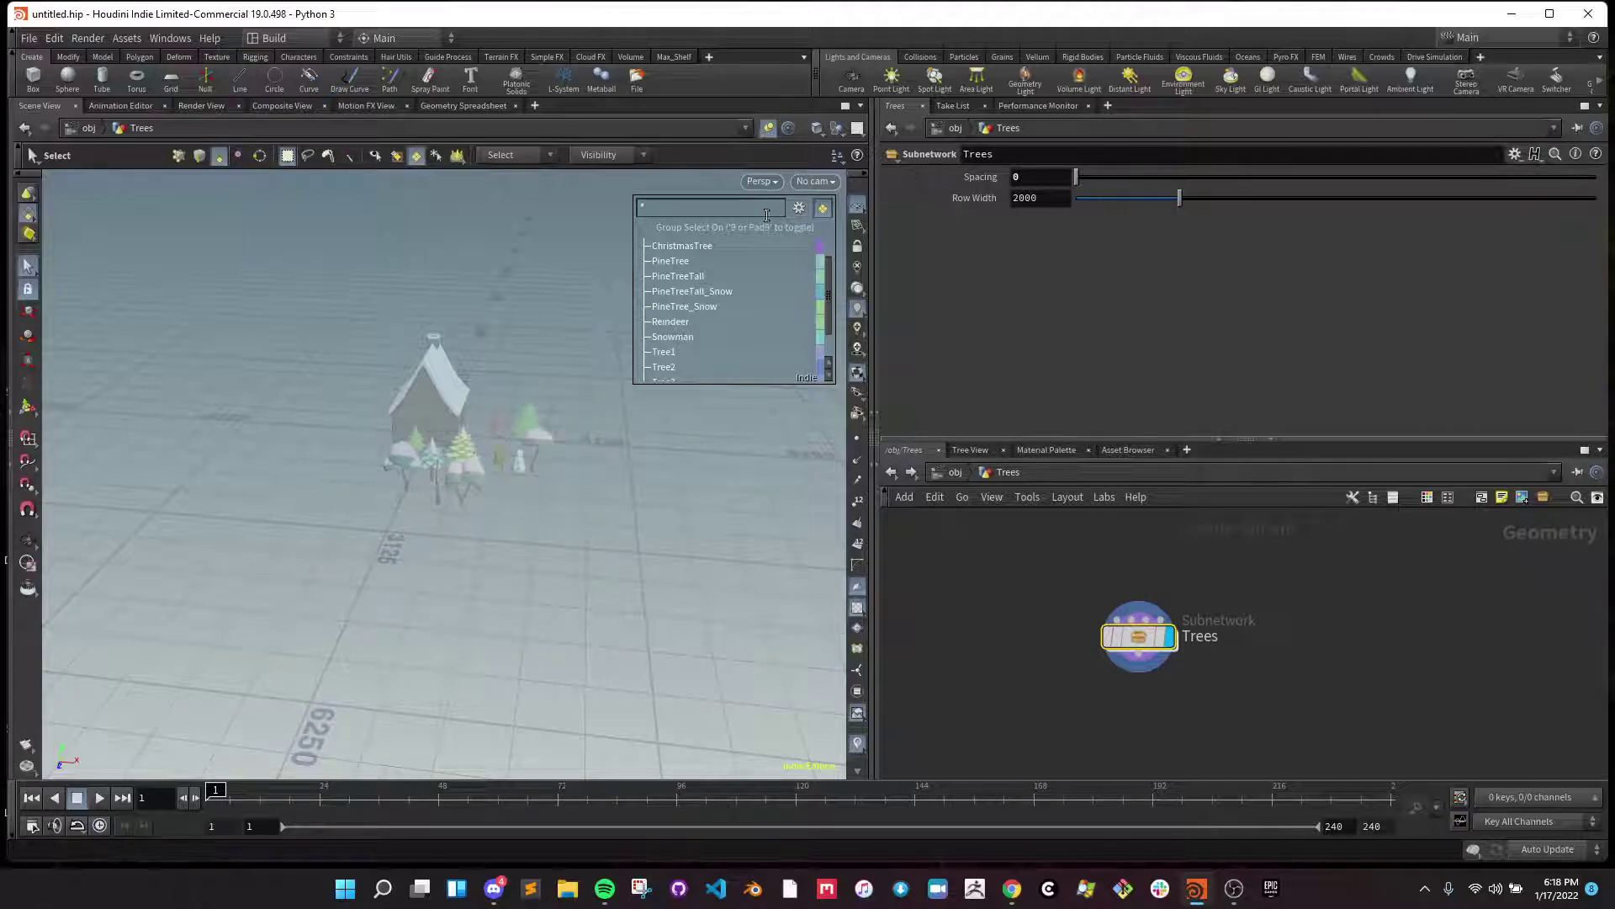
key("Escape")
scroll(422, 405, "up", 5)
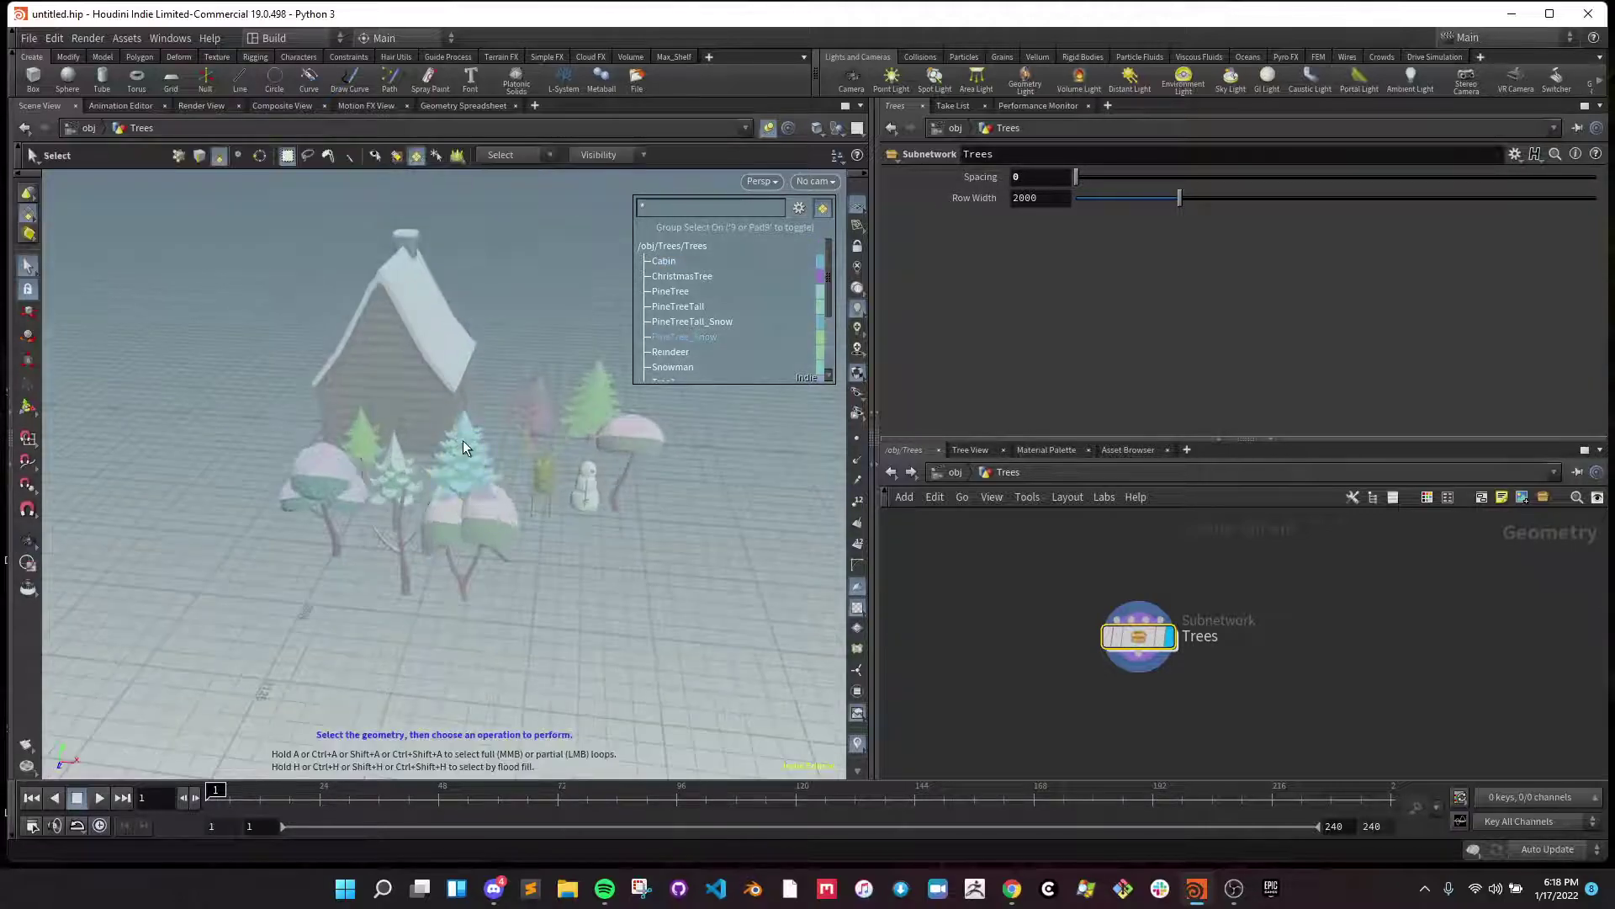
left_click_drag(421, 405, 454, 471)
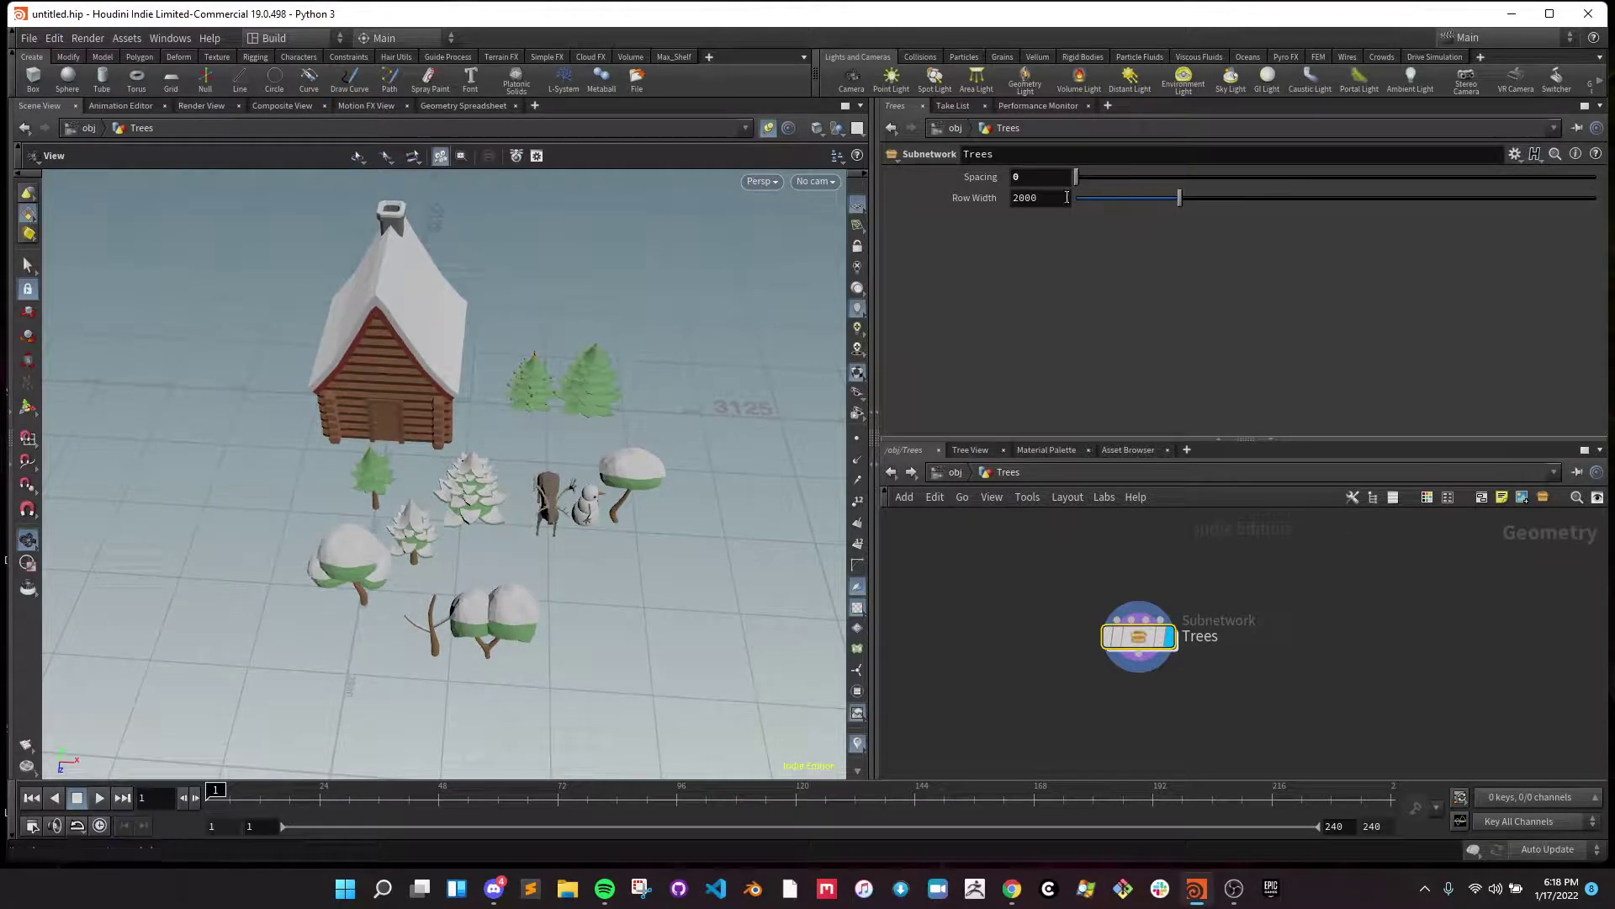
- Try wider spacing and row width values, spreading the assets into a line
mouse_move(1076, 177)
left_mouse_down()
mouse_move(1582, 179)
mouse_move(1003, 187)
left_mouse_up()
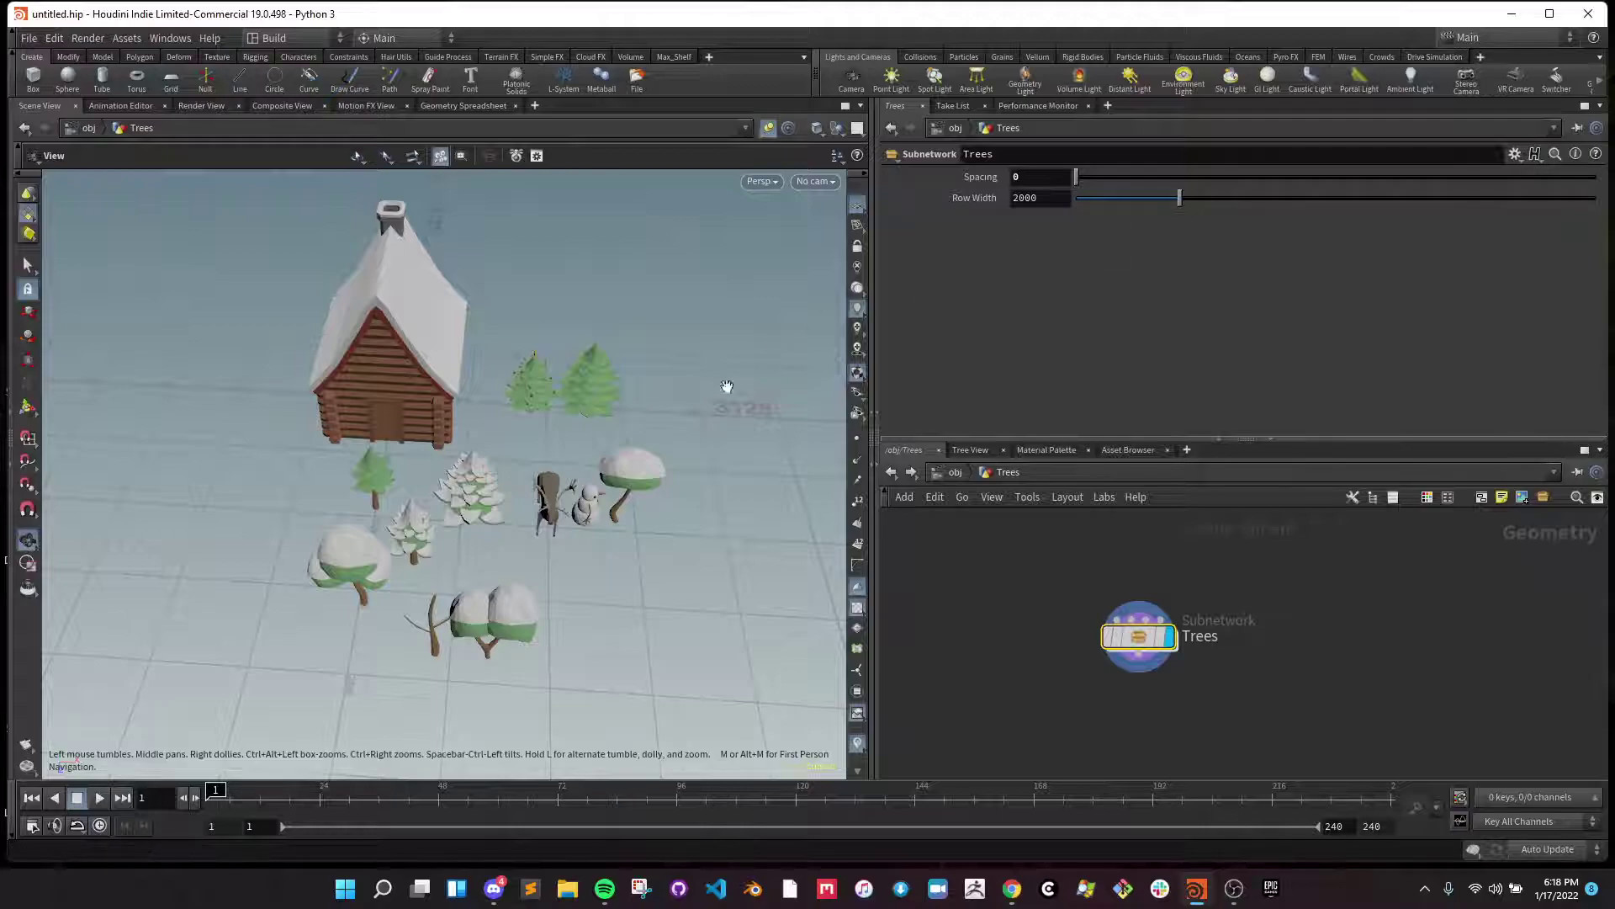
scroll(655, 435, "down", 3)
middle_click_drag(655, 435, 366, 373)
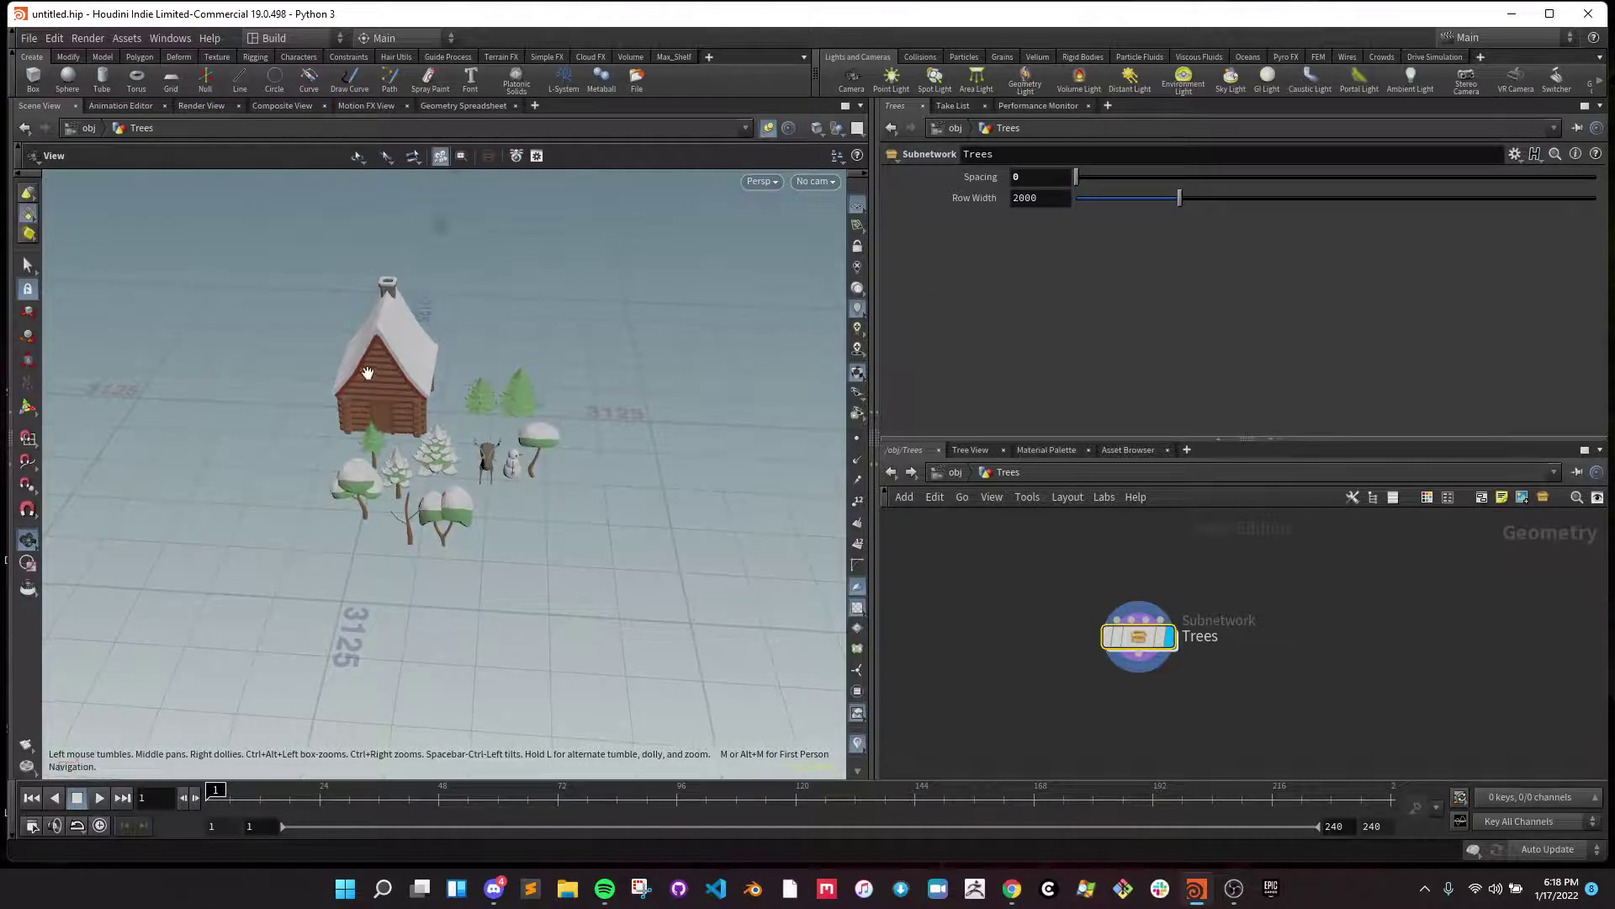
left_click_drag(1193, 202, 1598, 197)
scroll(629, 381, "down", 4)
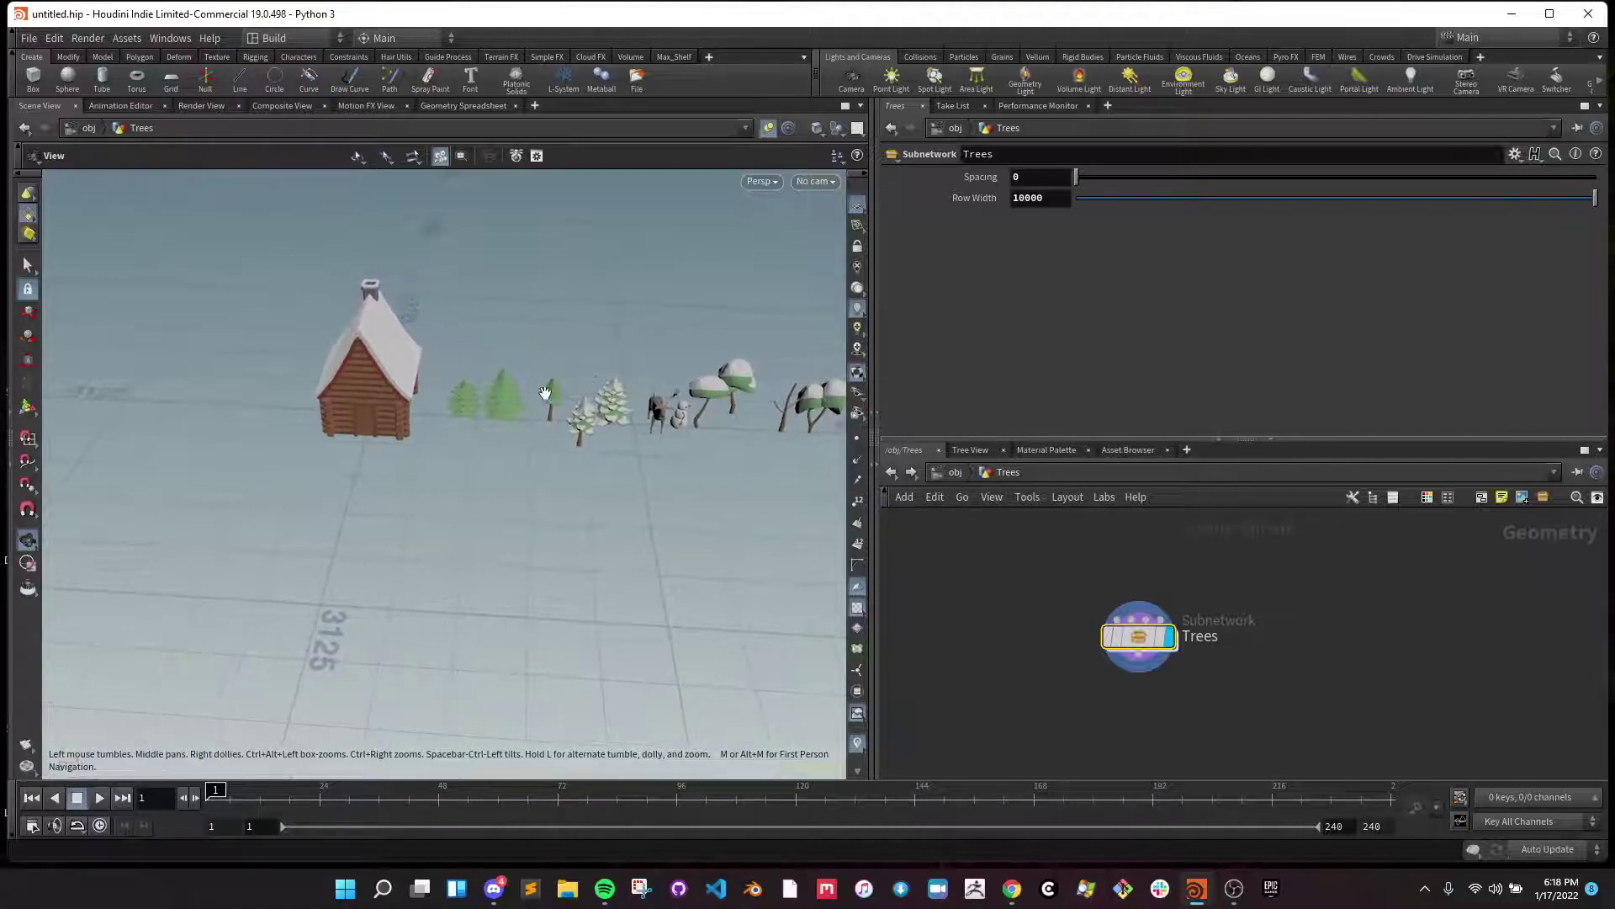
scroll(629, 382, "down", 2)
scroll(620, 426, "up", 6)
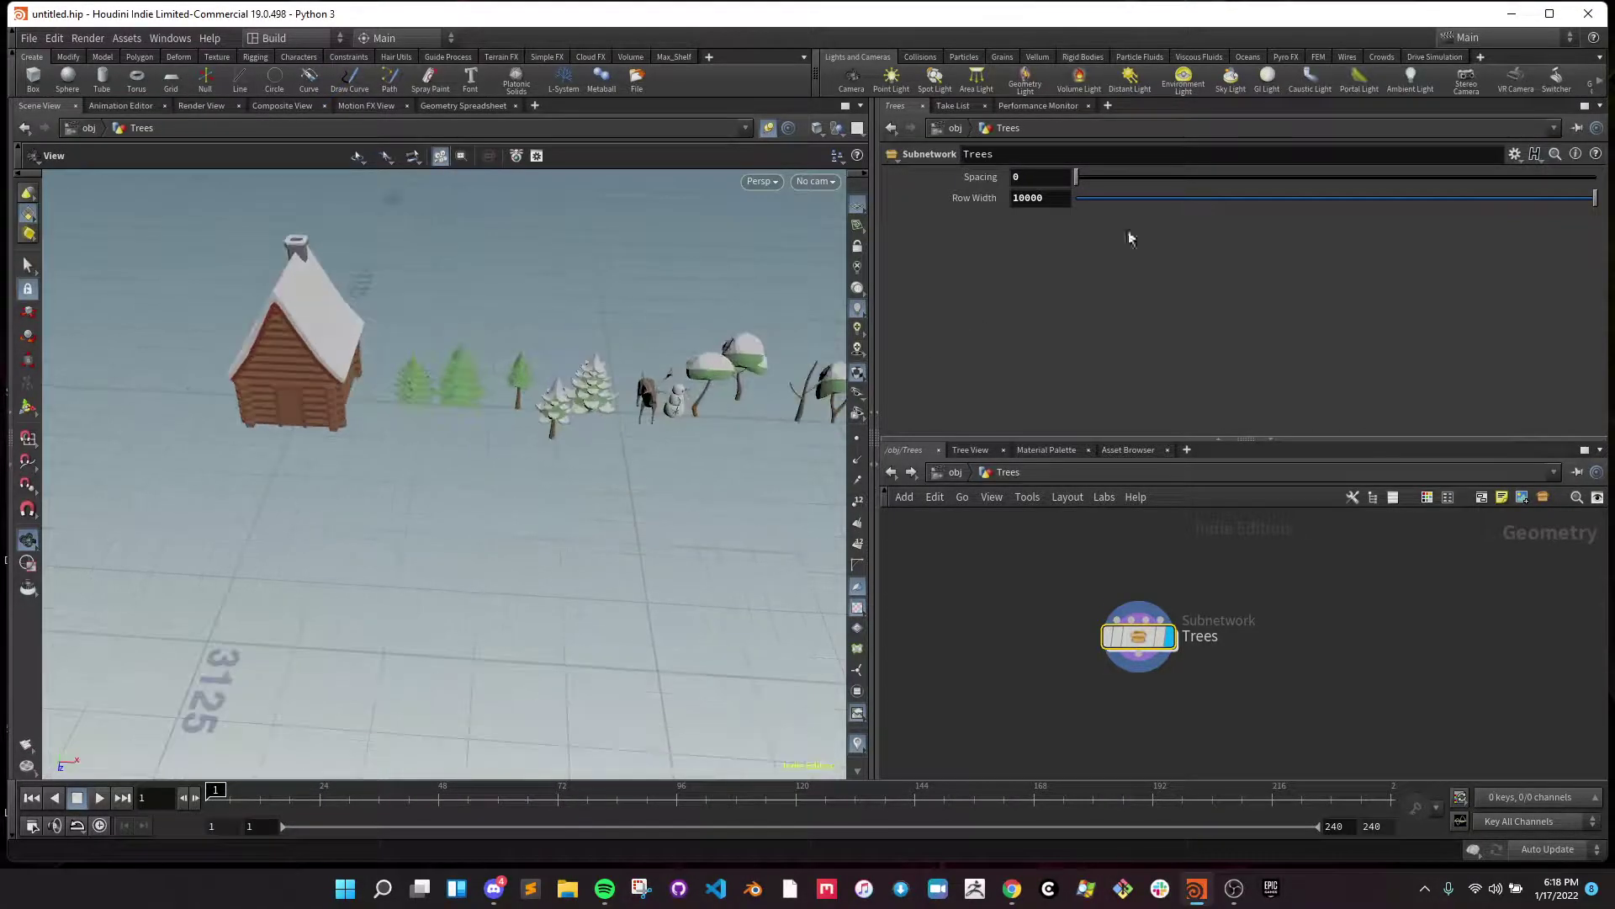
- Settle Row Width at about 1783, then select asset_library_layout1 at /obj
left_click_drag(1458, 207, 998, 204)
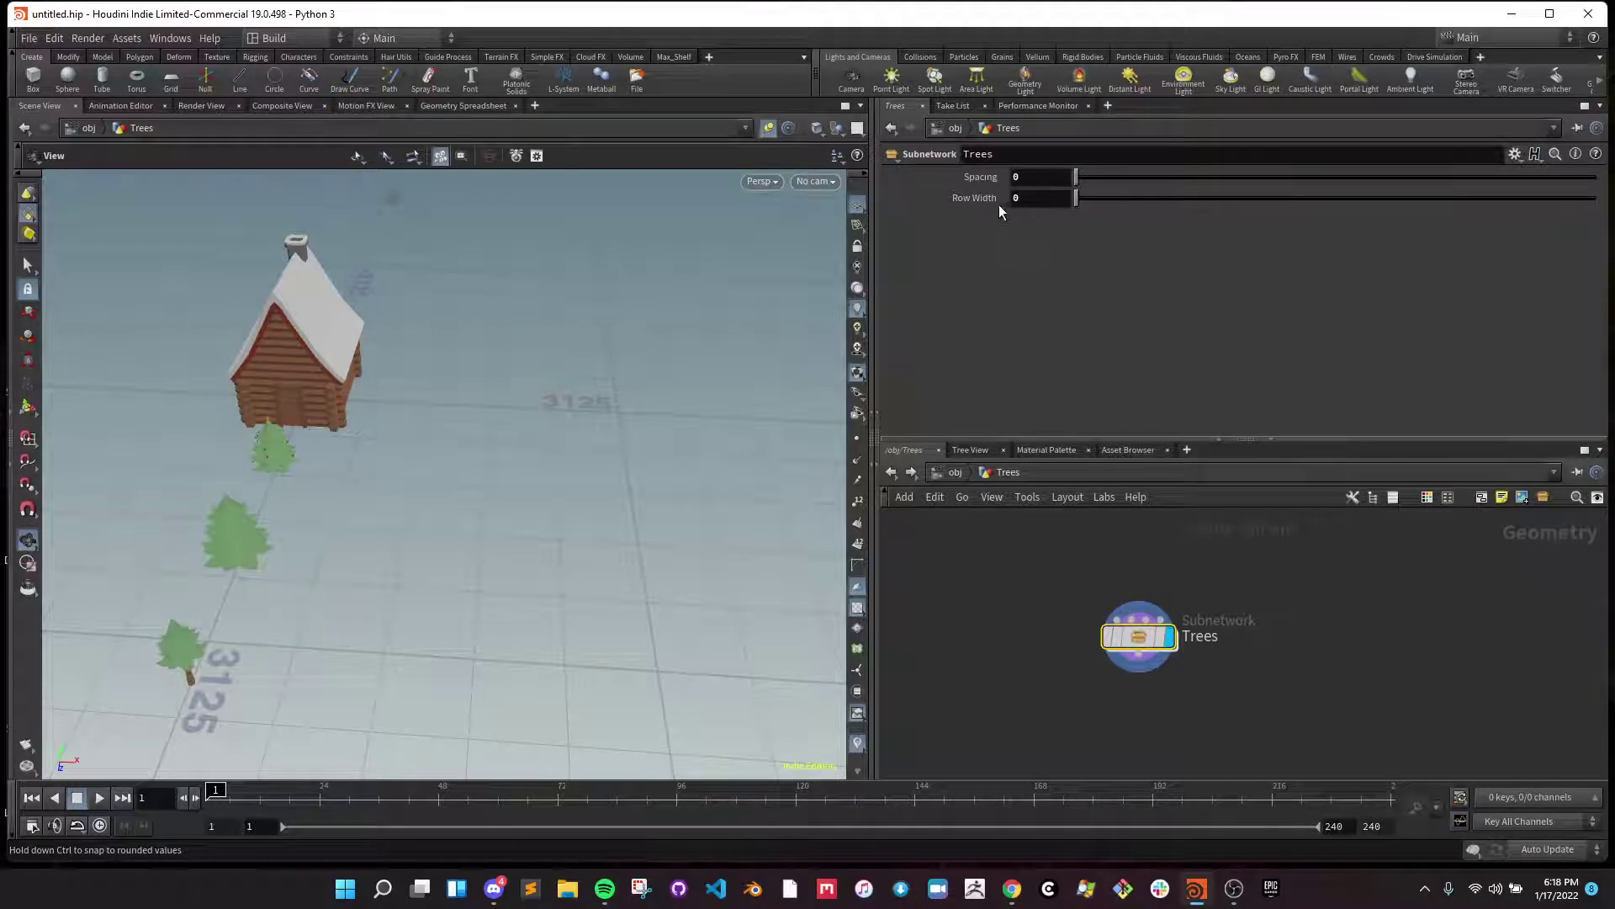
scroll(316, 562, "down", 2)
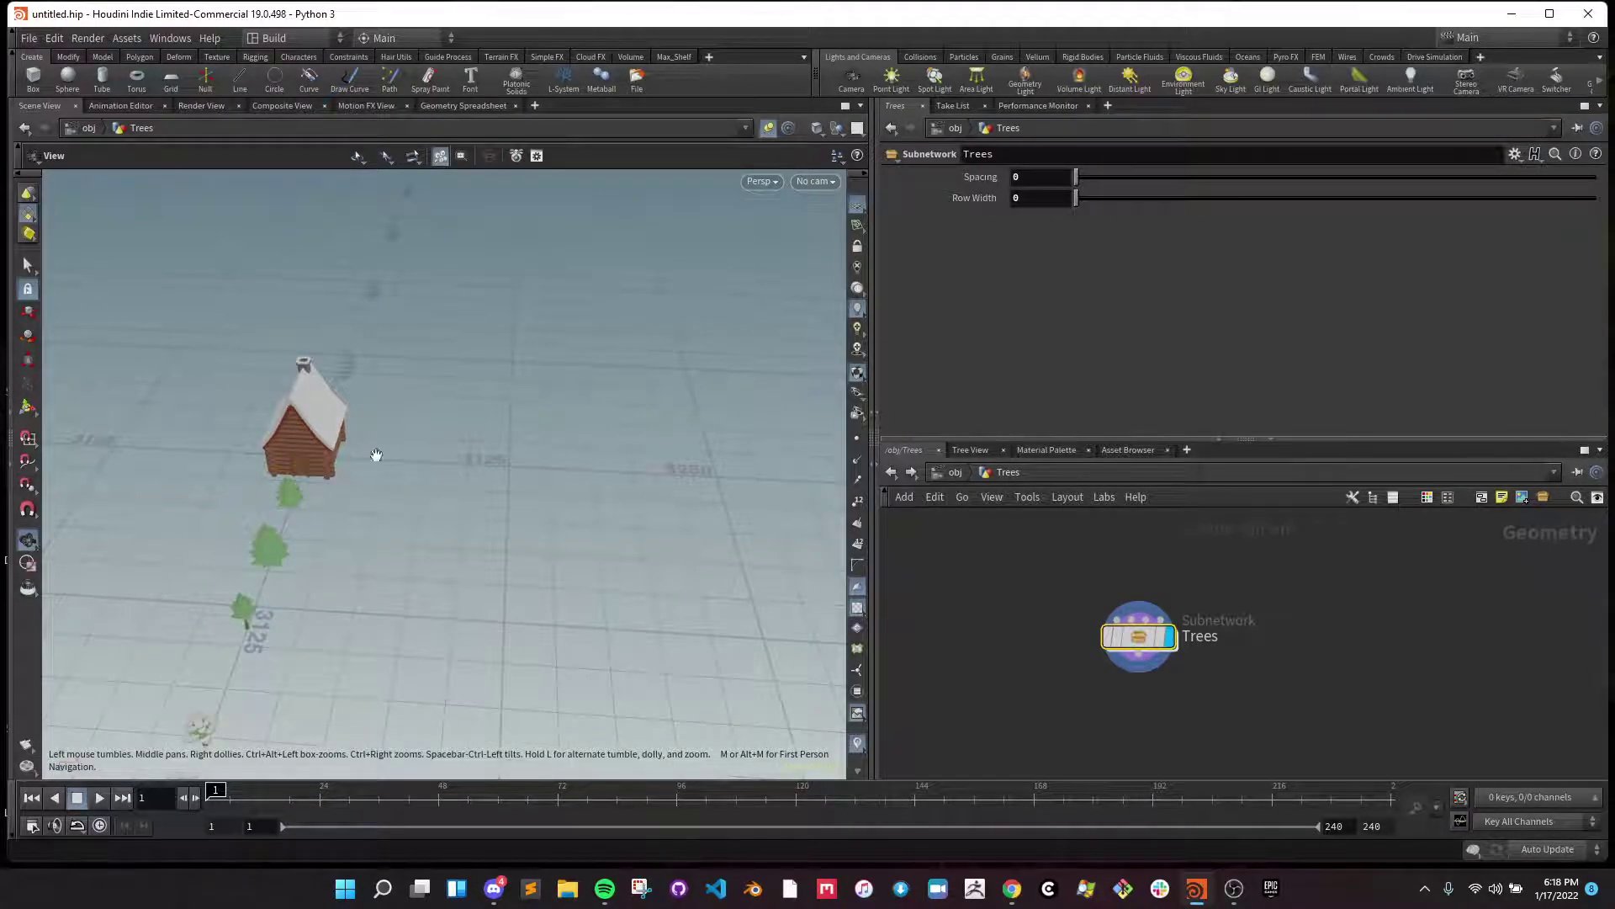
mouse_move(1137, 199)
left_mouse_down()
mouse_move(1247, 200)
mouse_move(1167, 201)
left_mouse_up()
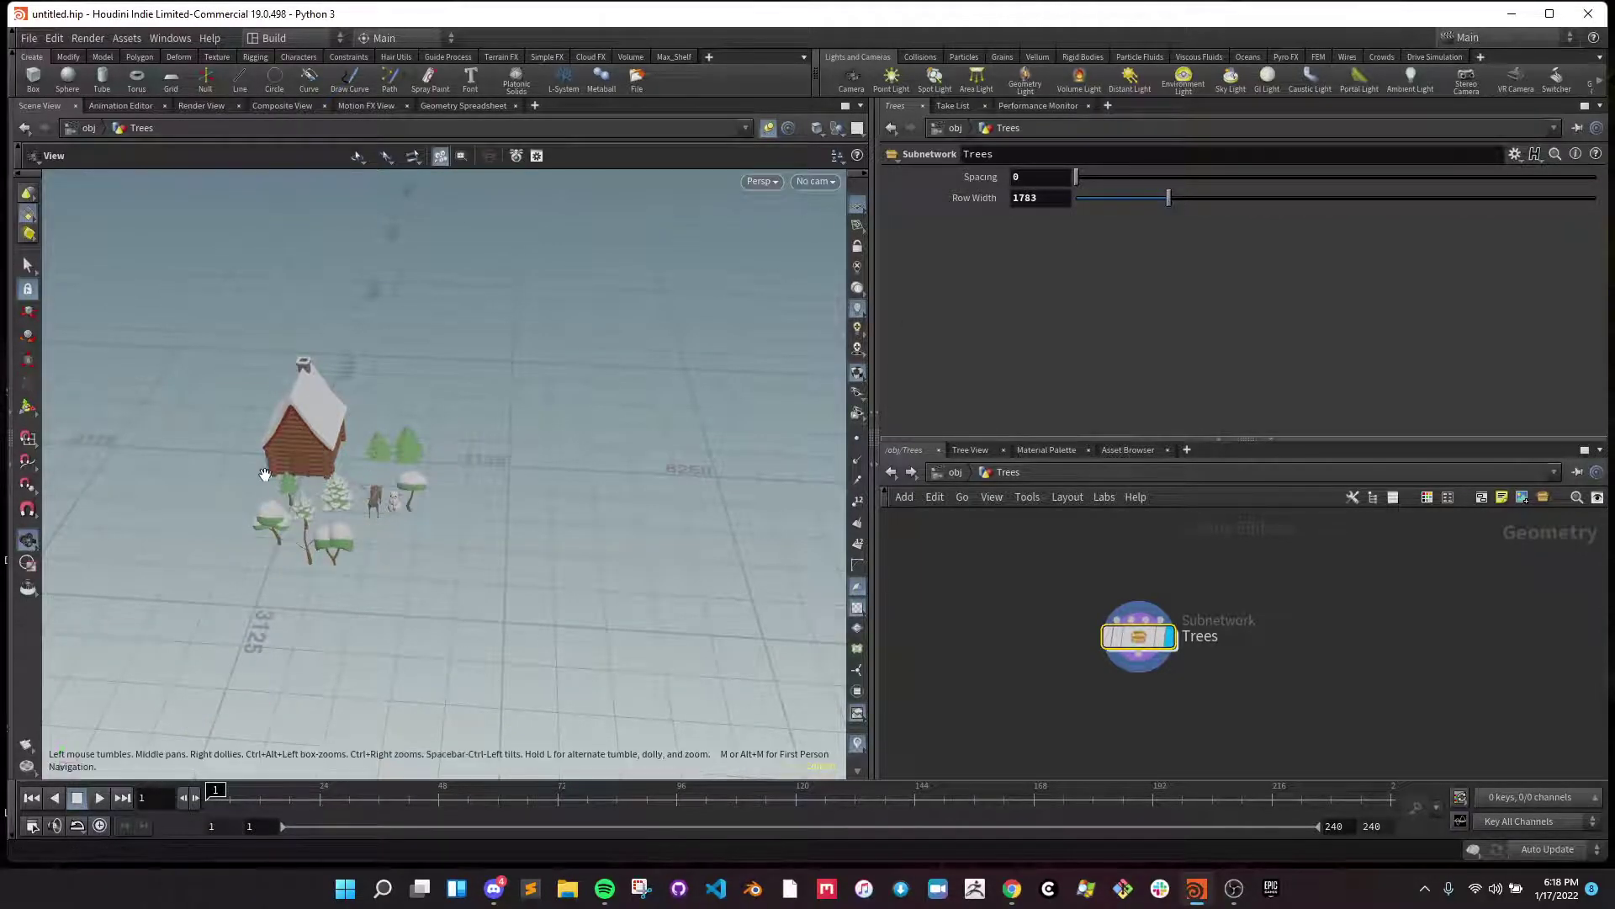
scroll(289, 480, "up", 3)
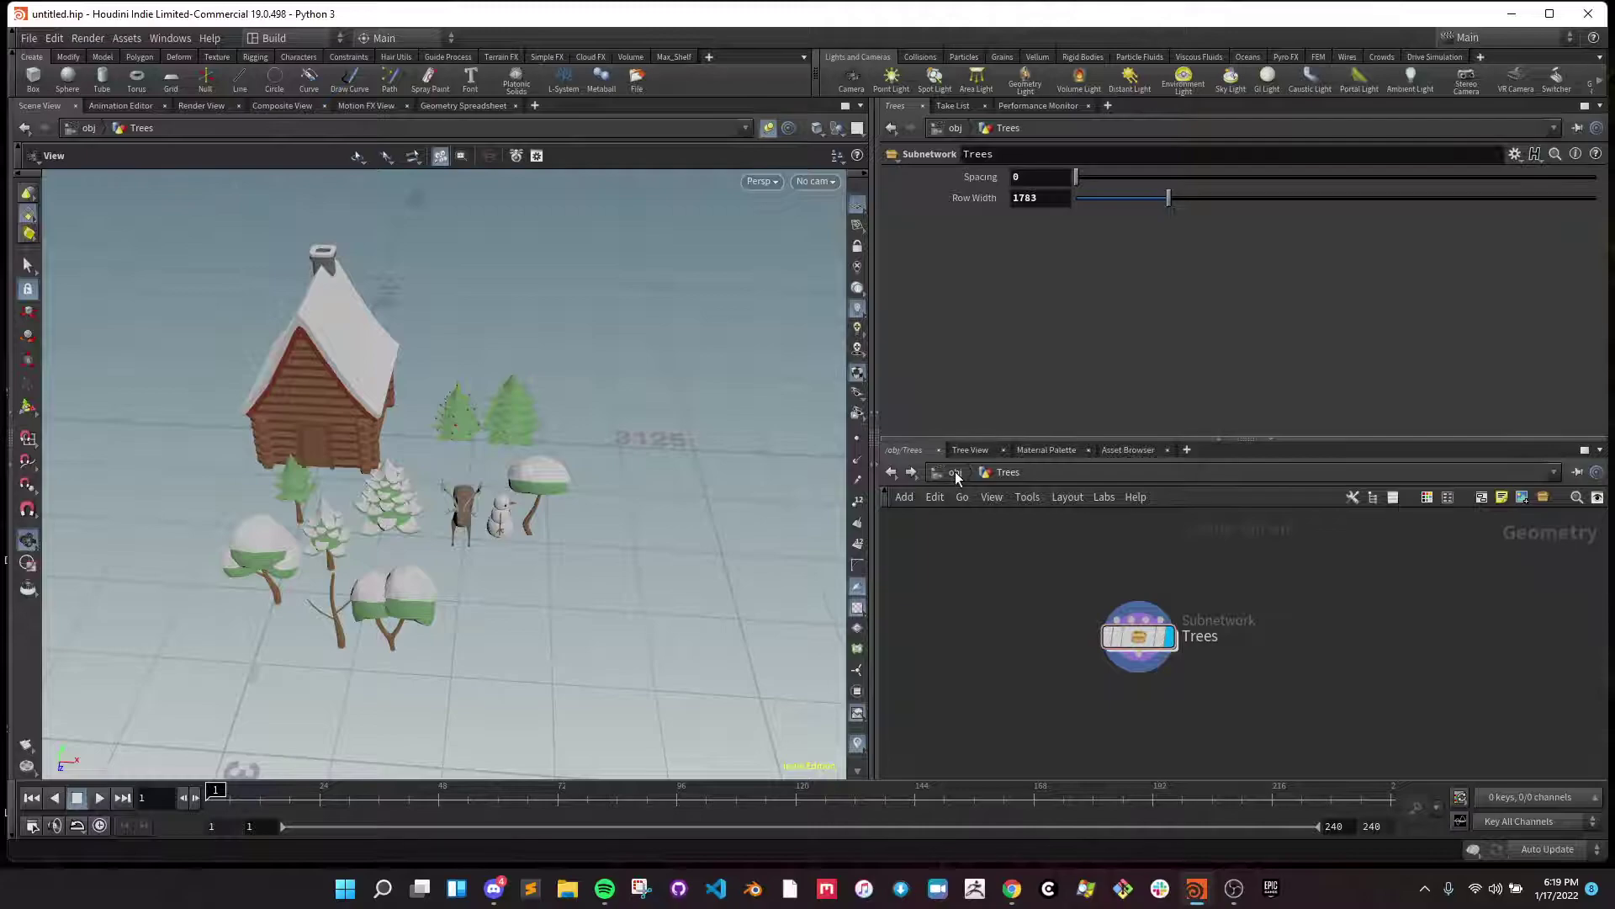
left_click(957, 474)
left_click(1087, 635)
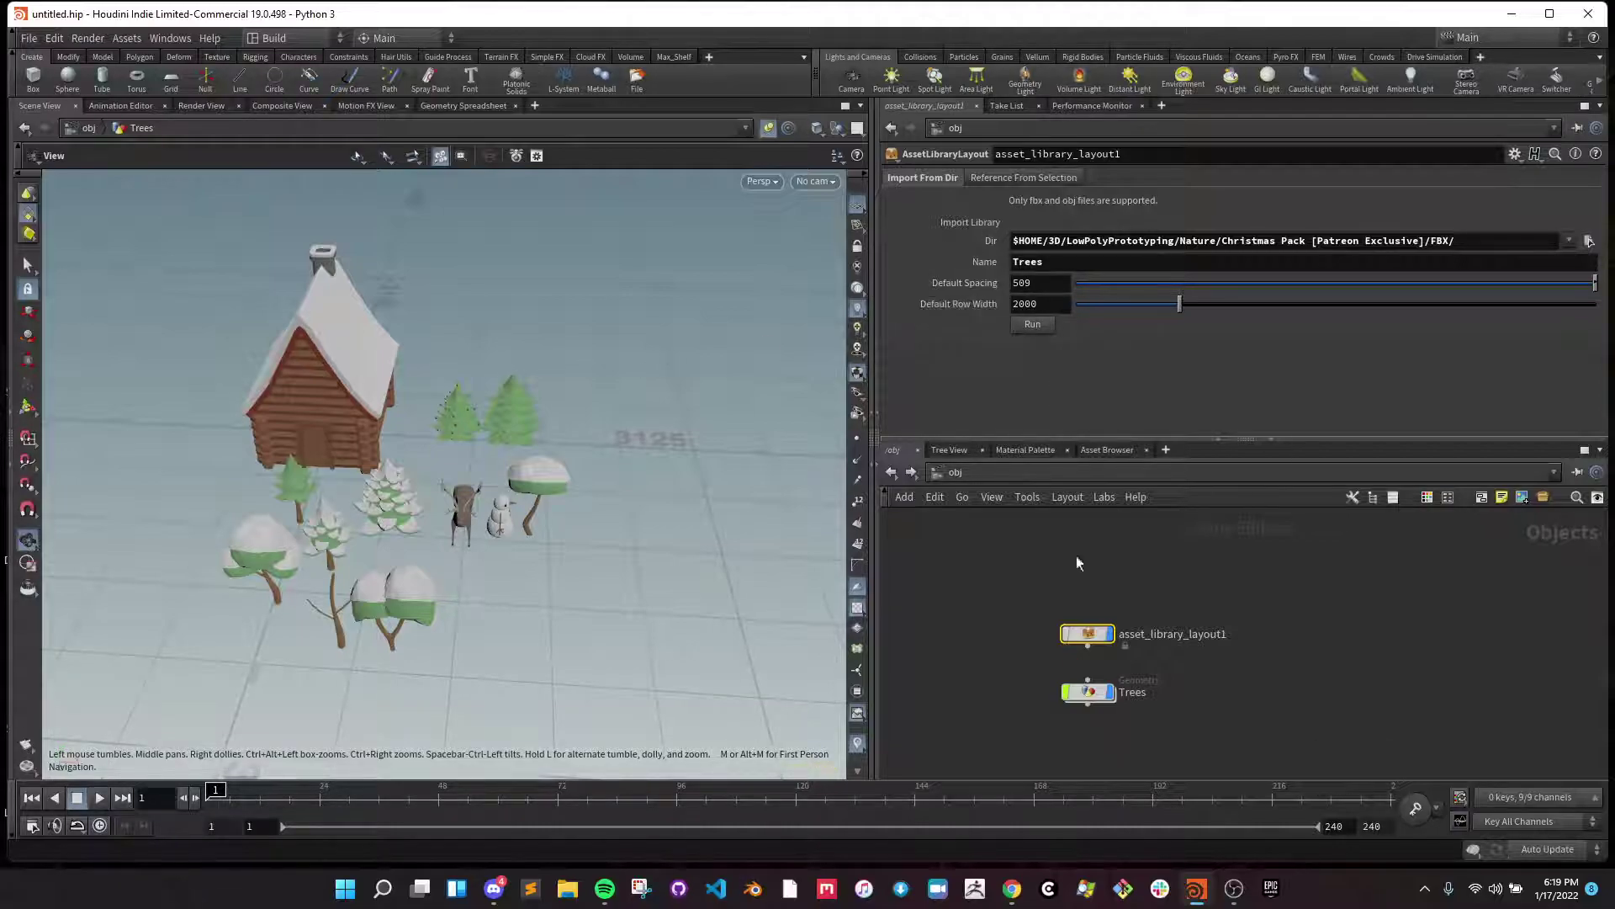
- Revisit the Trees node, deselect it at /obj and recentre the network and 3D views
double_click(1091, 695)
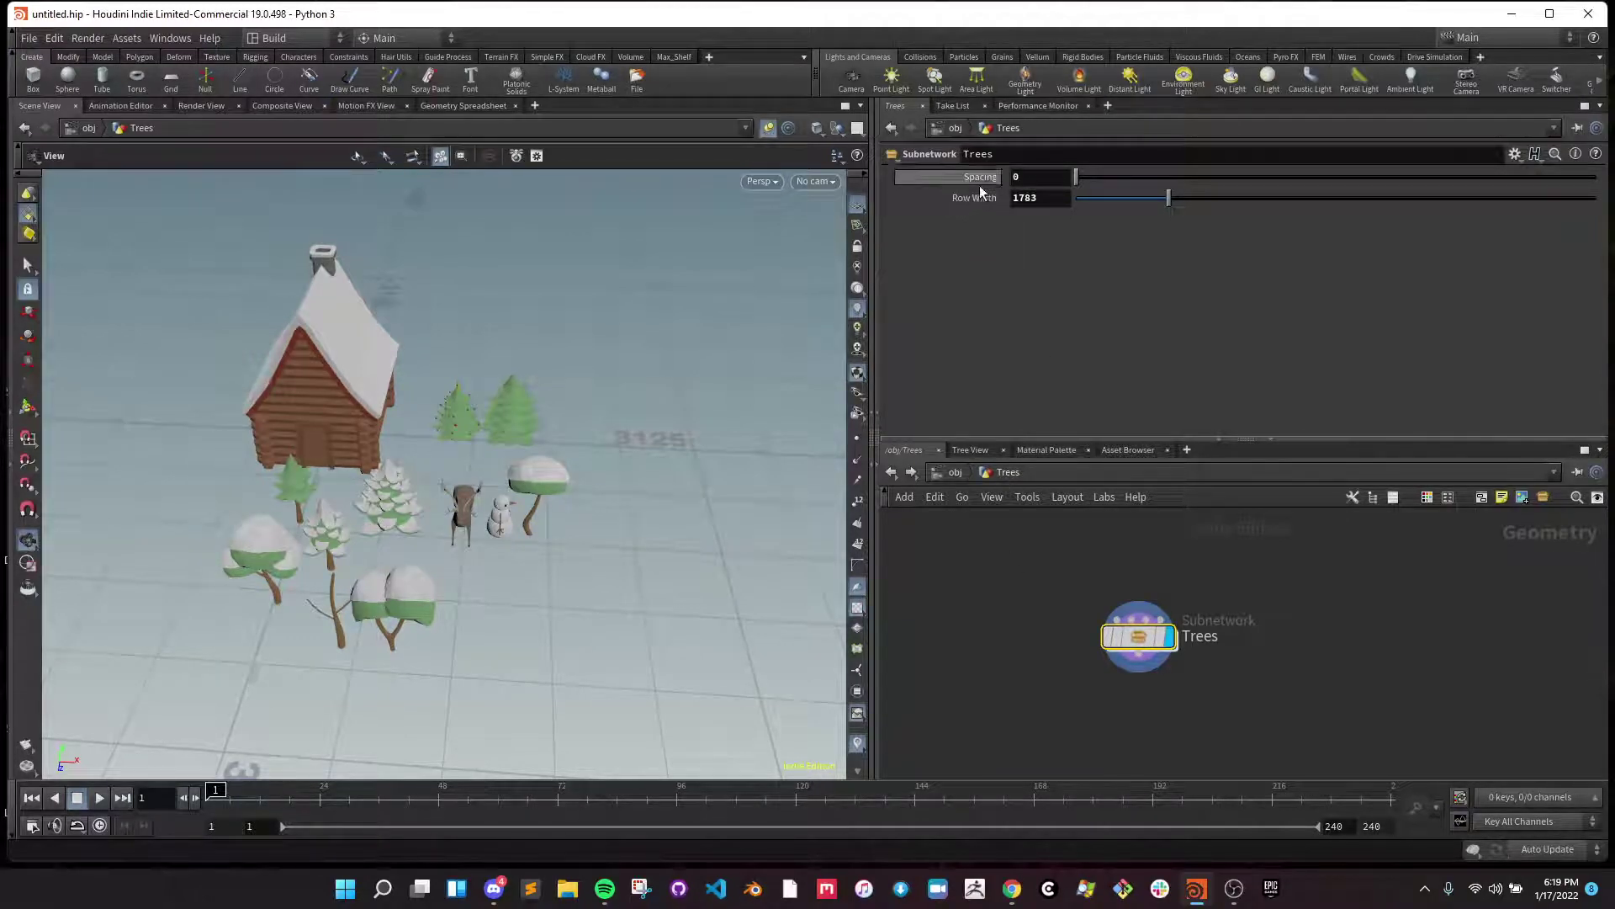
left_click(956, 473)
left_click(969, 660)
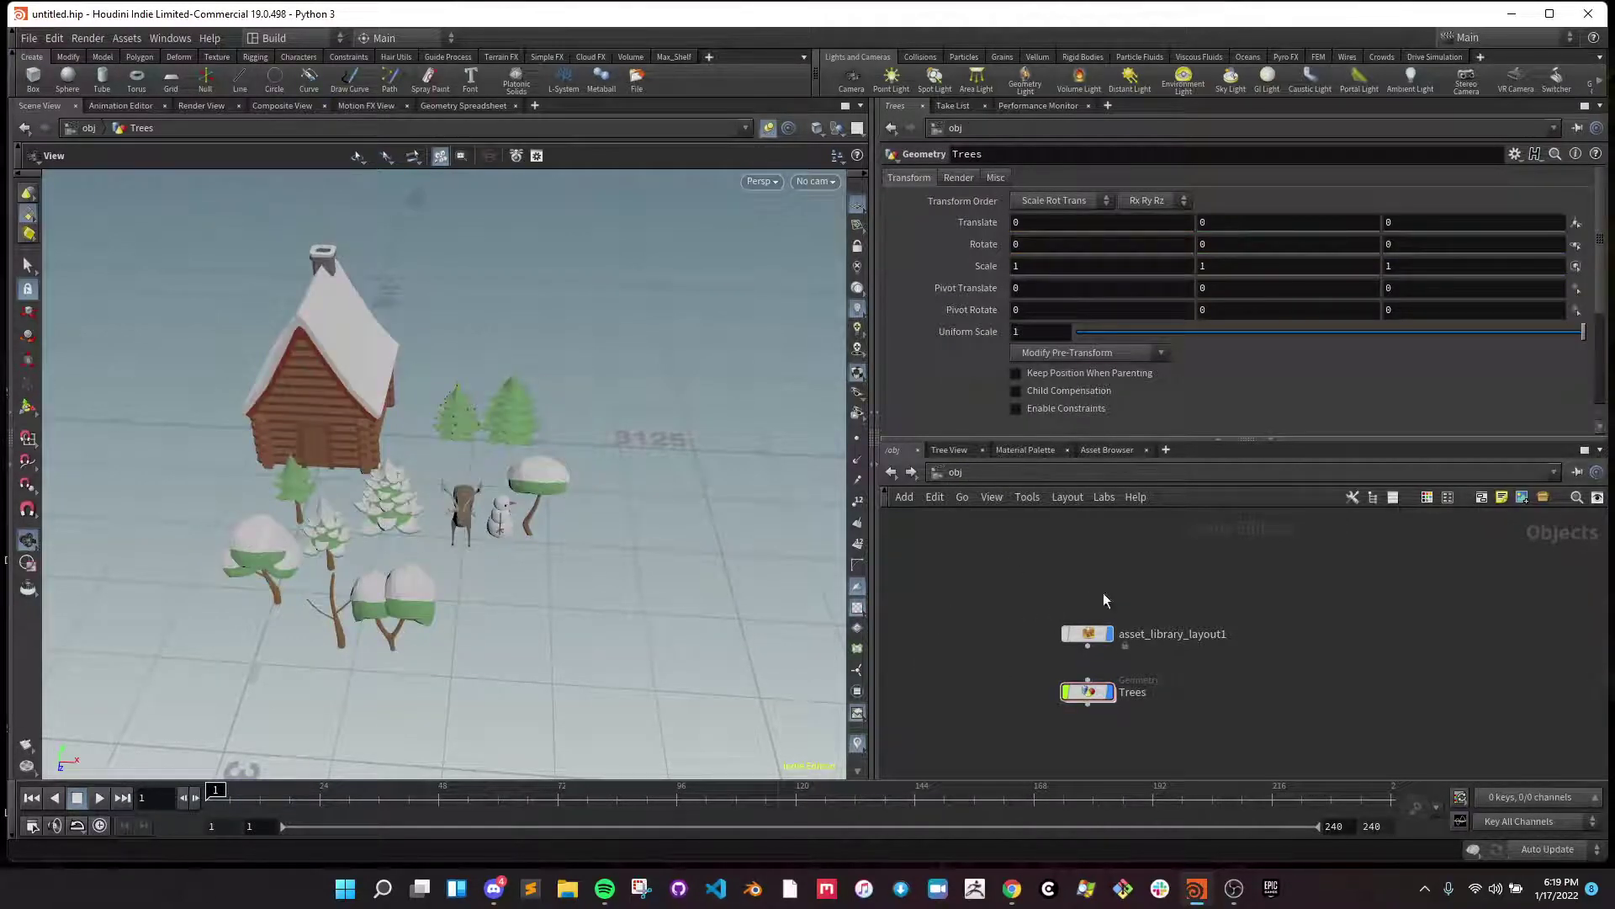
middle_click_drag(1059, 607, 1033, 549)
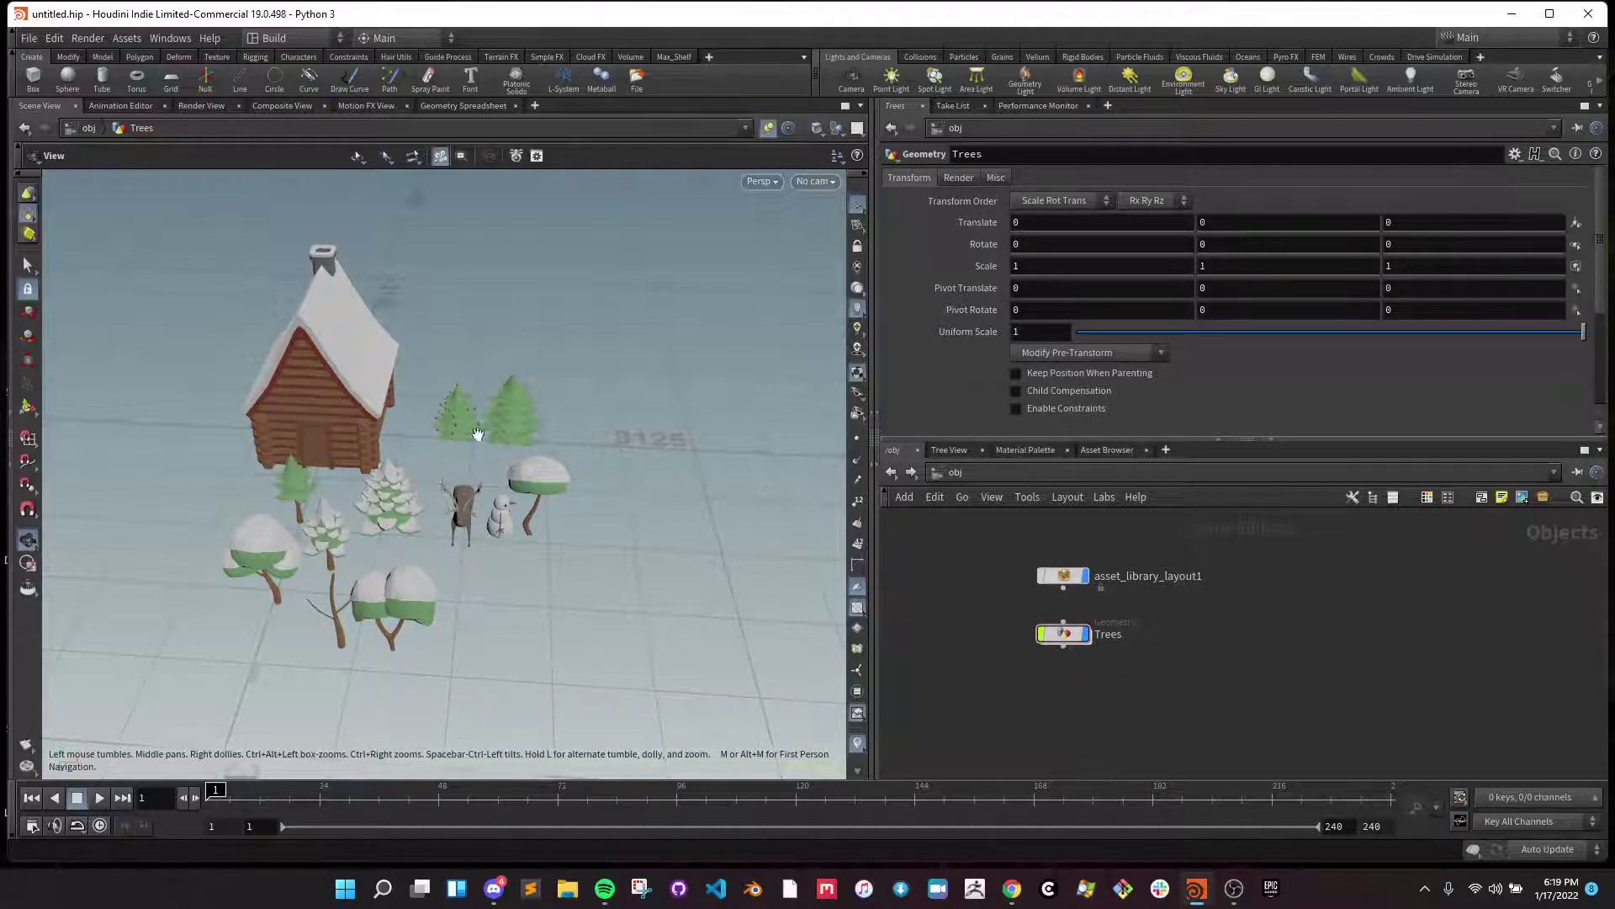
middle_click_drag(532, 481, 437, 452)
scroll(410, 431, "down", 2)
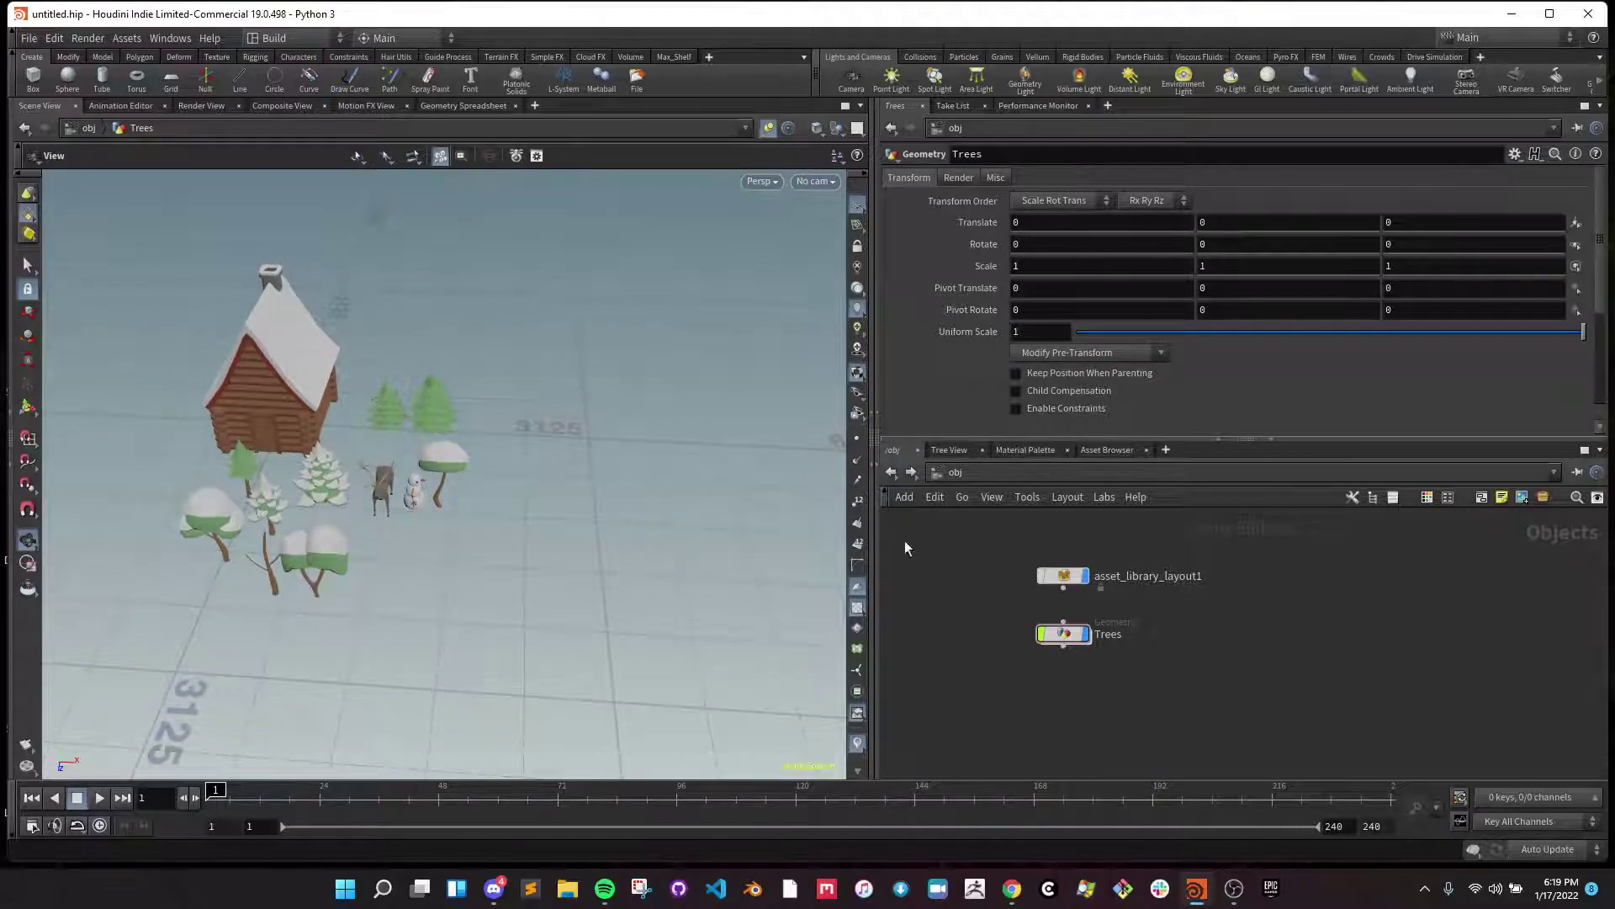
double_click(1063, 634)
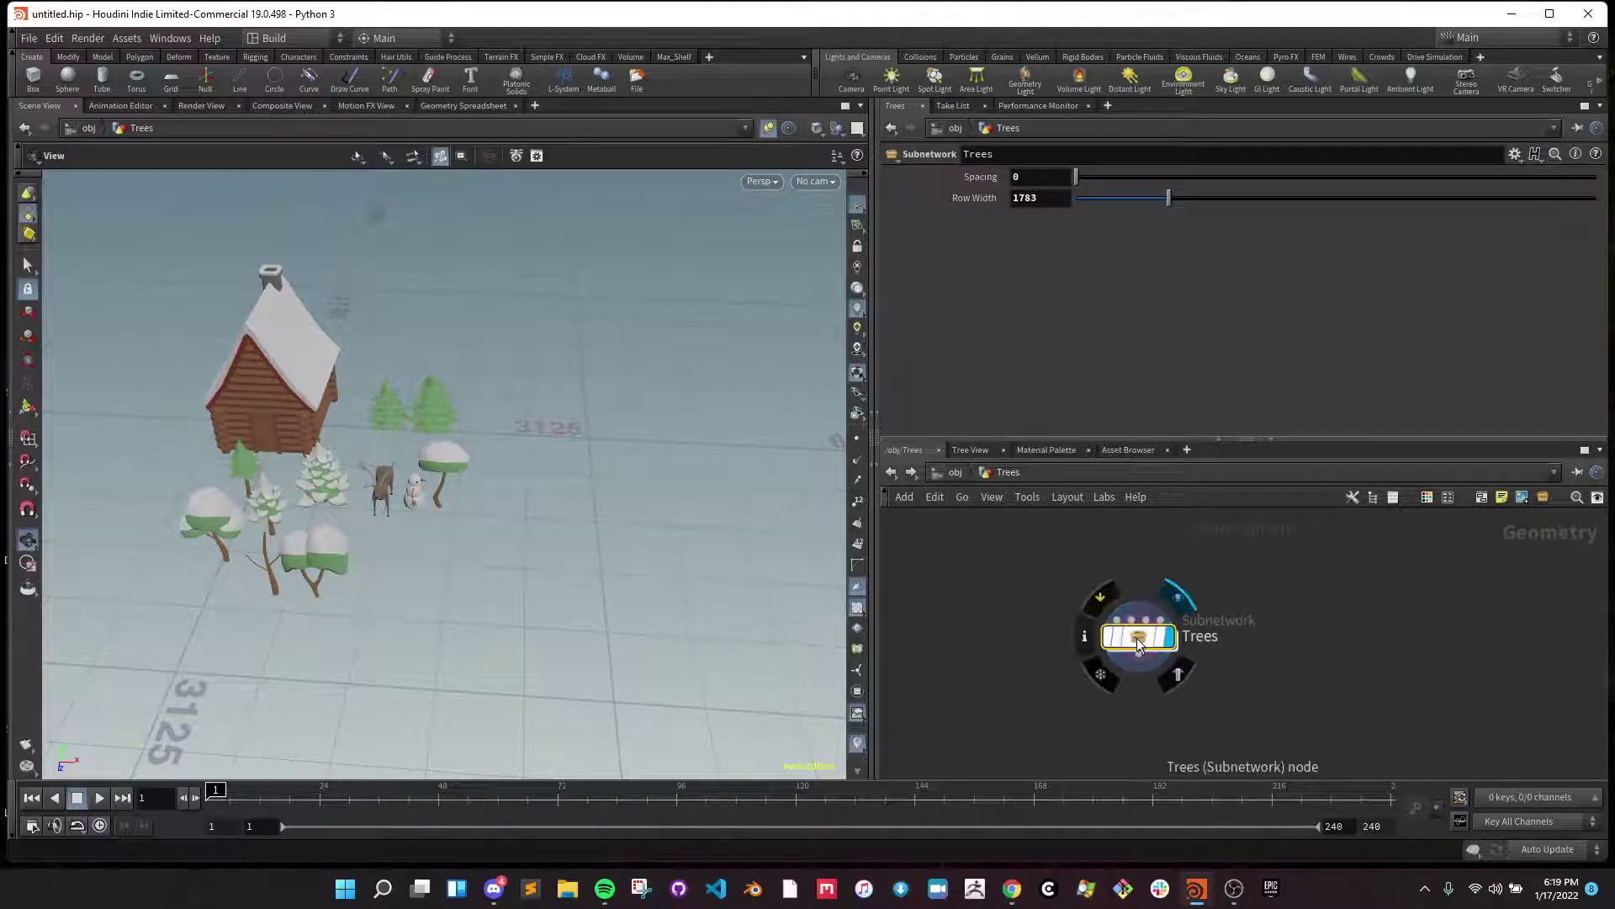
left_click(957, 473)
- Add a geo1 geometry node at /obj and dive inside it
key("Tab")
type("geo")
key("Return")
left_click(1291, 640)
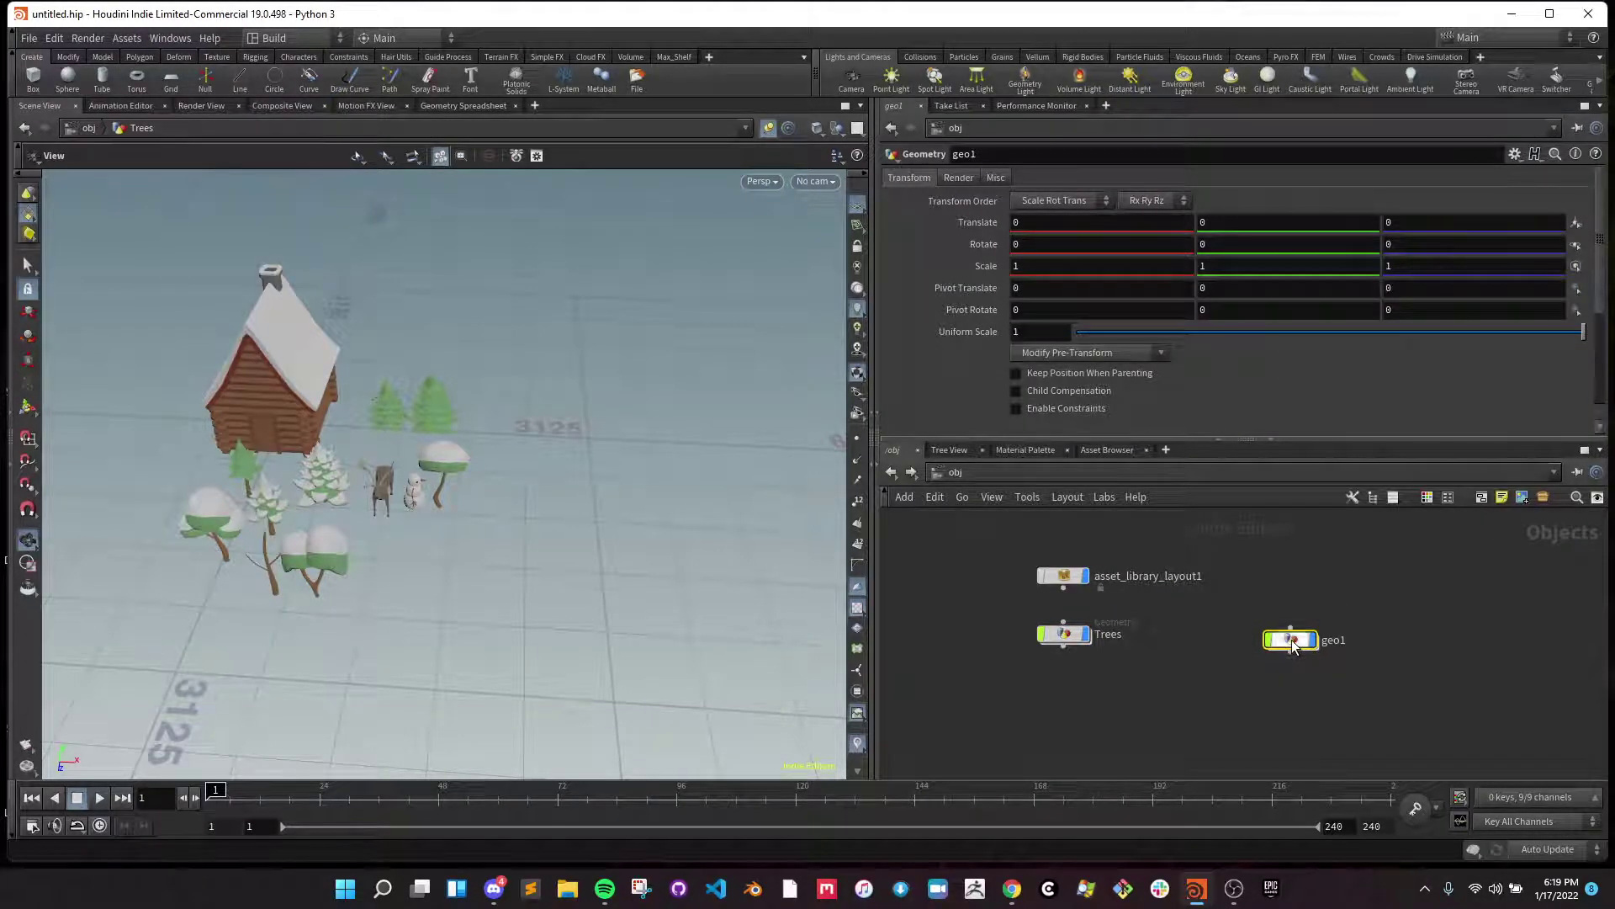
double_click(1296, 638)
- Add a grid1 node sized 10000 by 10000
key("Tab")
type("grid")
key("Return")
left_click(1156, 638)
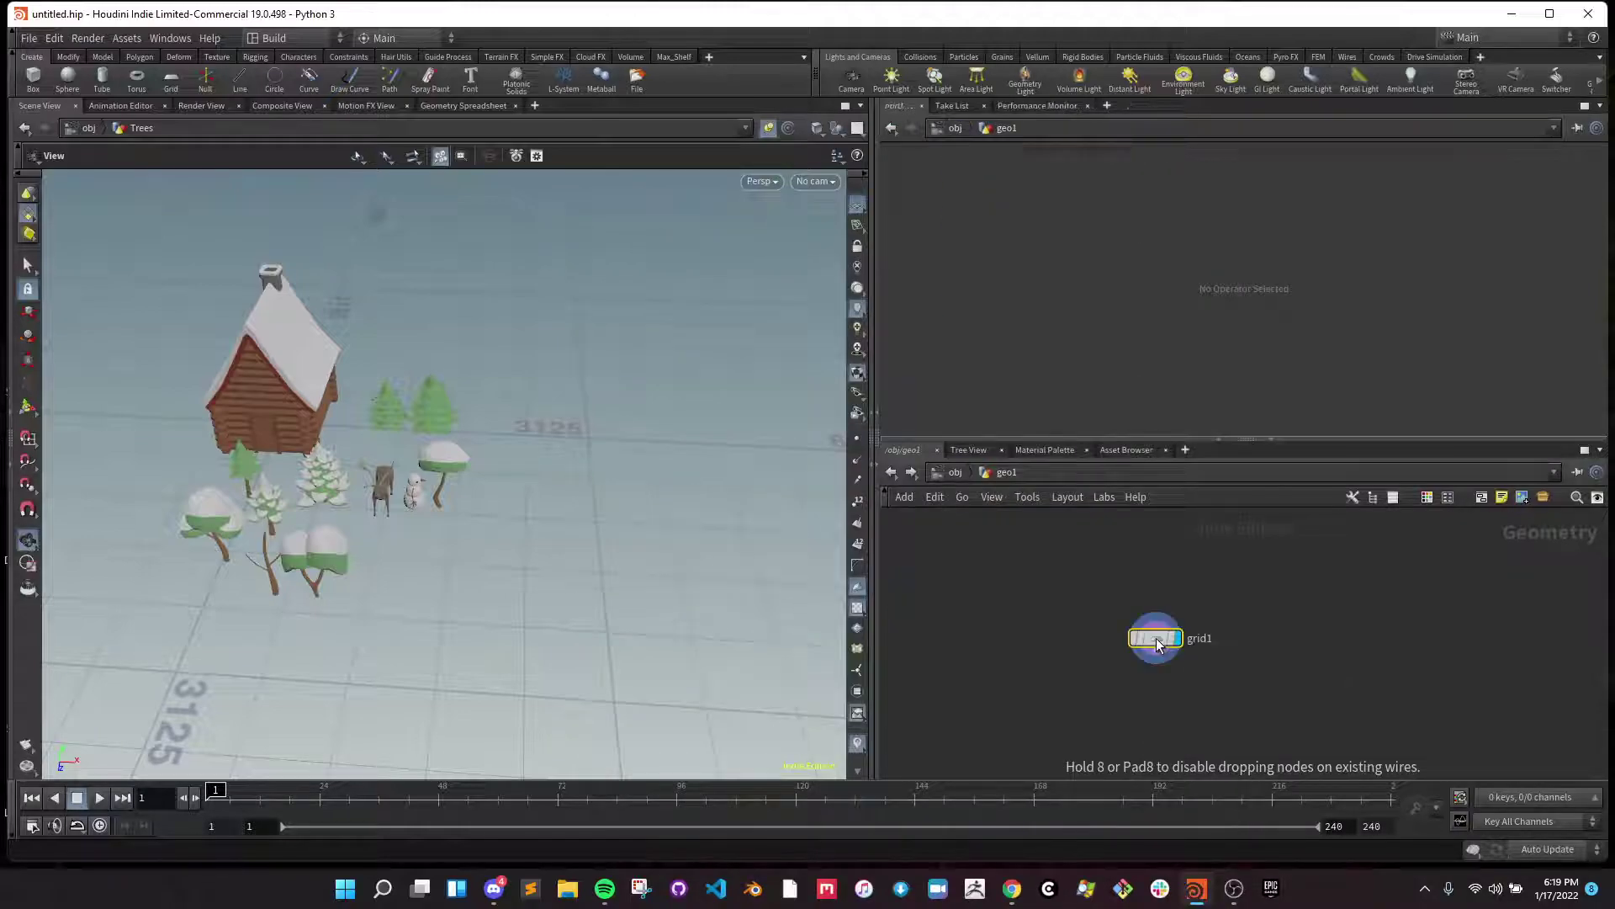
left_click(1053, 241)
type("0")
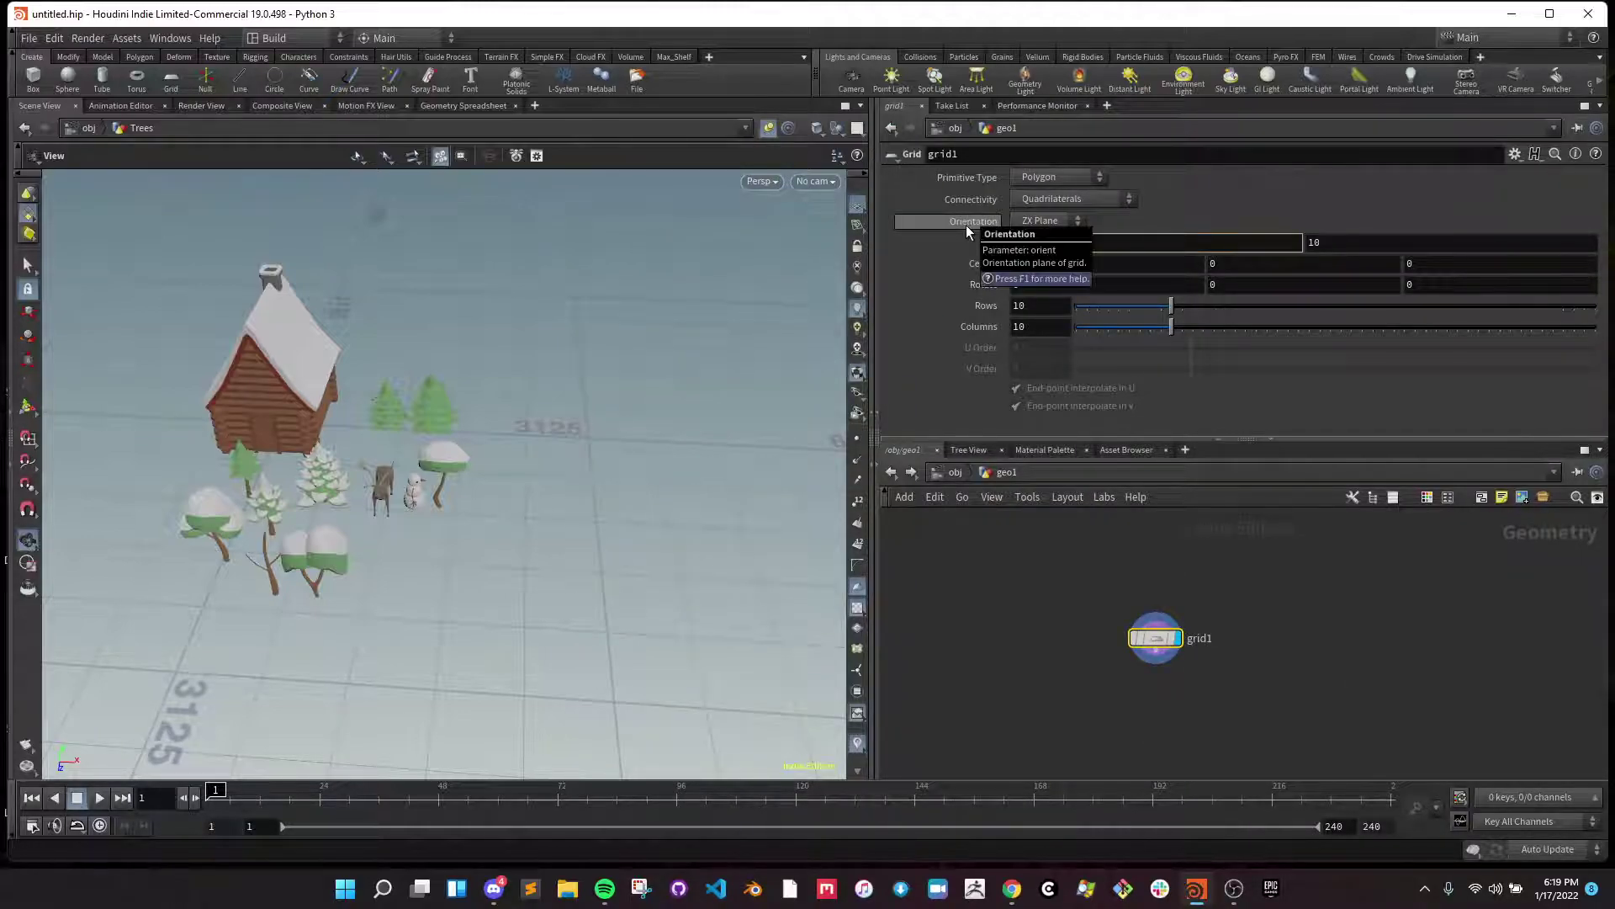
type("00")
key("Tab")
type("10000")
key("Return")
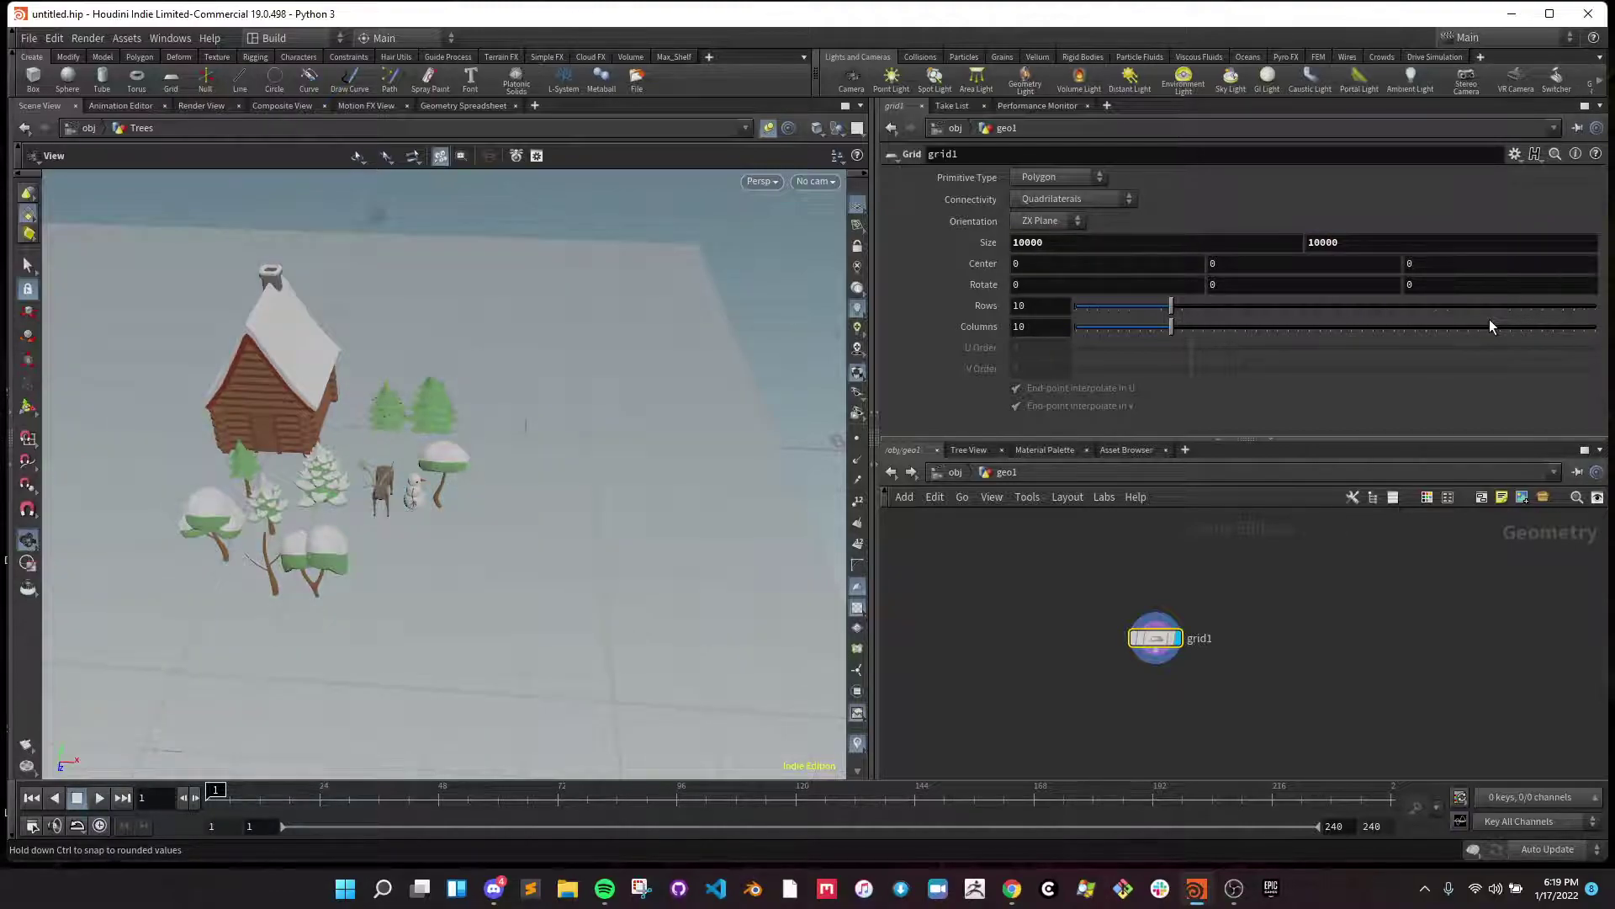
- Frame the large grid, recheck its size values, nudge grid1 and return to /obj
key("f")
left_click_drag(470, 538, 466, 422)
scroll(466, 422, "down", 3)
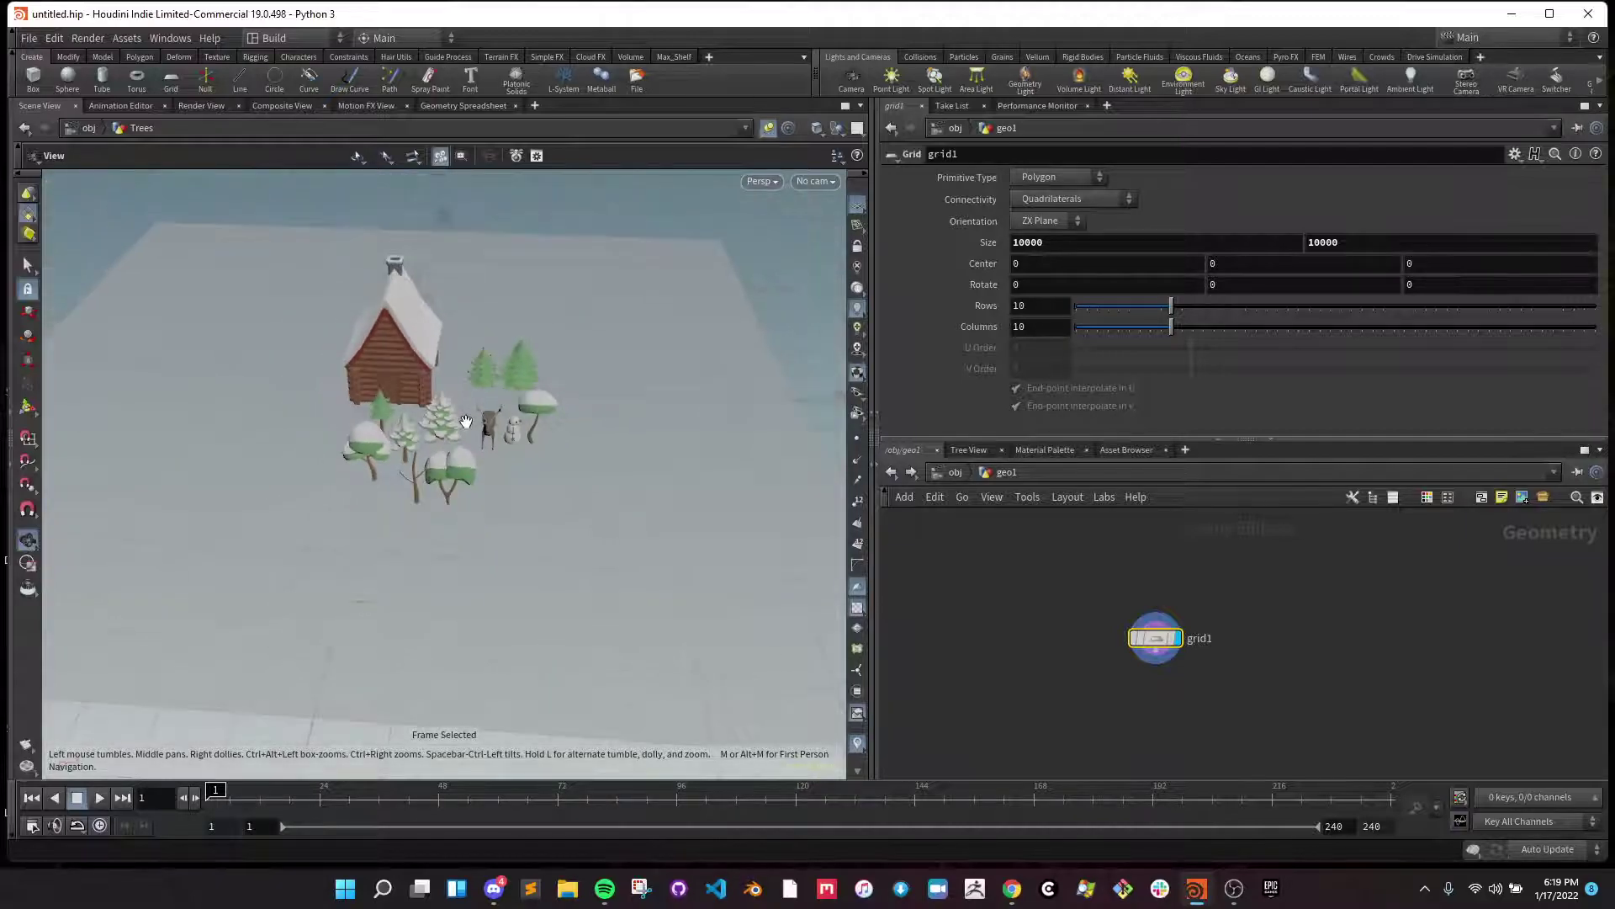
left_click_drag(1054, 246, 976, 242)
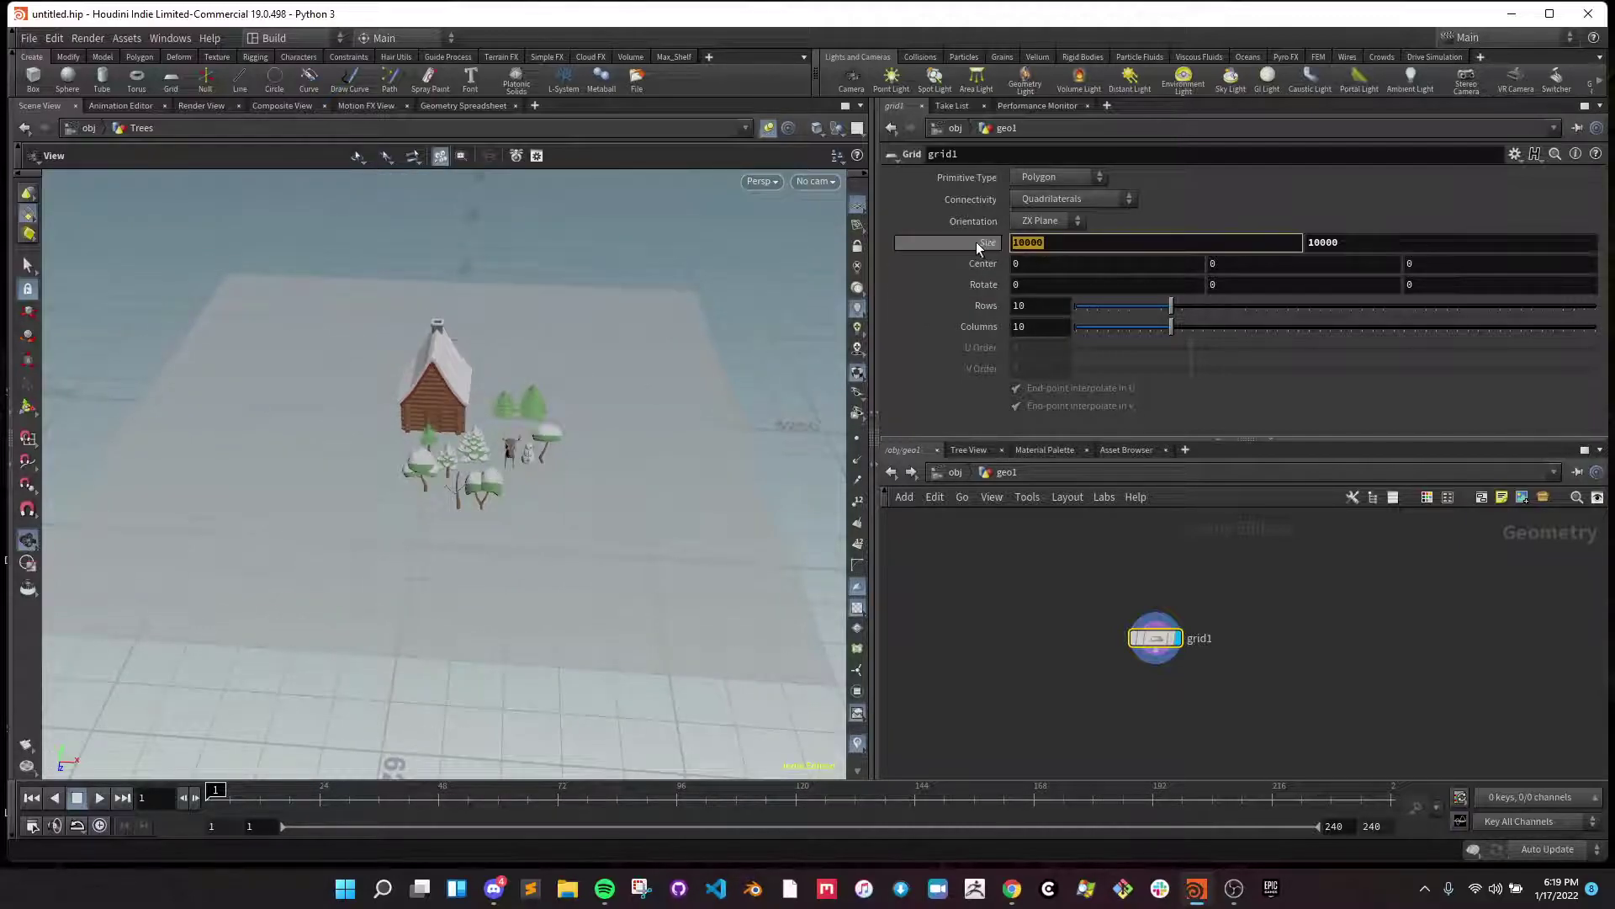
left_click_drag(1349, 244, 1300, 244)
left_click(1341, 696)
left_click_drag(1162, 641, 1207, 644)
left_click(954, 474)
- Cut the Trees subnetwork out of Trees and paste it into geo1
double_click(1069, 634)
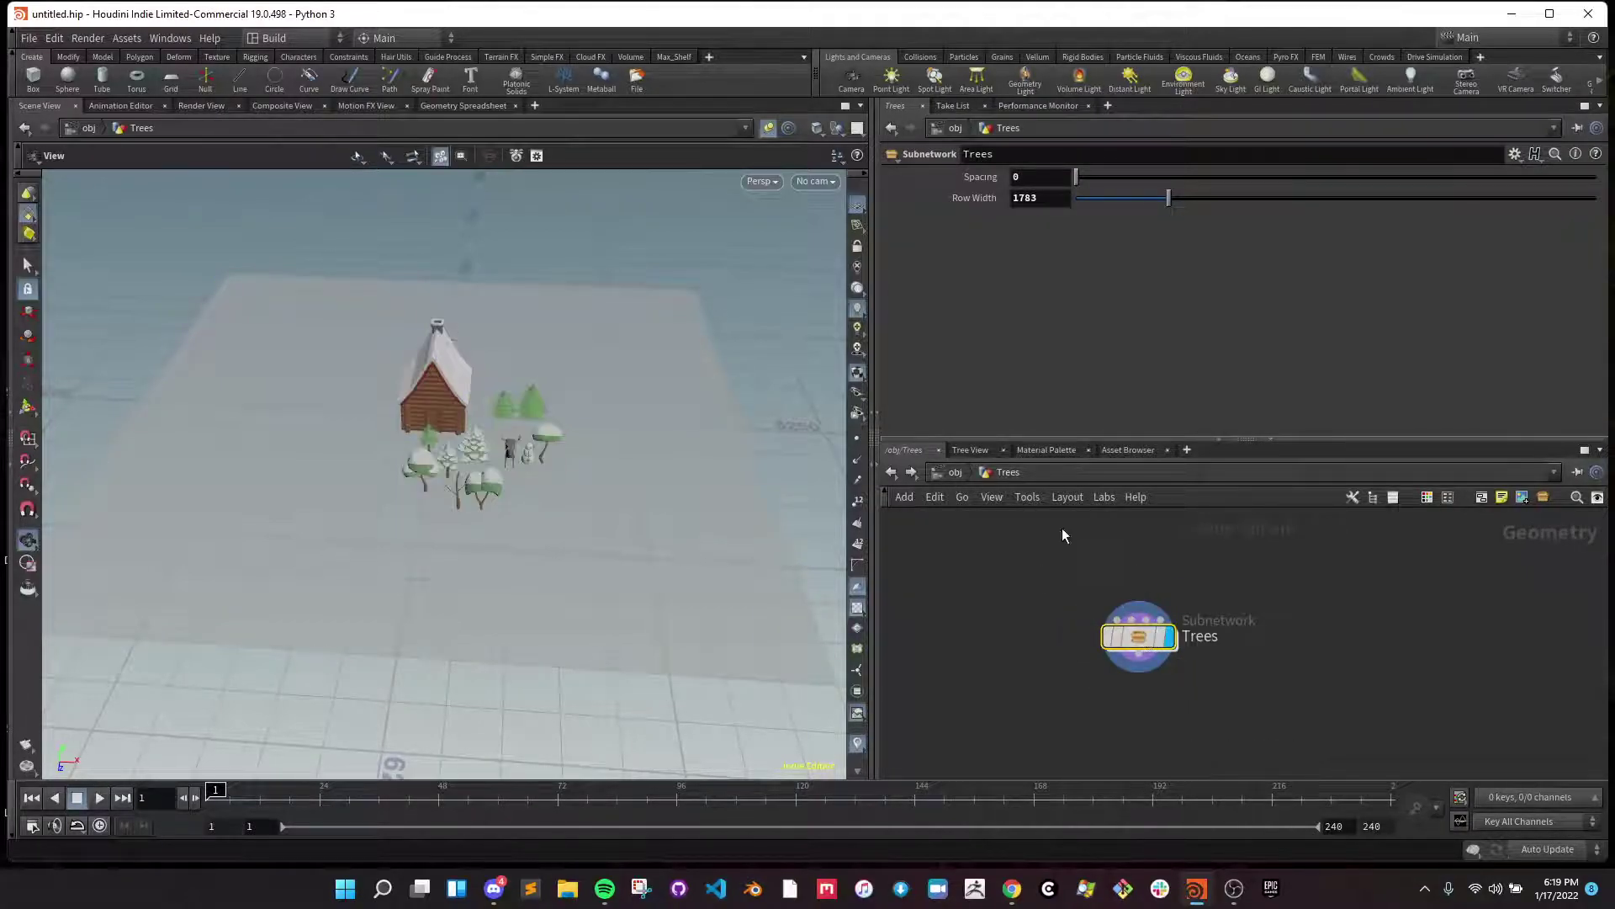
key("ctrl+x")
left_click(955, 473)
double_click(1291, 639)
key("ctrl+v")
- Place Trees left of grid1 and set grid1's display flag
left_click_drag(1313, 669, 992, 636)
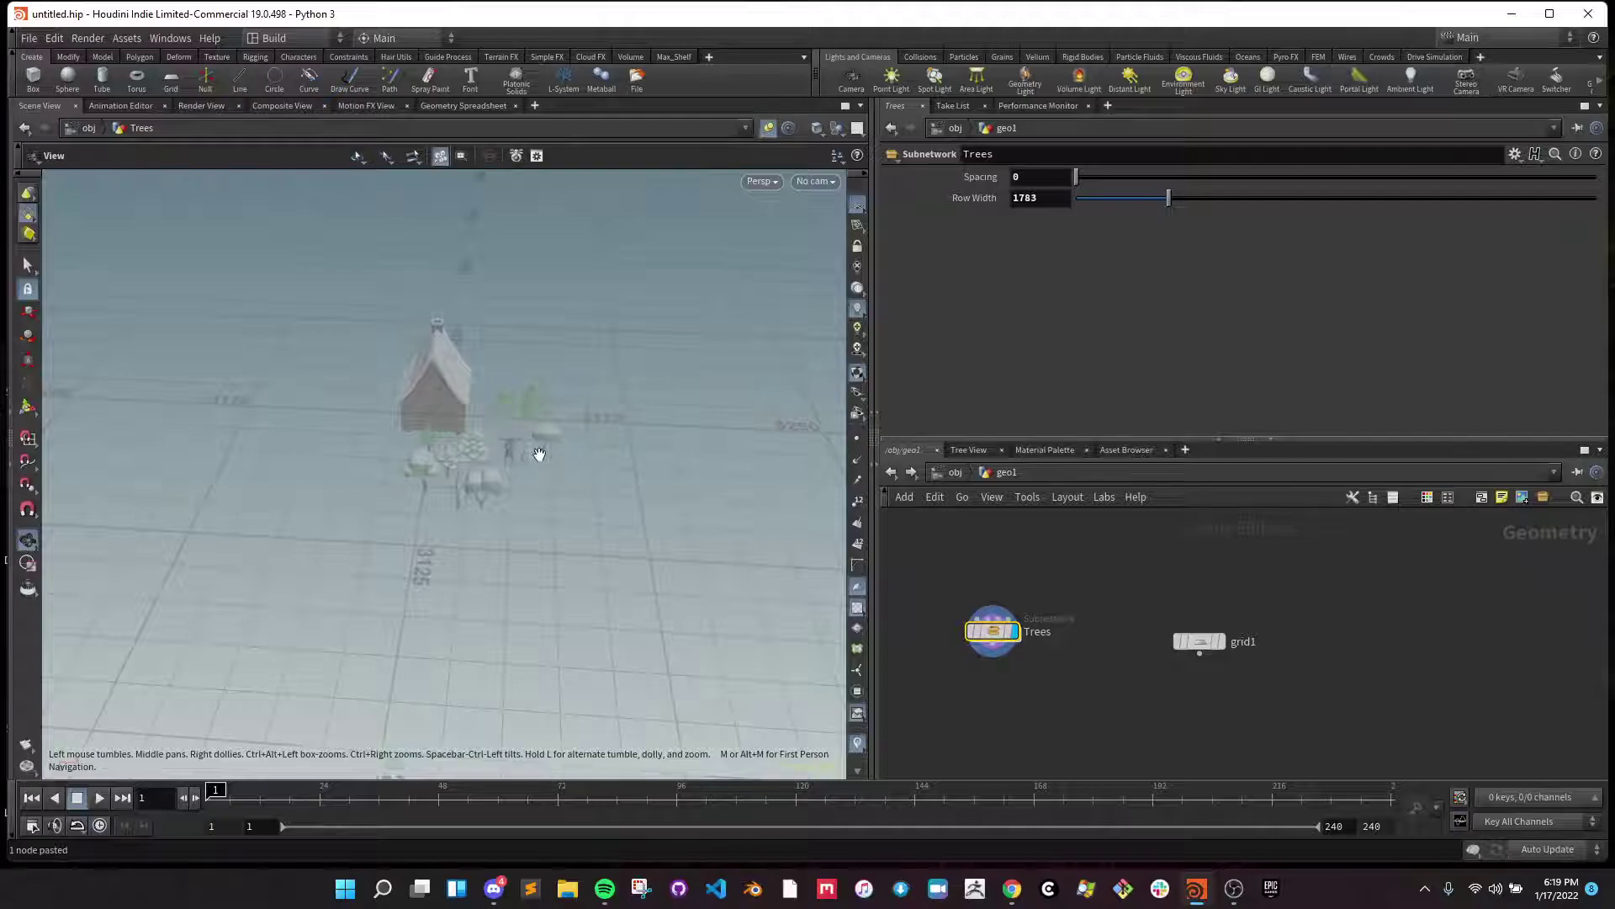
middle_click_drag(540, 454, 487, 481)
left_click_drag(1203, 638, 1172, 624)
left_click(1151, 646)
left_click(1193, 624)
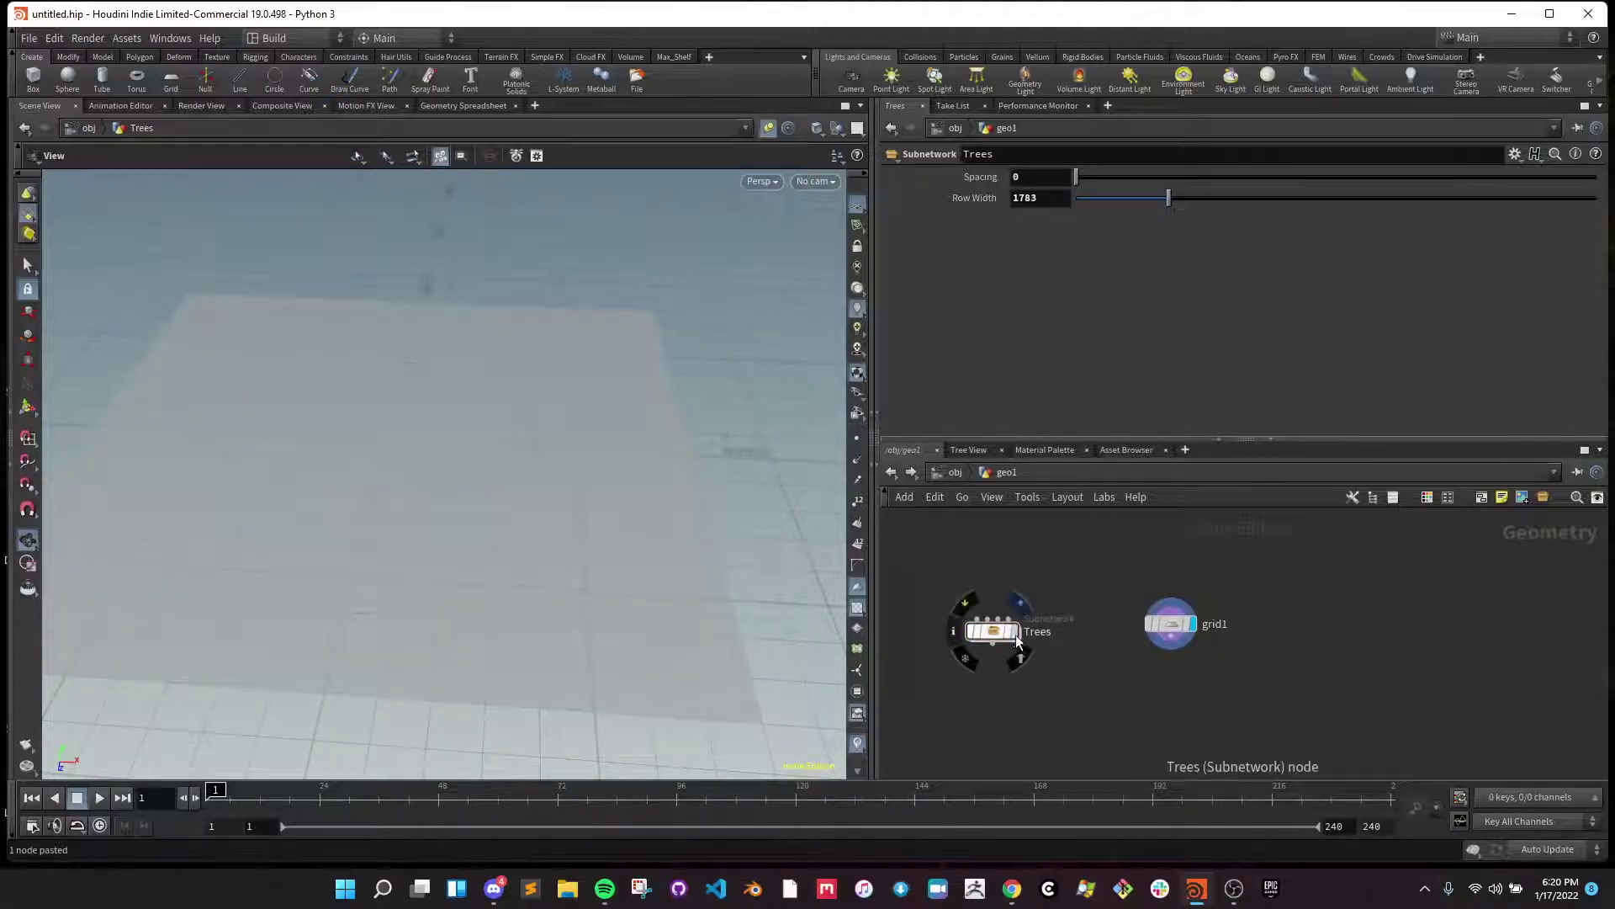
key("Tab")
- Add a merge1 node below and wire Trees and grid1 into it
type("merg")
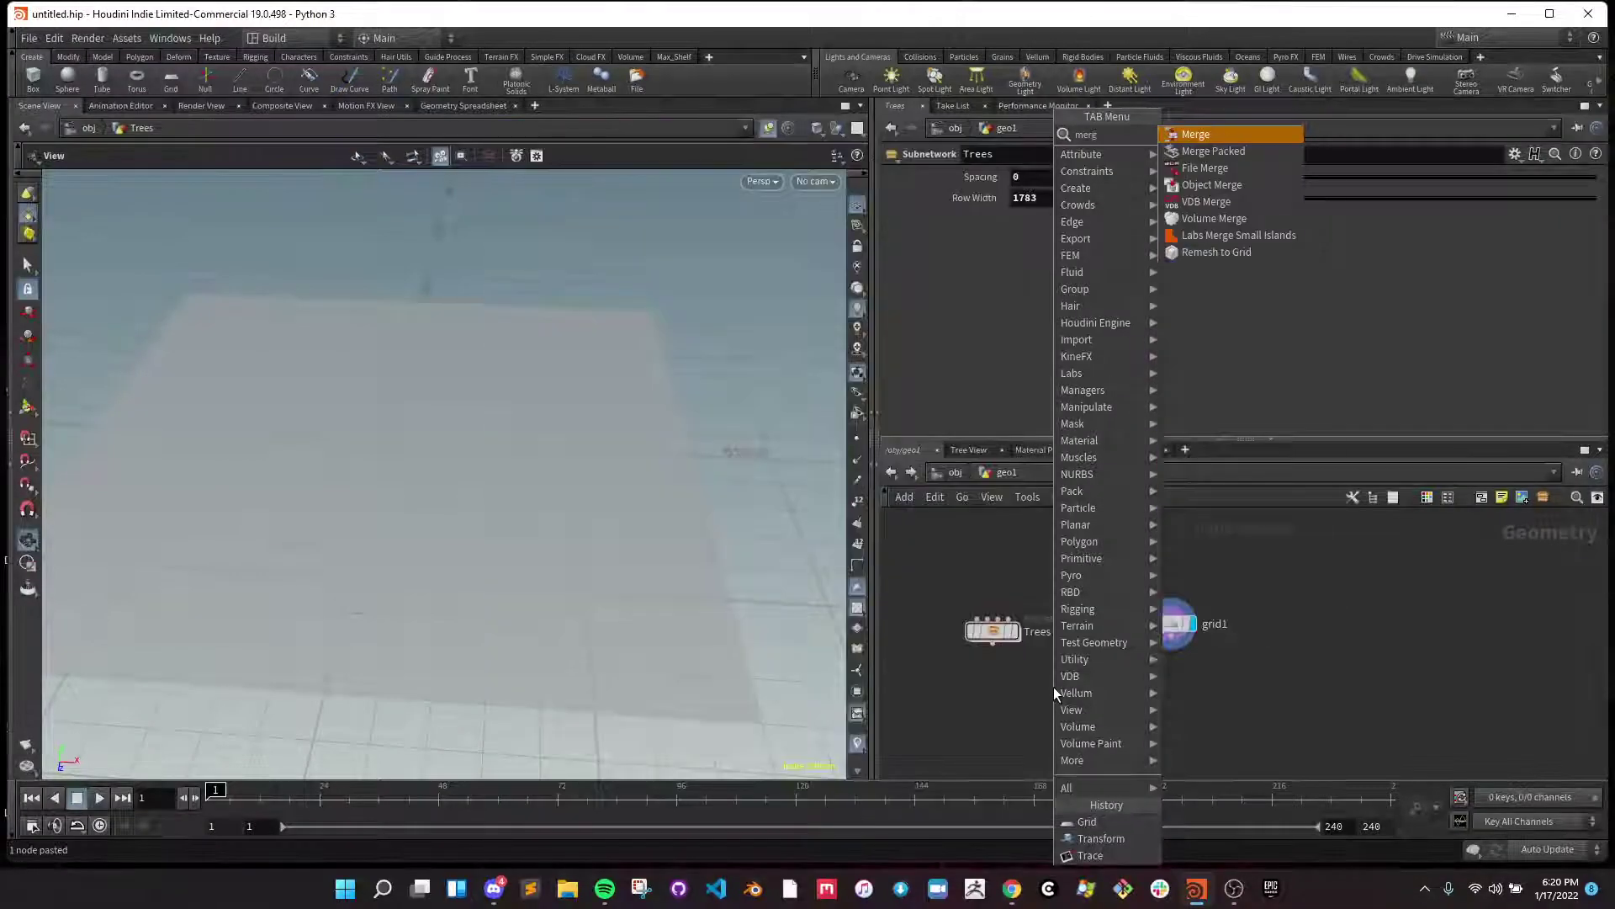
key("Return")
left_click(1054, 686)
left_click_drag(1053, 686, 1050, 722)
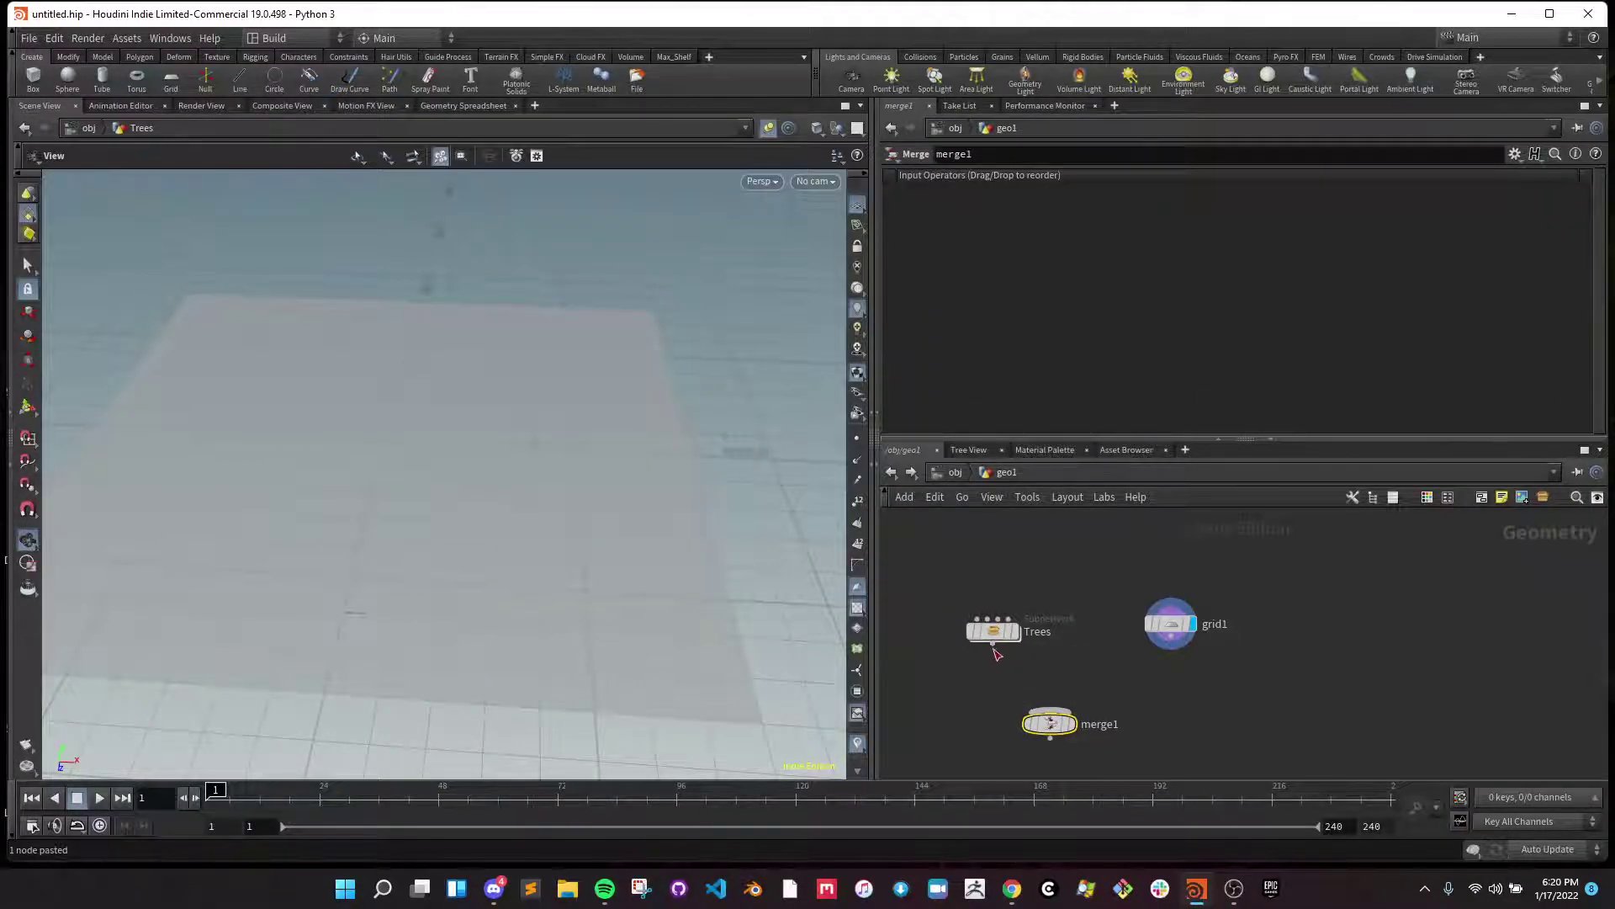
left_click_drag(996, 653, 1050, 712)
left_click_drag(1173, 639, 1051, 713)
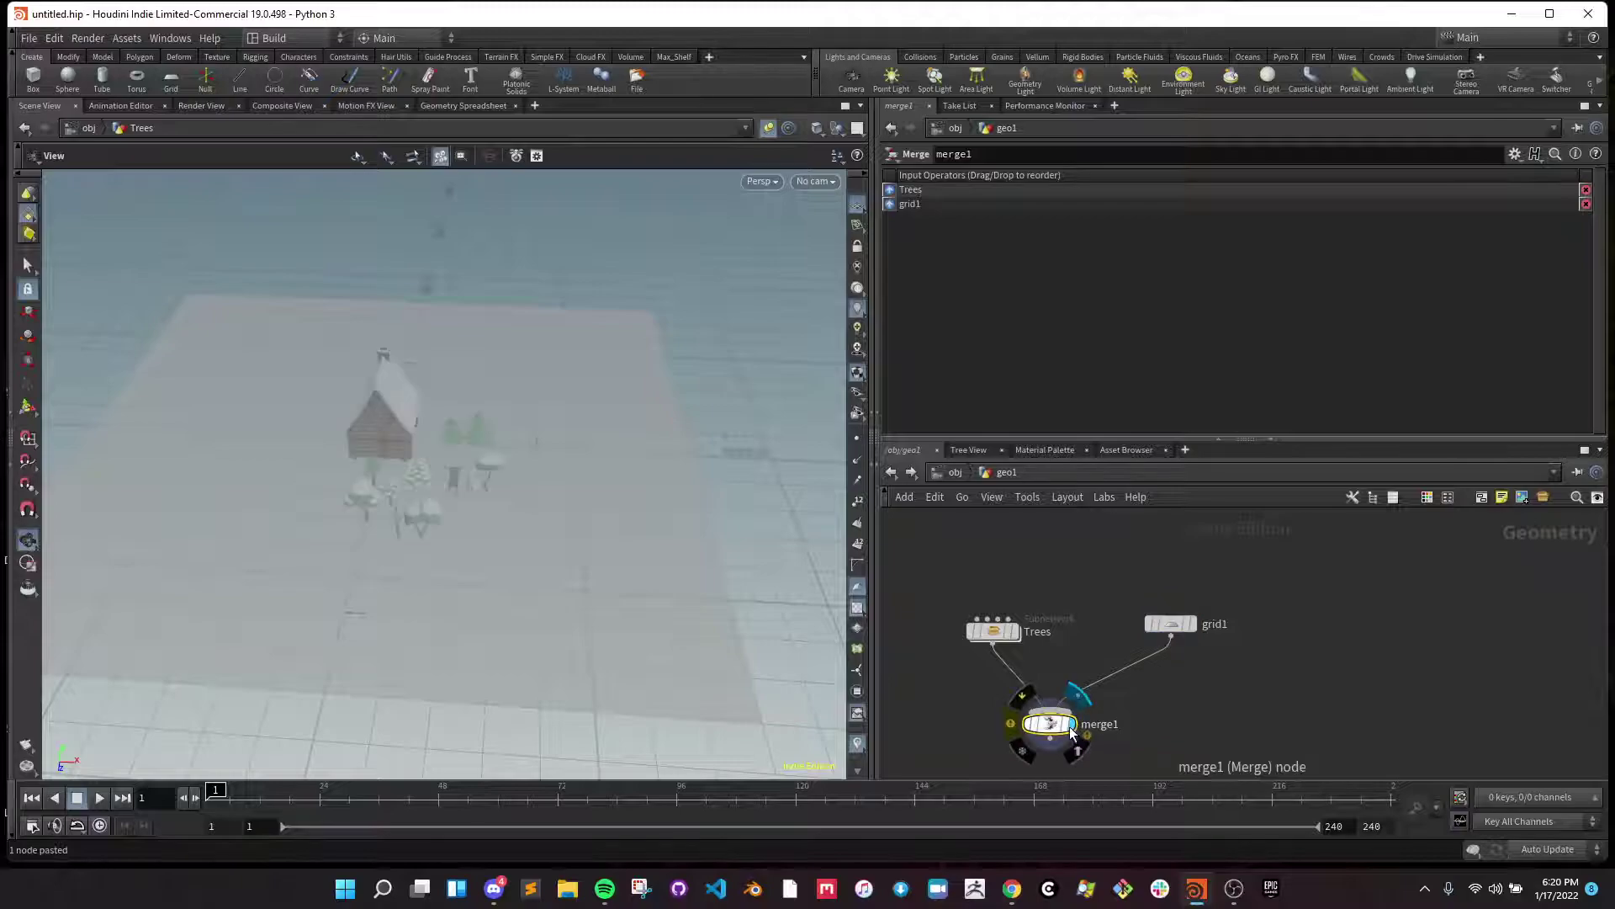
- Insert transform1 between Trees and merge1 with Translate X -5900, and hide the reference grid
key("Tab")
type("tran")
key("Return")
left_click(1017, 680)
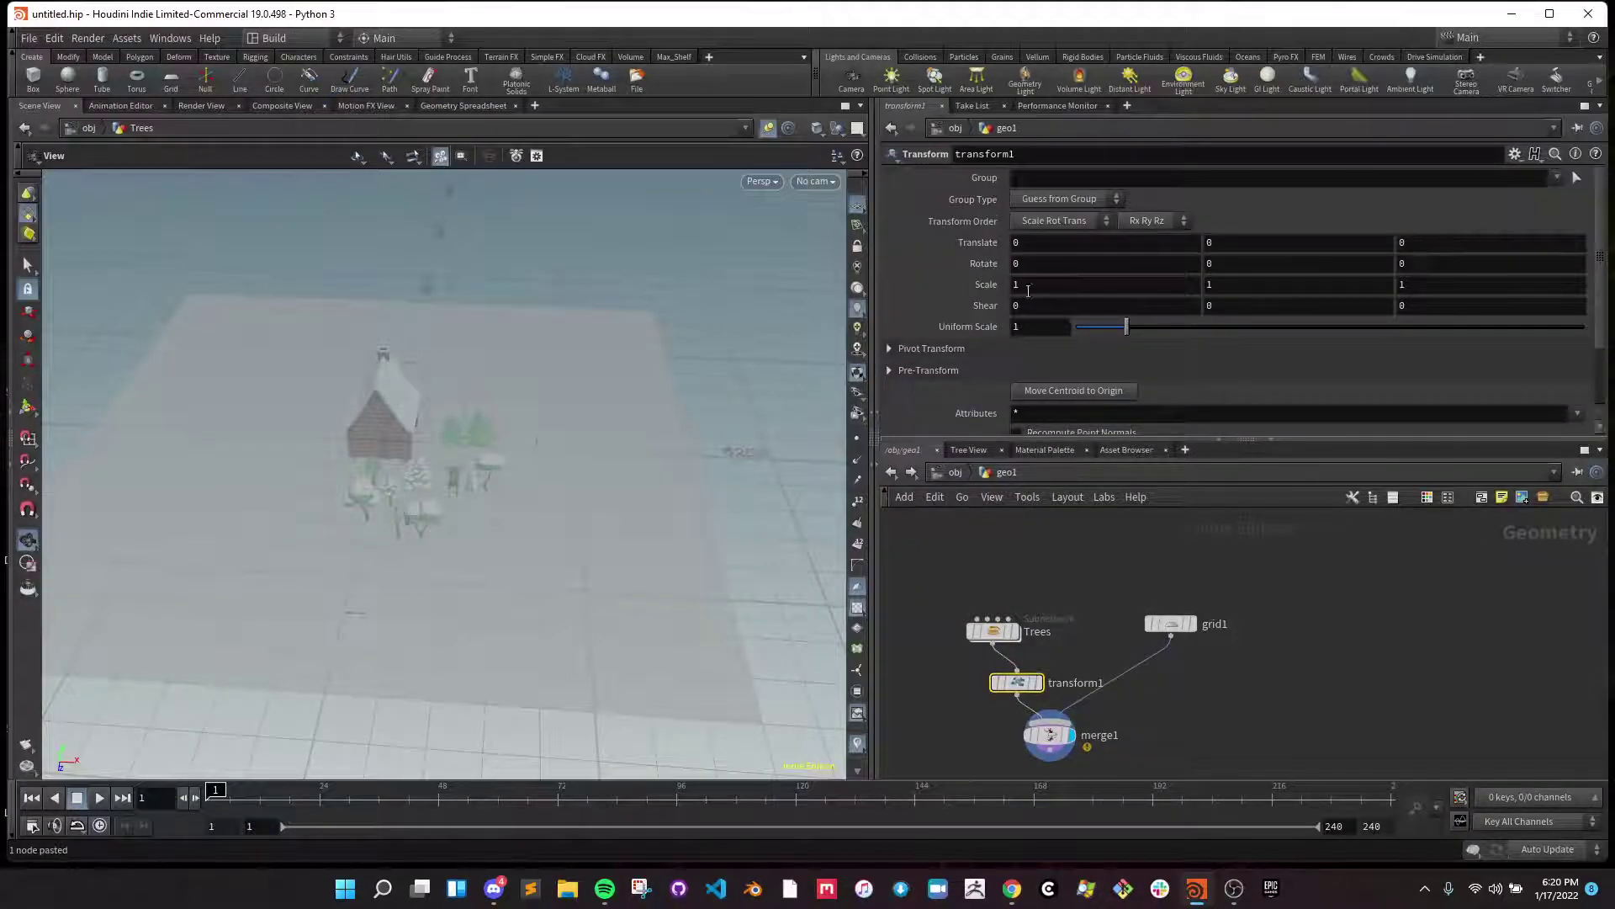
middle_click_drag(1035, 243, 753, 554)
key("f")
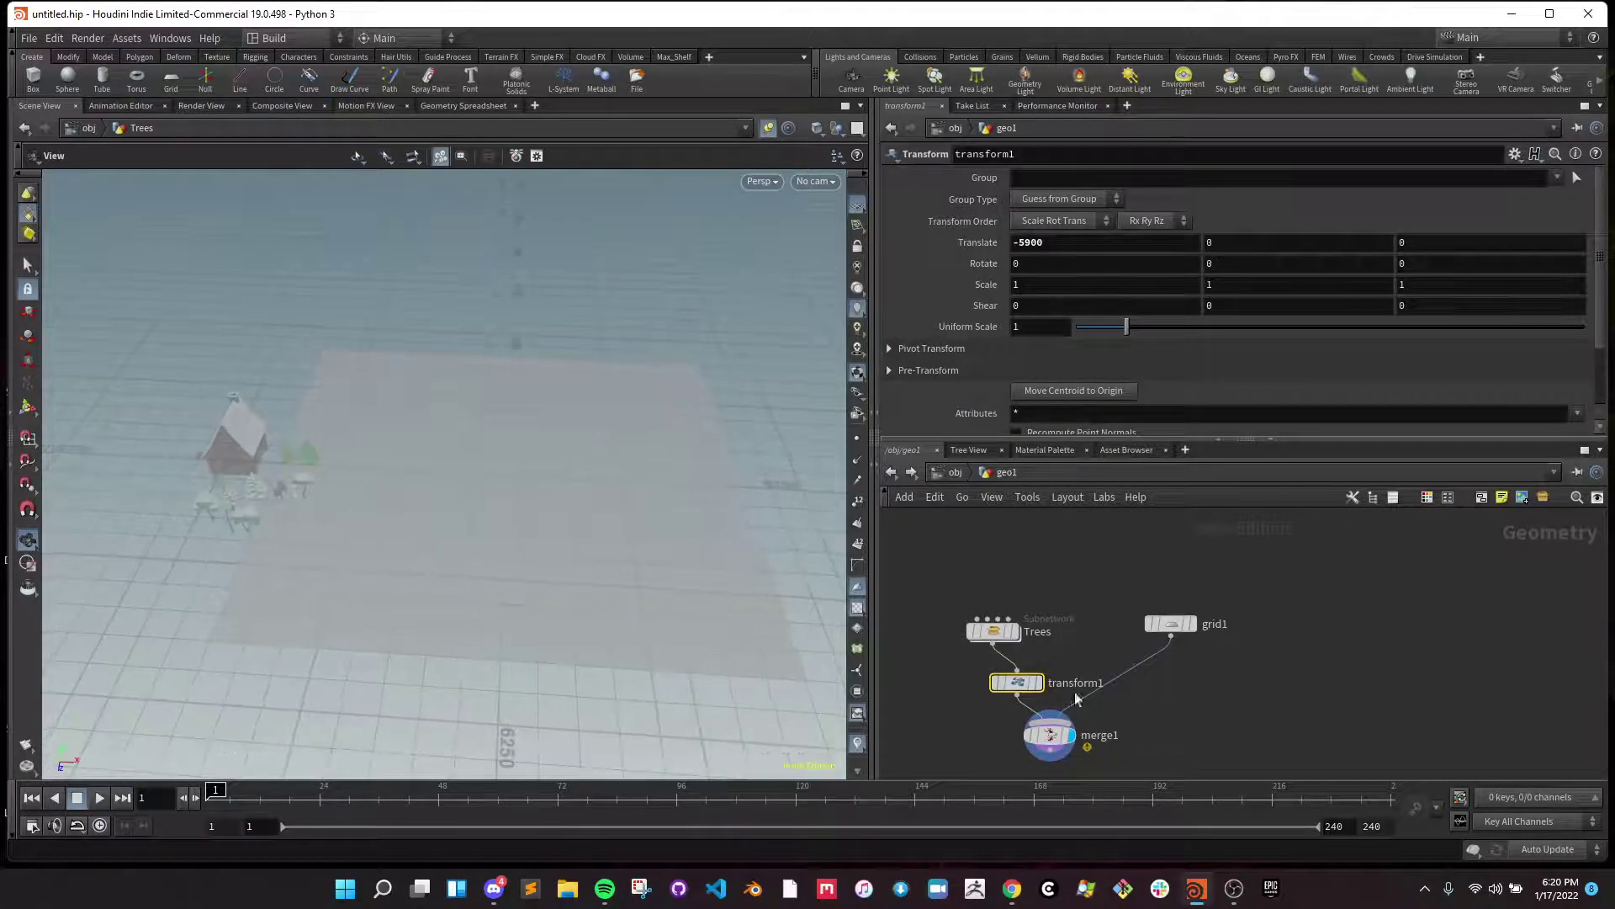
left_click(1049, 735)
left_click(857, 206)
left_click_drag(506, 461, 545, 462)
- Nudge the Trees node up-left in geo1 and go back to the /obj network
left_click_drag(996, 629, 975, 616)
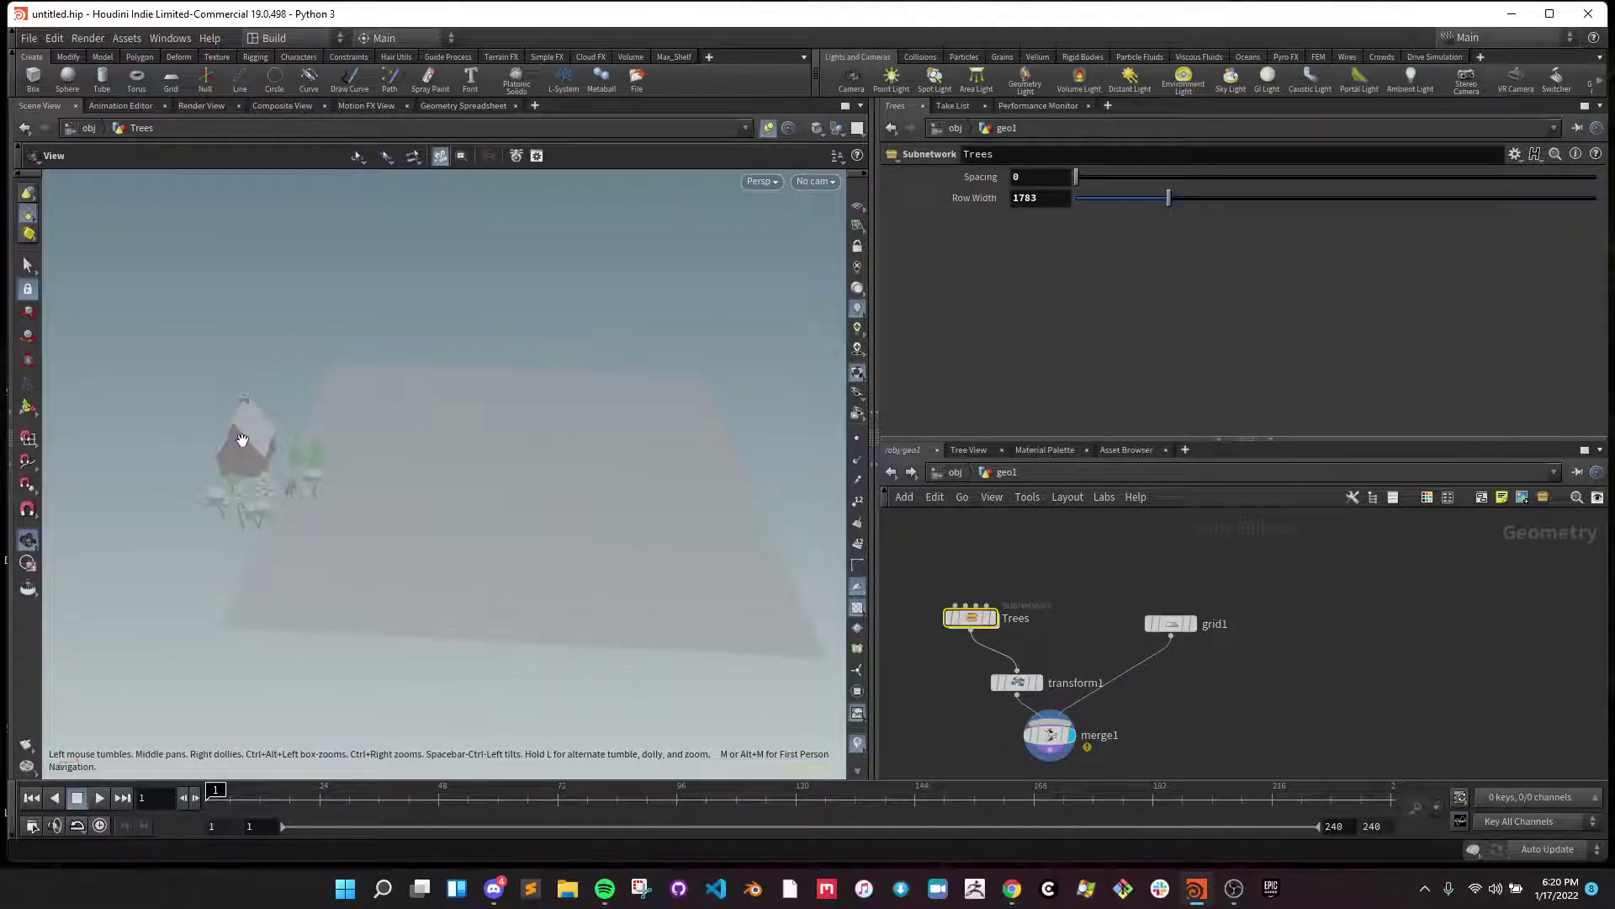
scroll(242, 439, "up", 5)
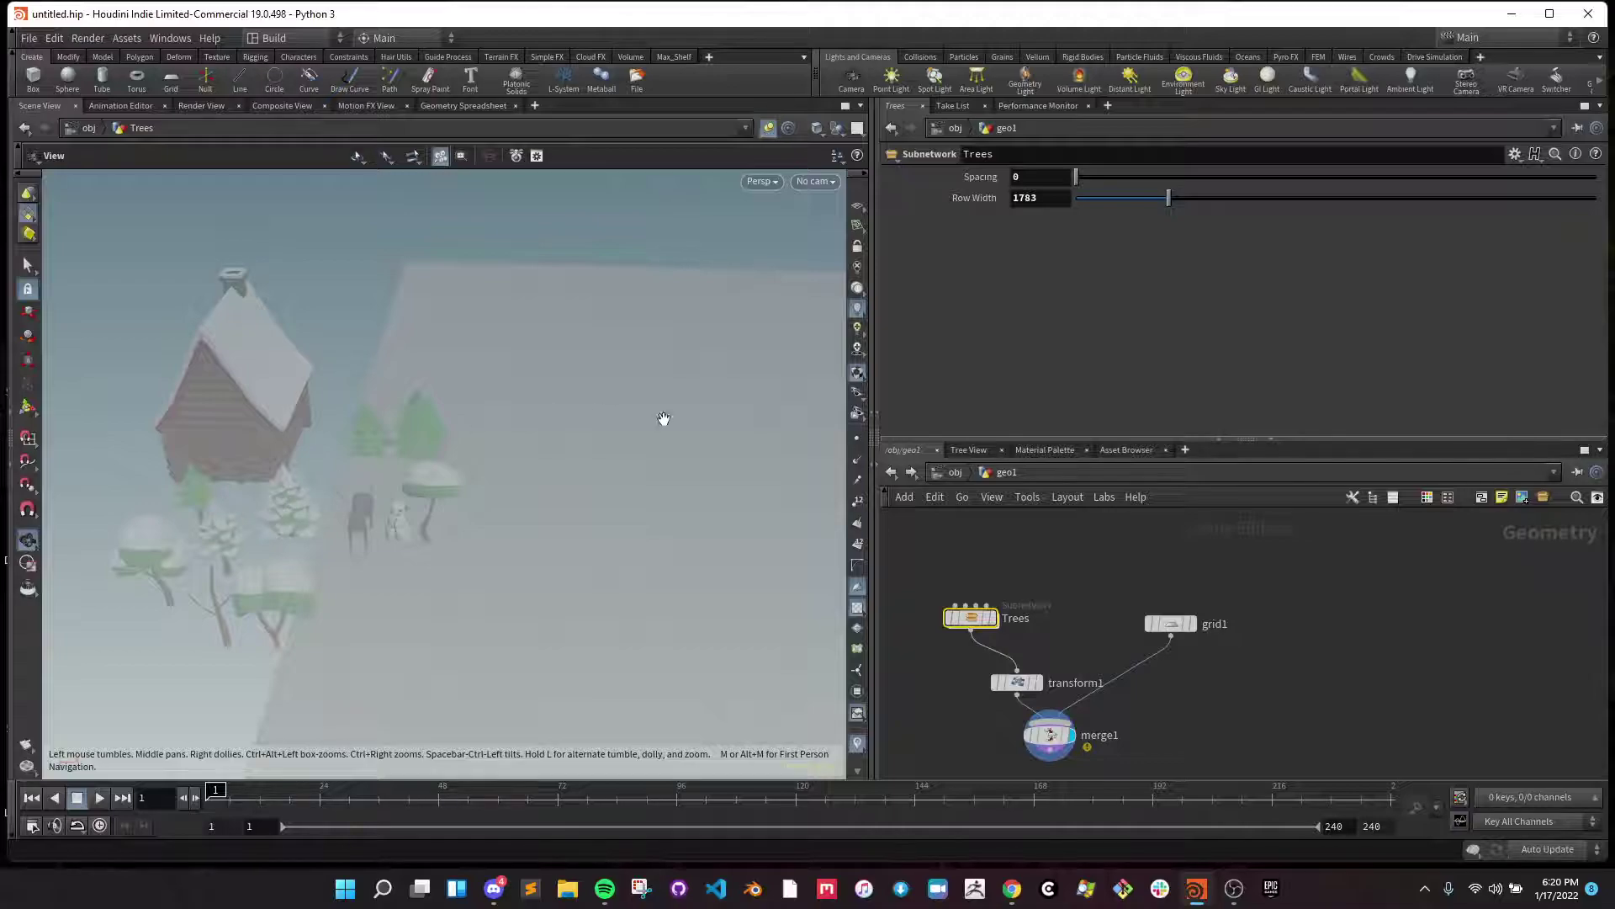
scroll(641, 413, "down", 3)
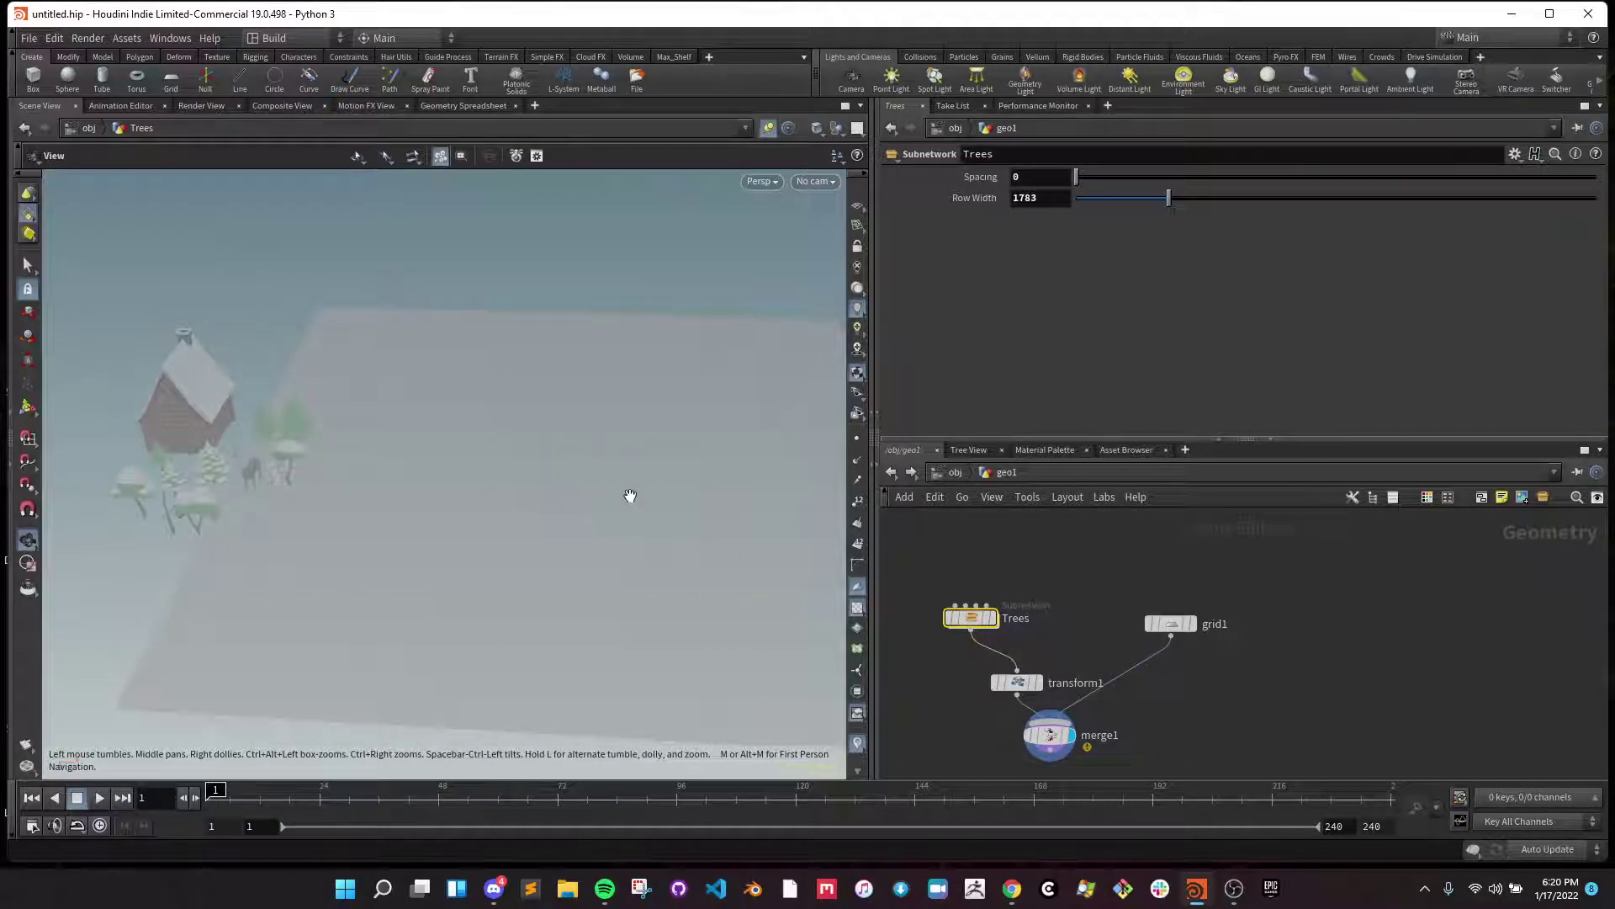
scroll(626, 499, "down", 3)
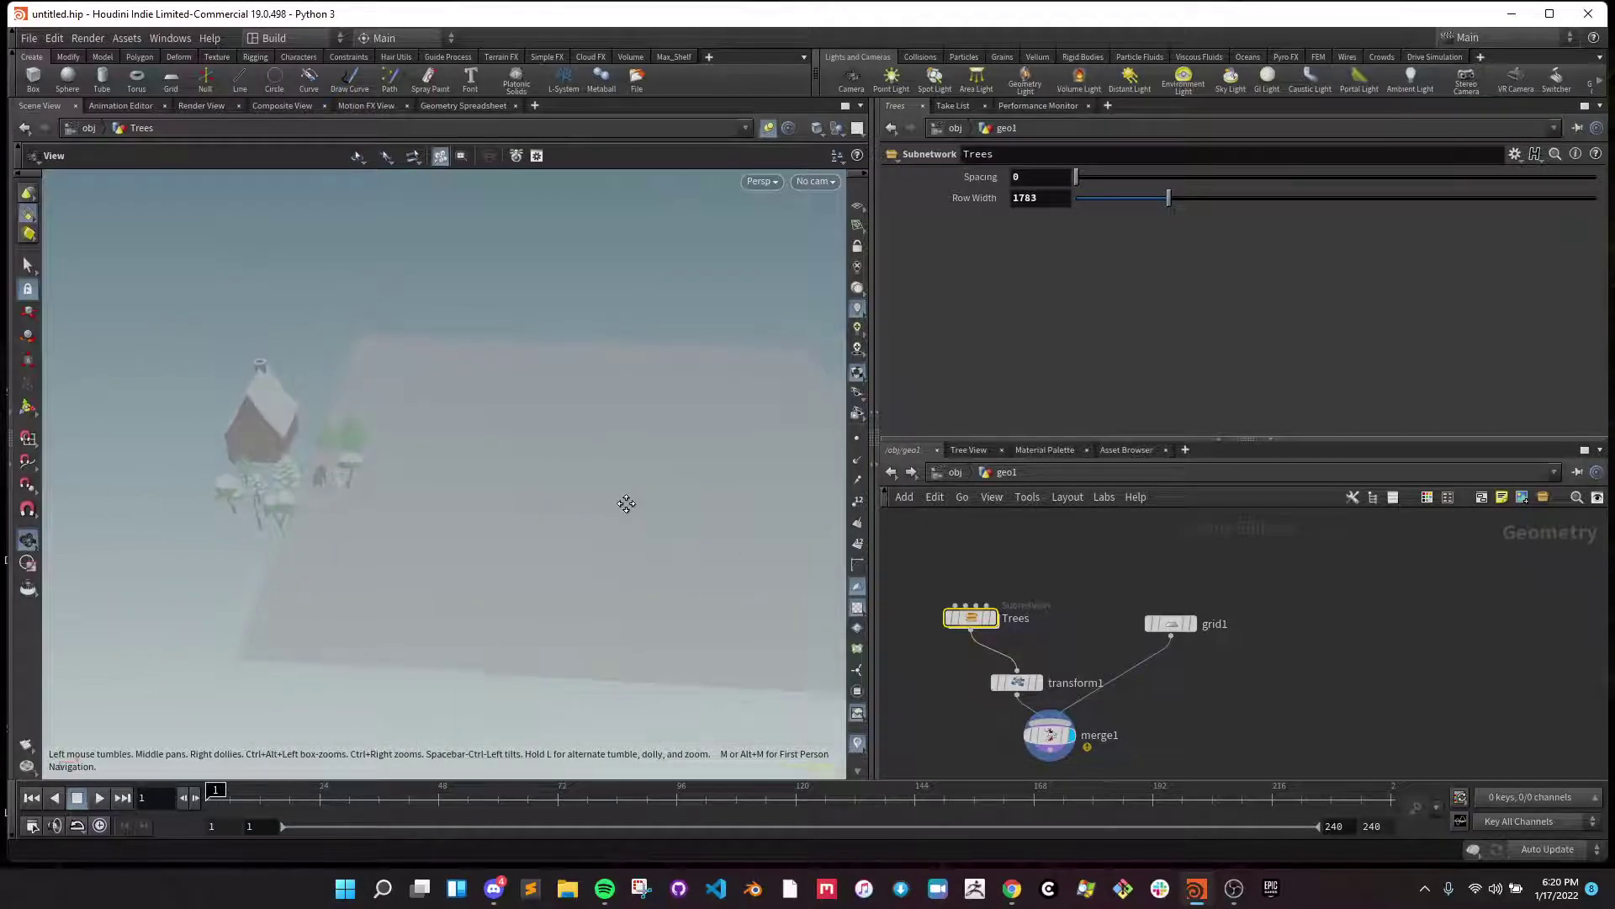
left_click(954, 478)
- Pin the asset library layout node's parameters with the Reference From Selection settings showing
left_click(1062, 576)
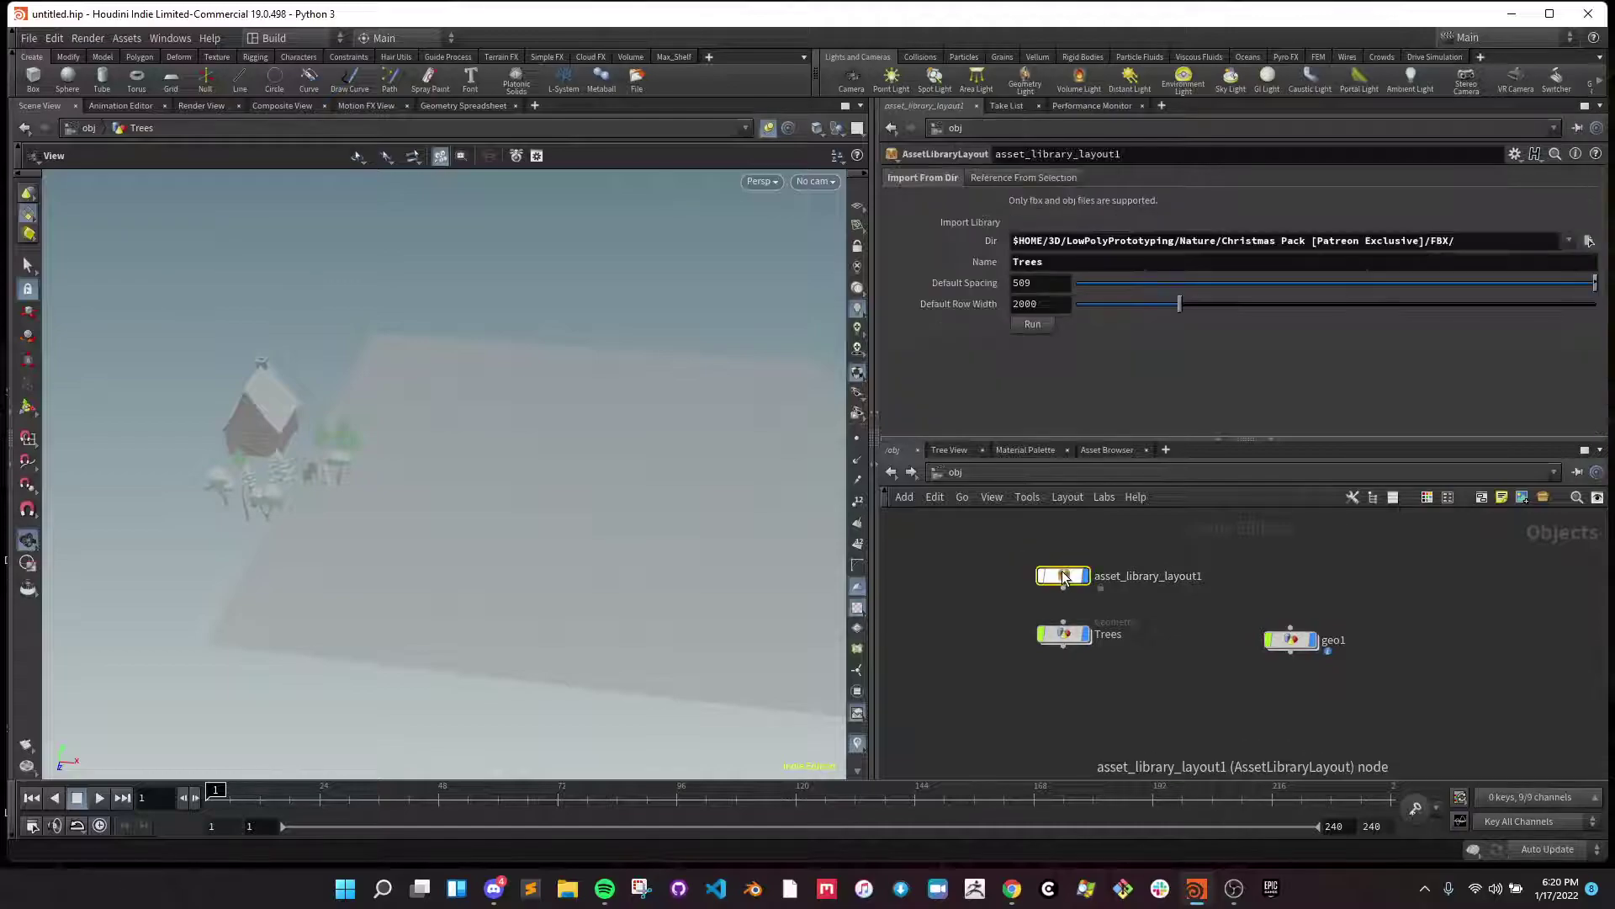
left_click(1575, 128)
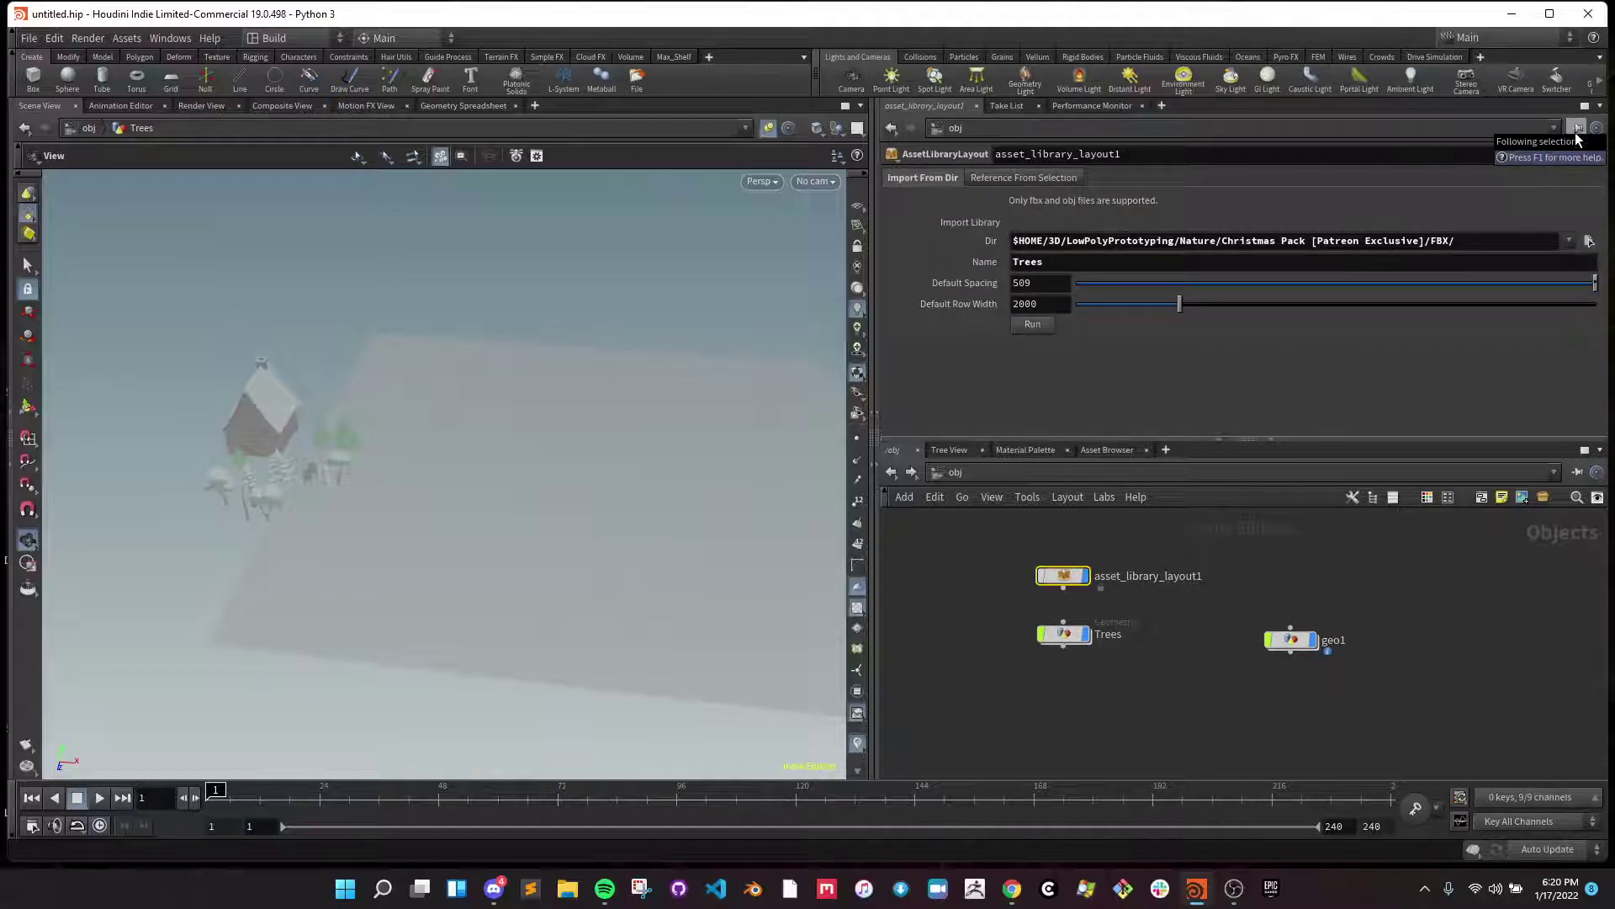
left_click(1017, 178)
- Go inside geo1's network and select the Trees node
left_click(1109, 729)
double_click(1307, 646)
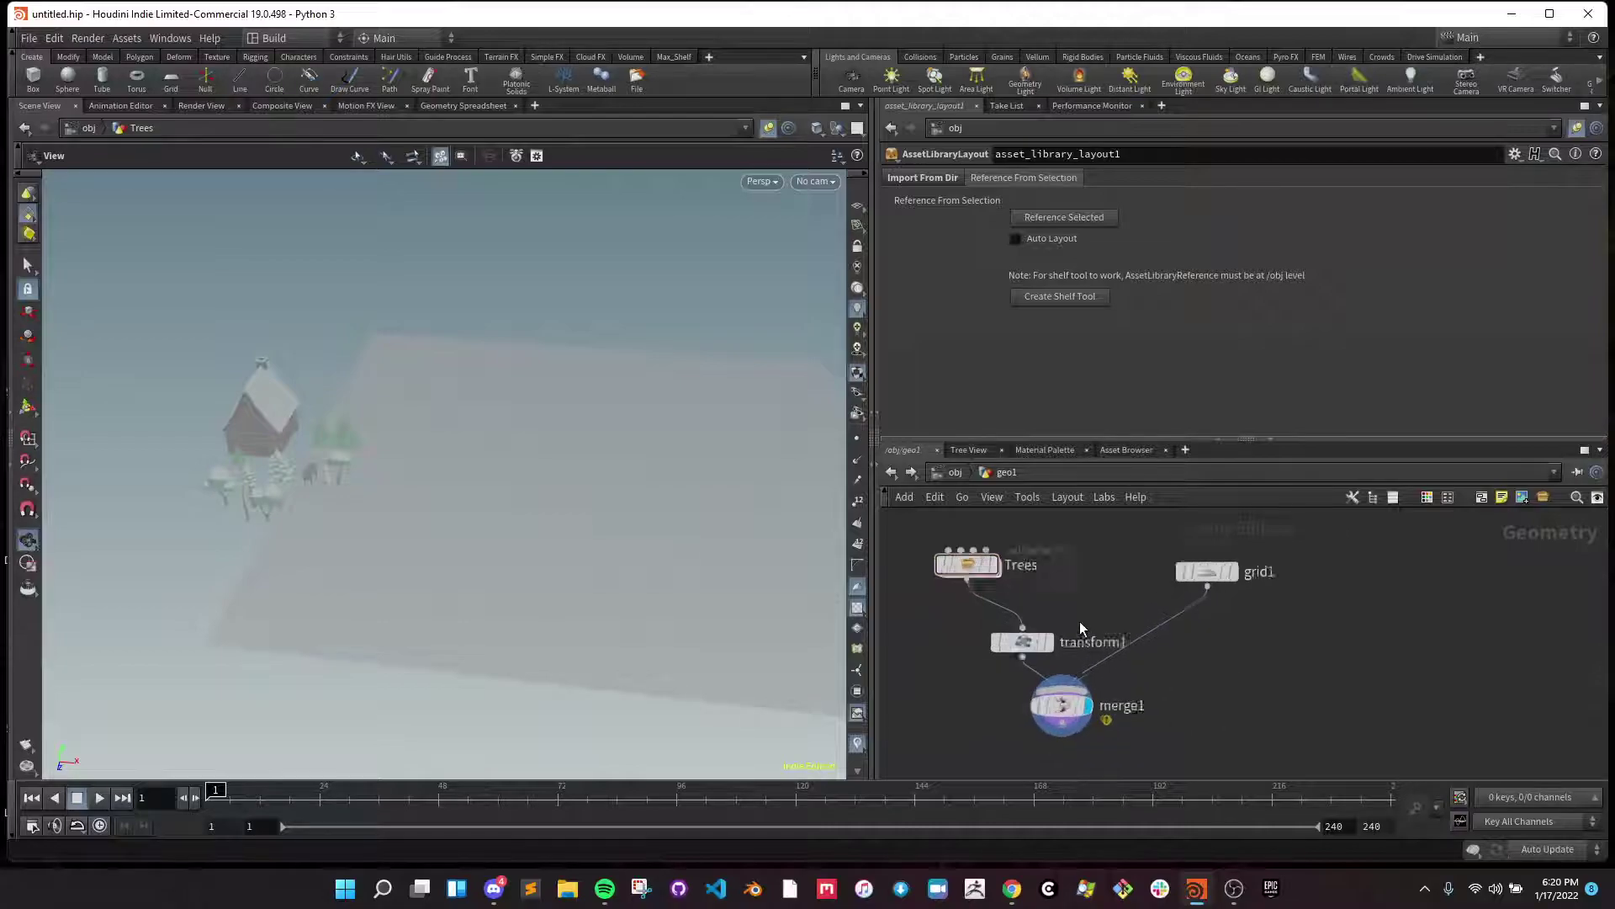
left_click(998, 563)
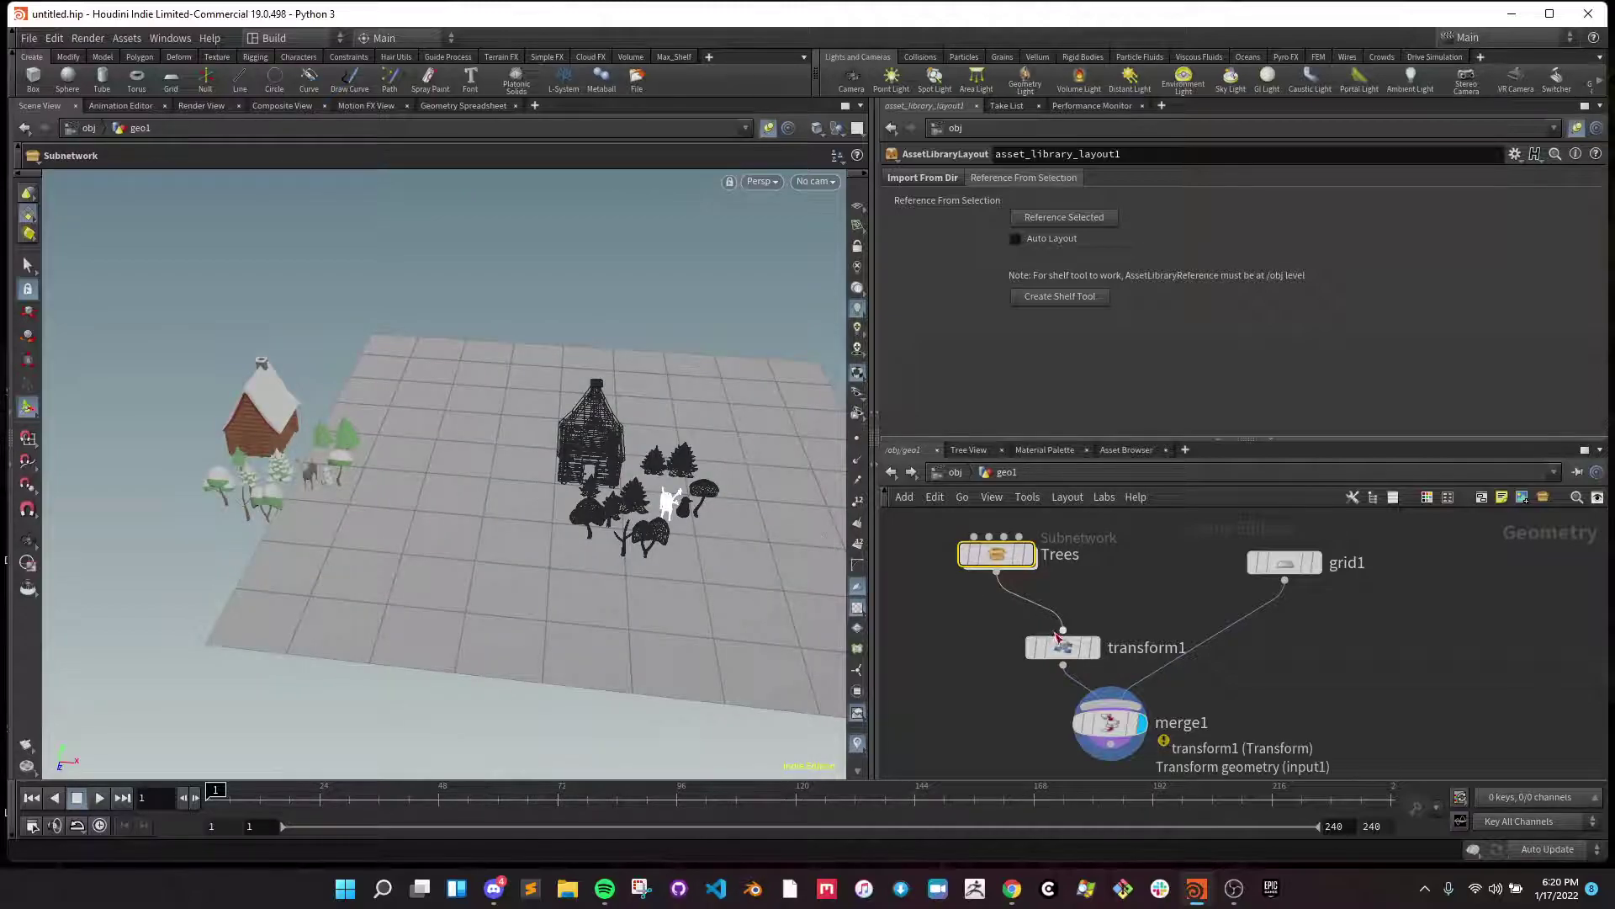
- Pick the cabin piece from transform1's geometry and reference it as a new Cabin node
left_click(1048, 646)
key("Return")
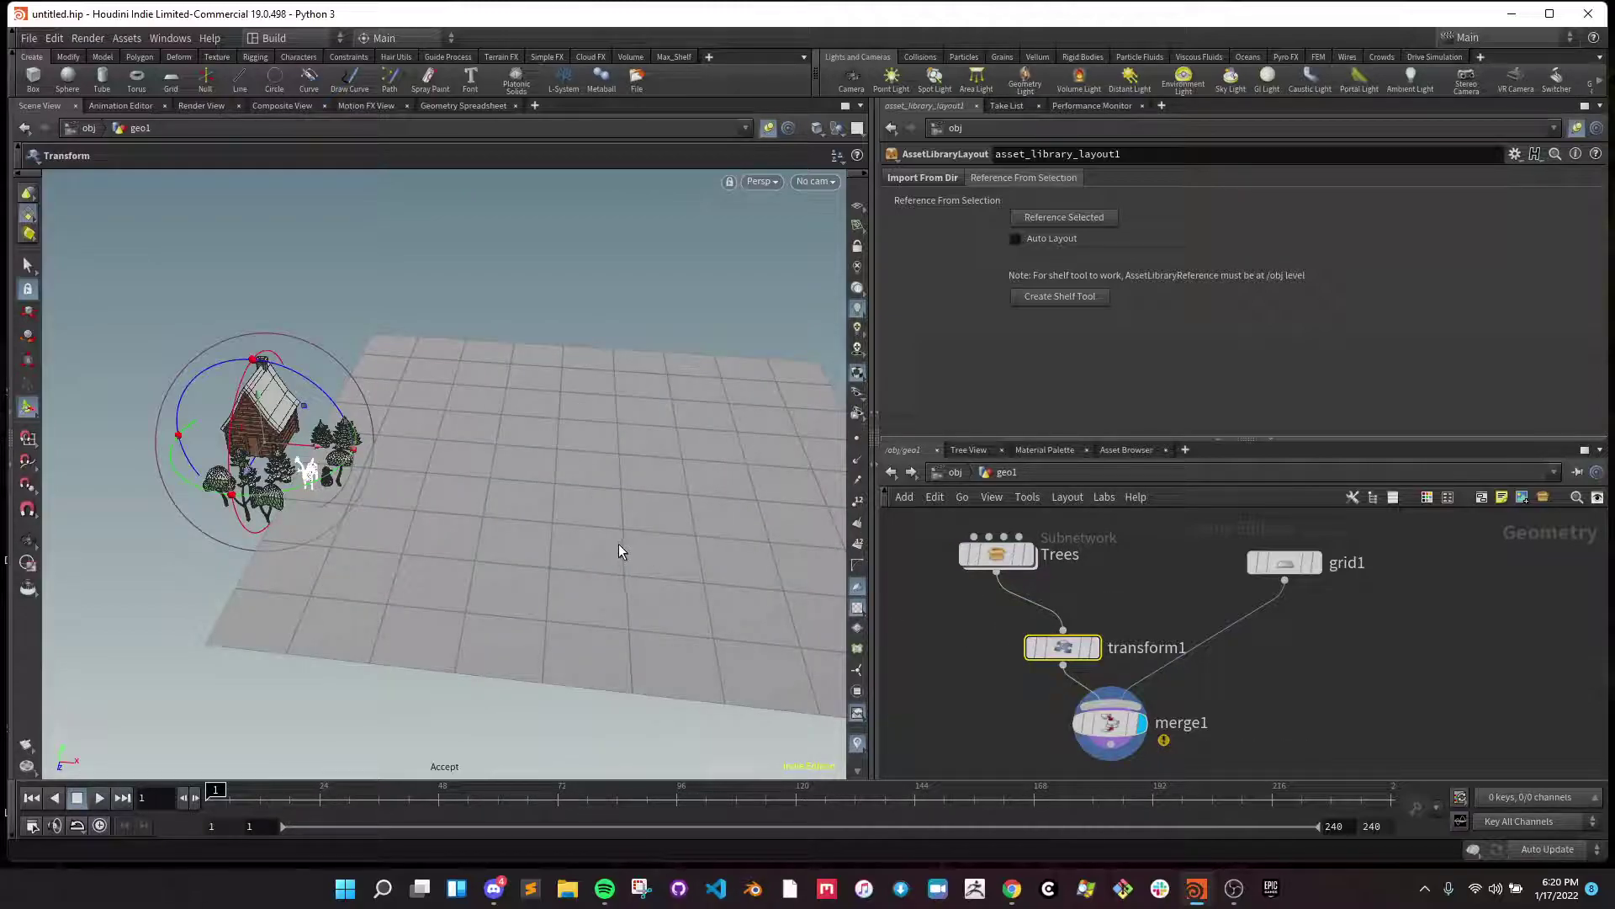
key("s")
mouse_move(1092, 663)
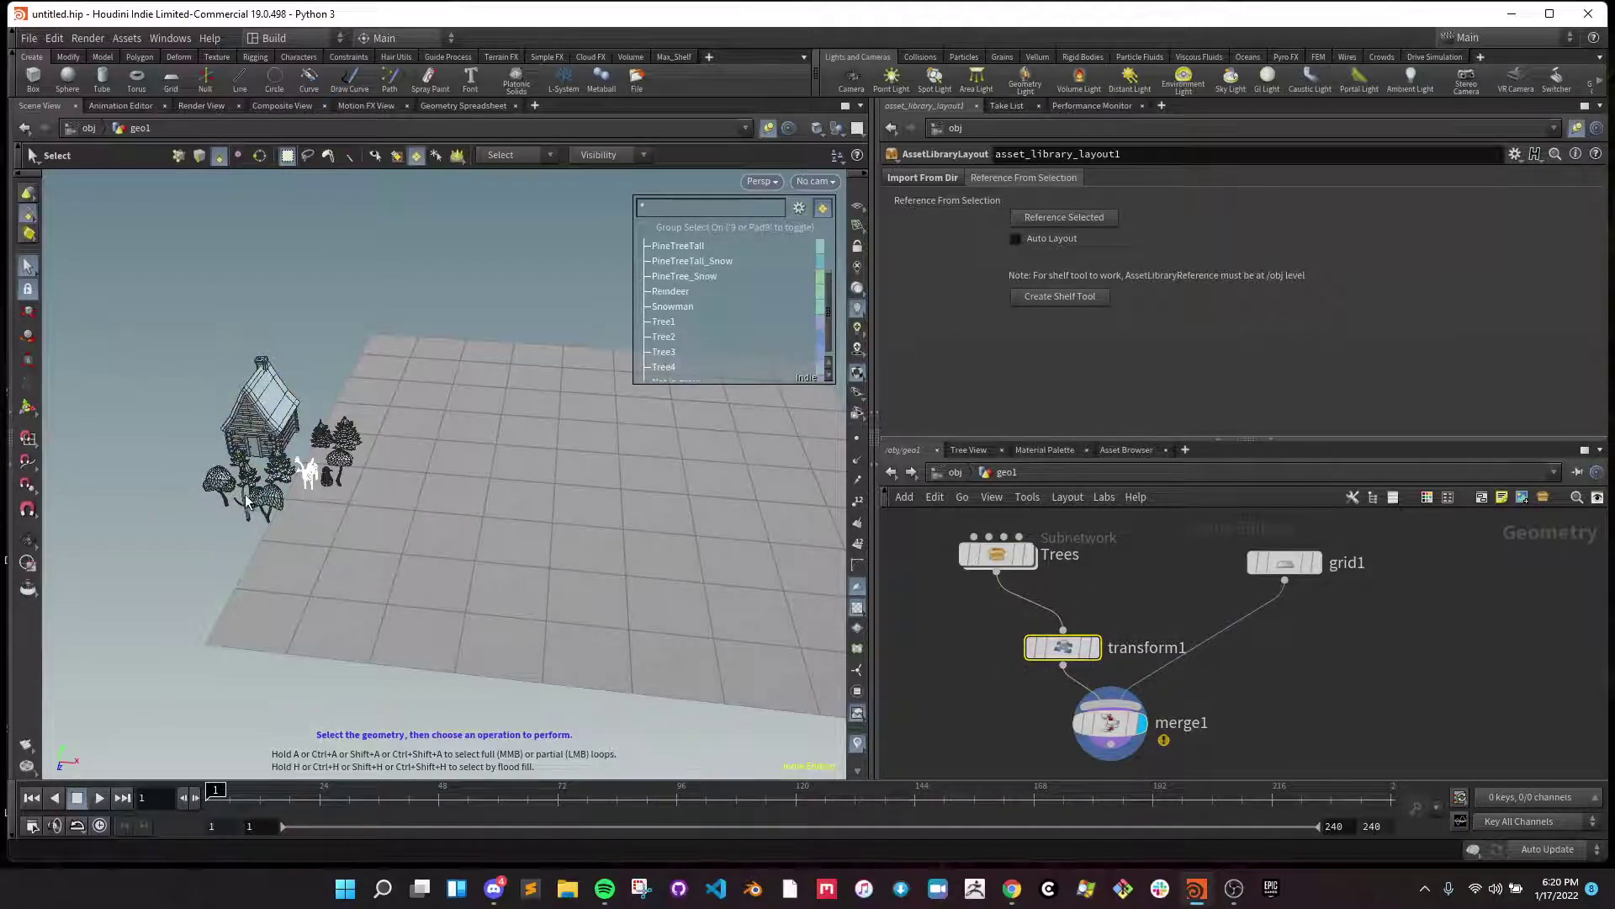
left_click(25, 217)
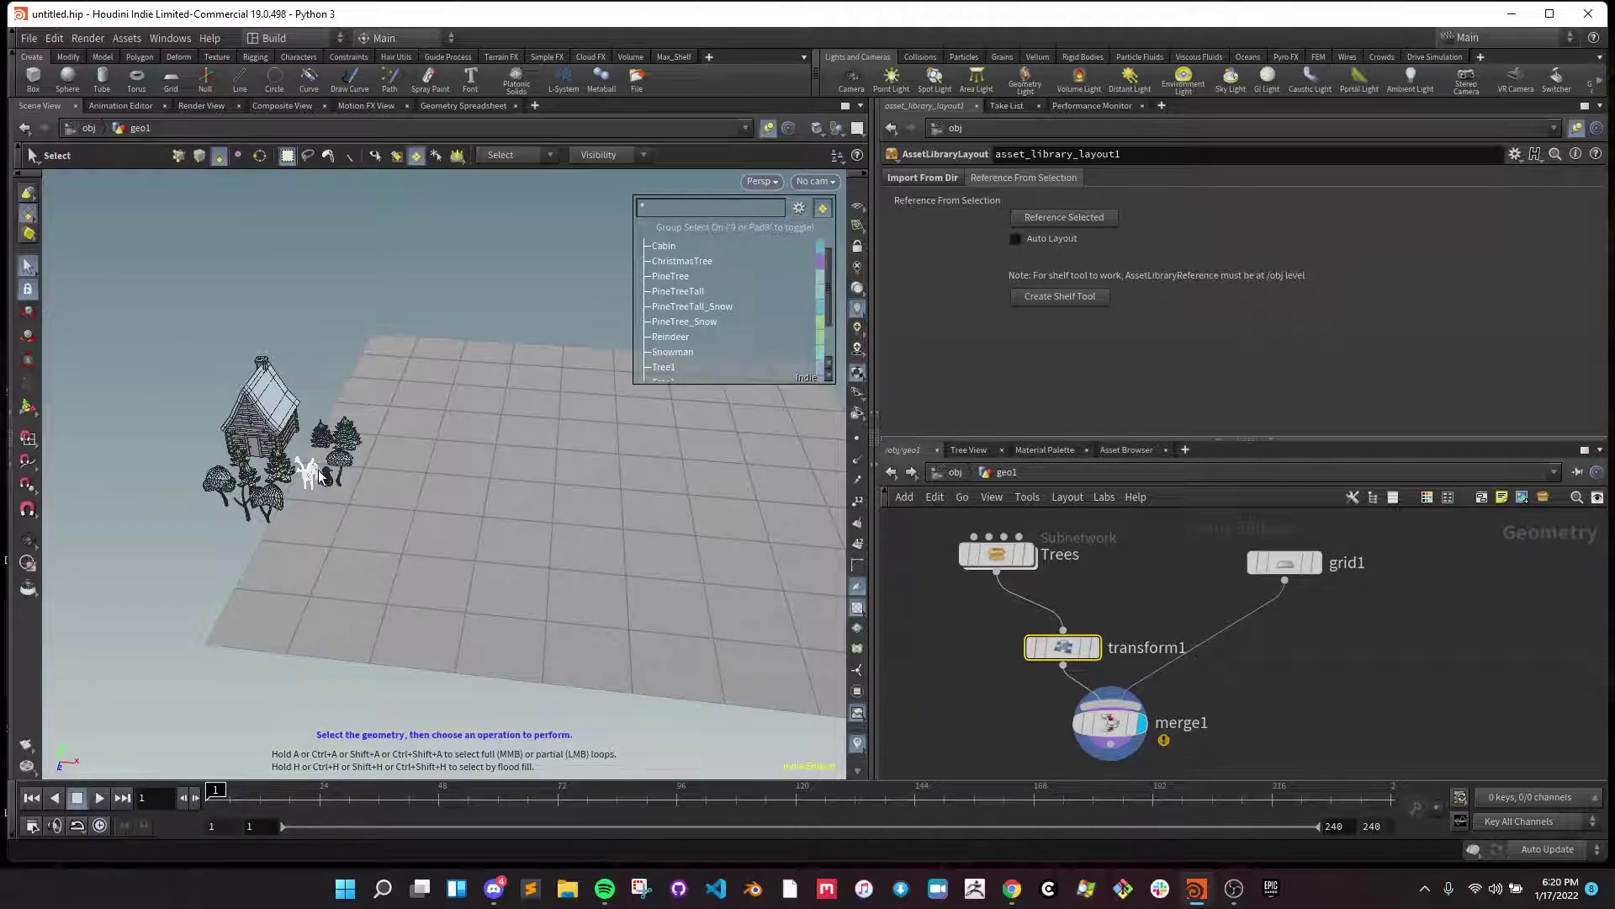
left_click(259, 415)
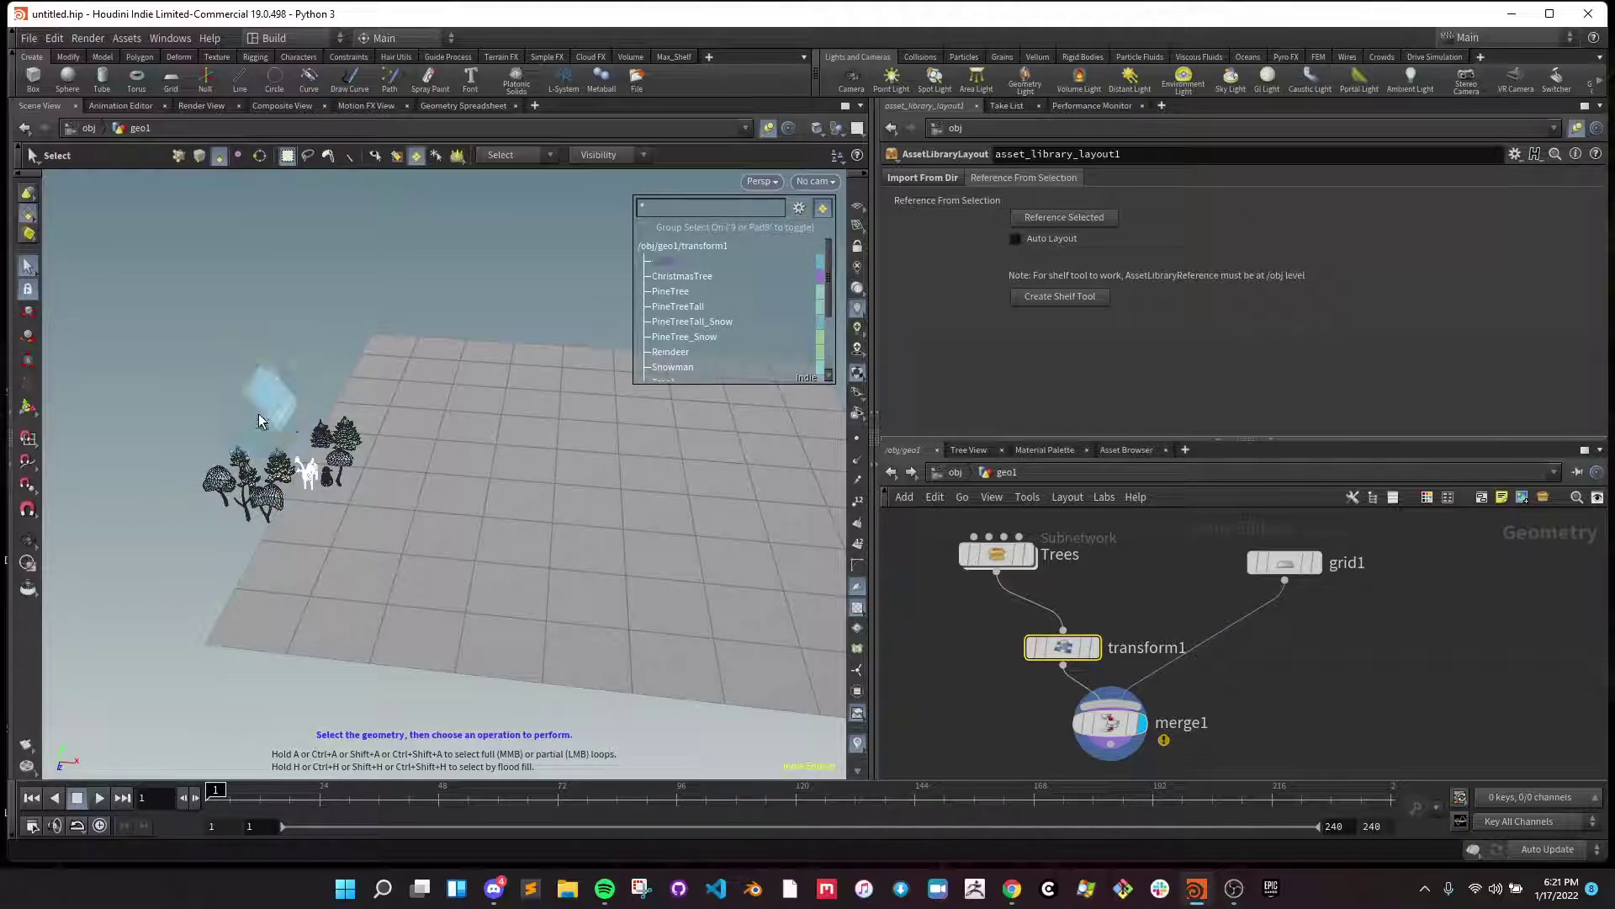
left_click(1055, 216)
- Move the Cabin node beside grid1 and set the display flag back on merge1
middle_click_drag(1397, 588, 1321, 628)
left_click_drag(1319, 548, 1321, 670)
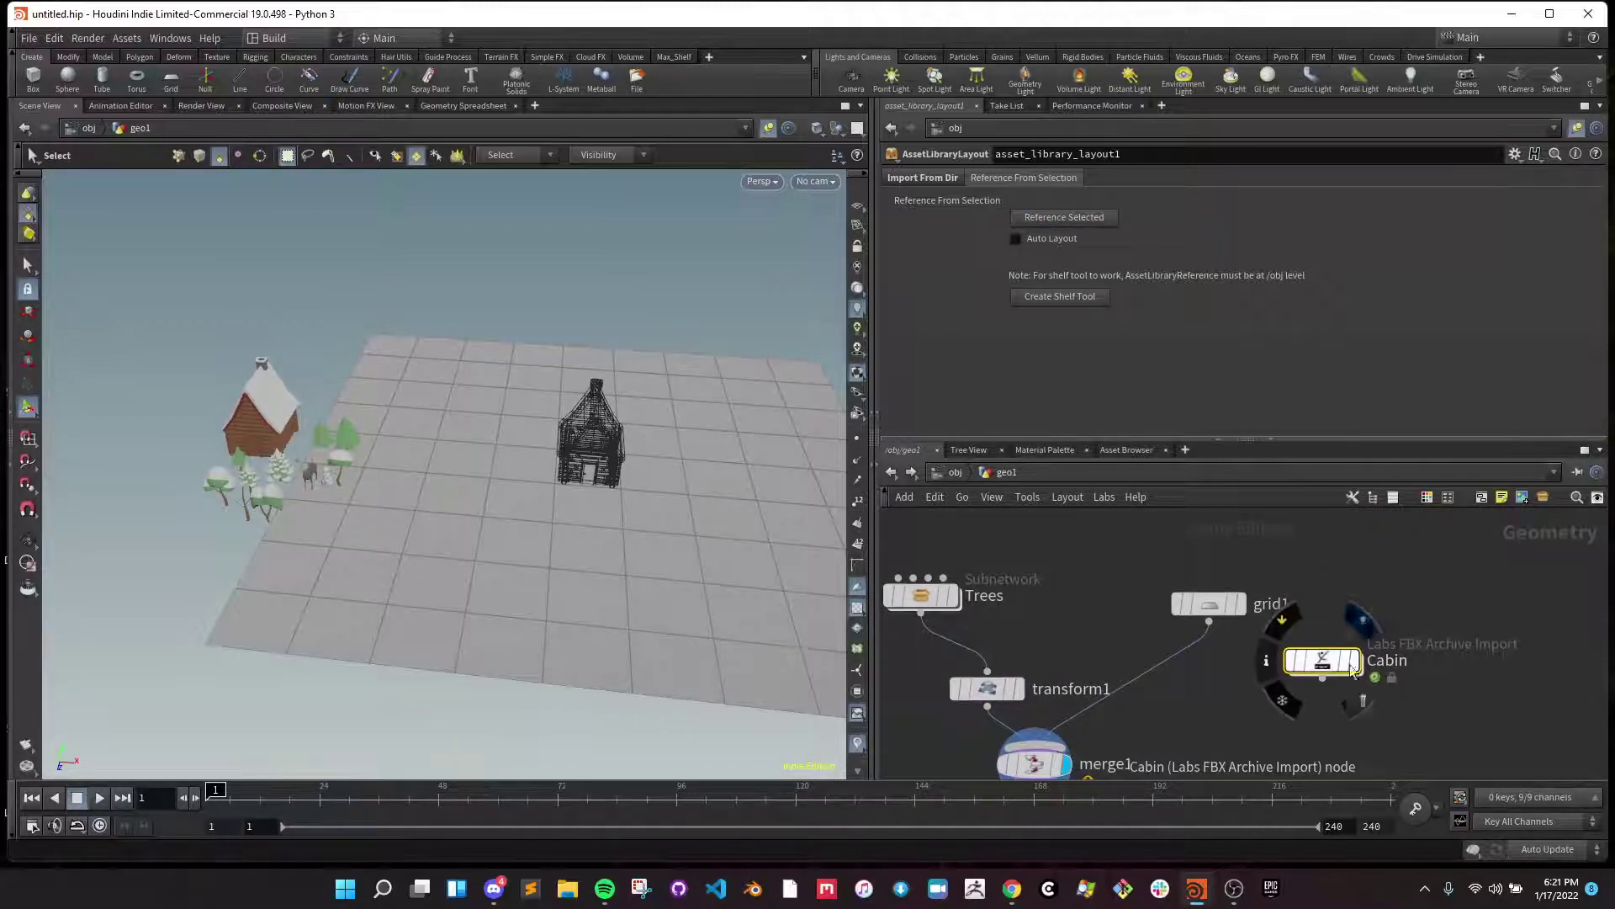
middle_click_drag(1439, 714, 1431, 683)
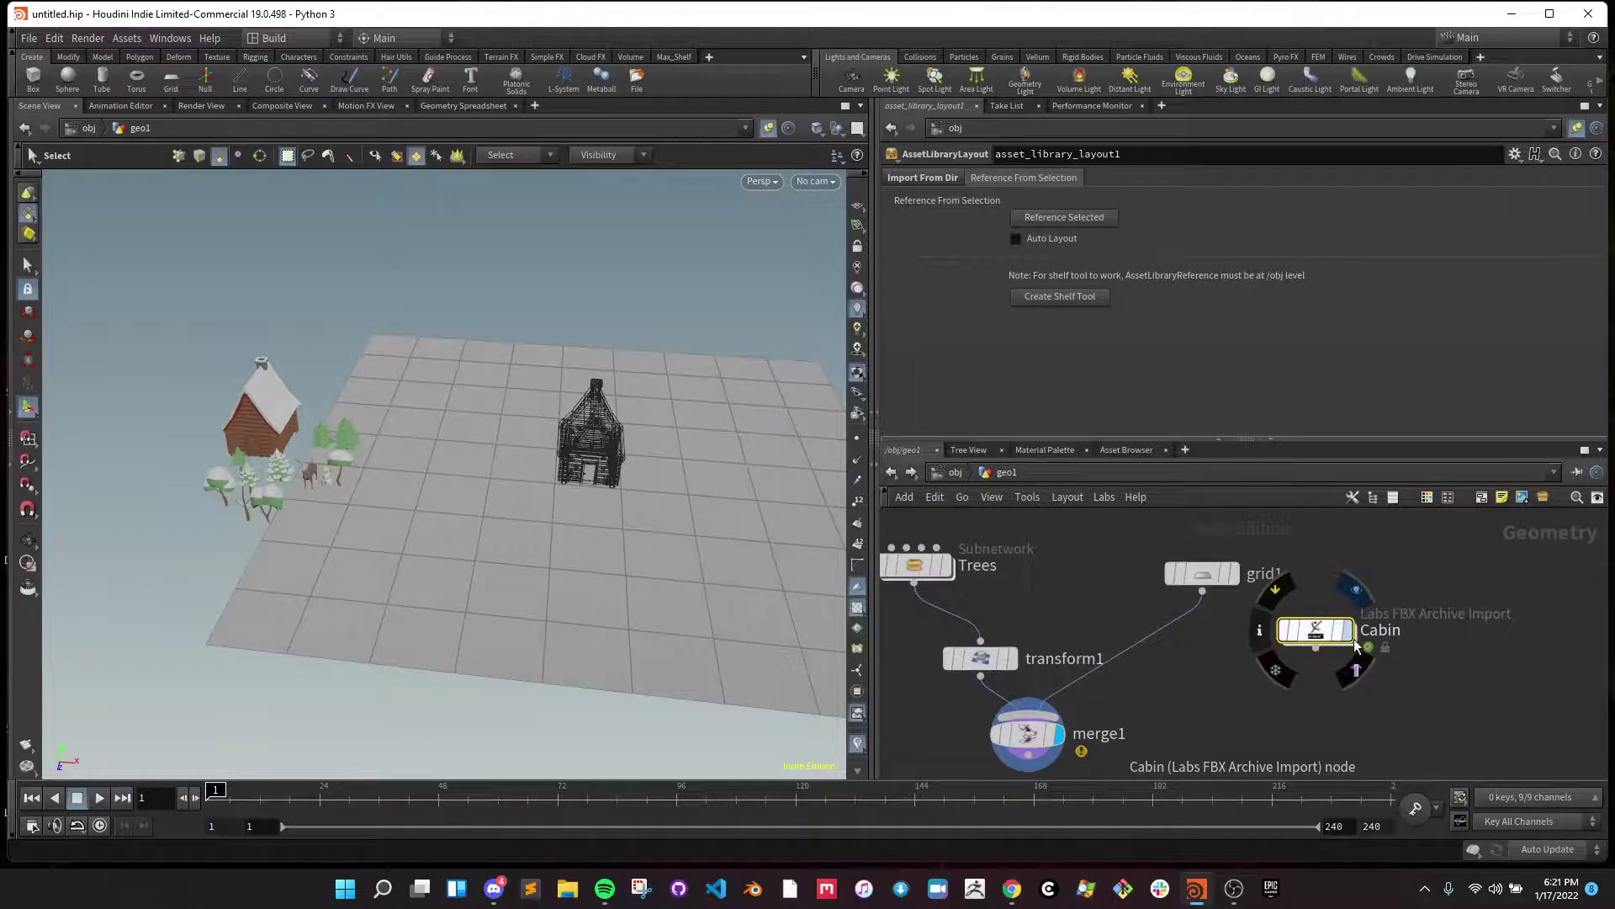
left_click(1353, 636)
scroll(1179, 698, "down", 1)
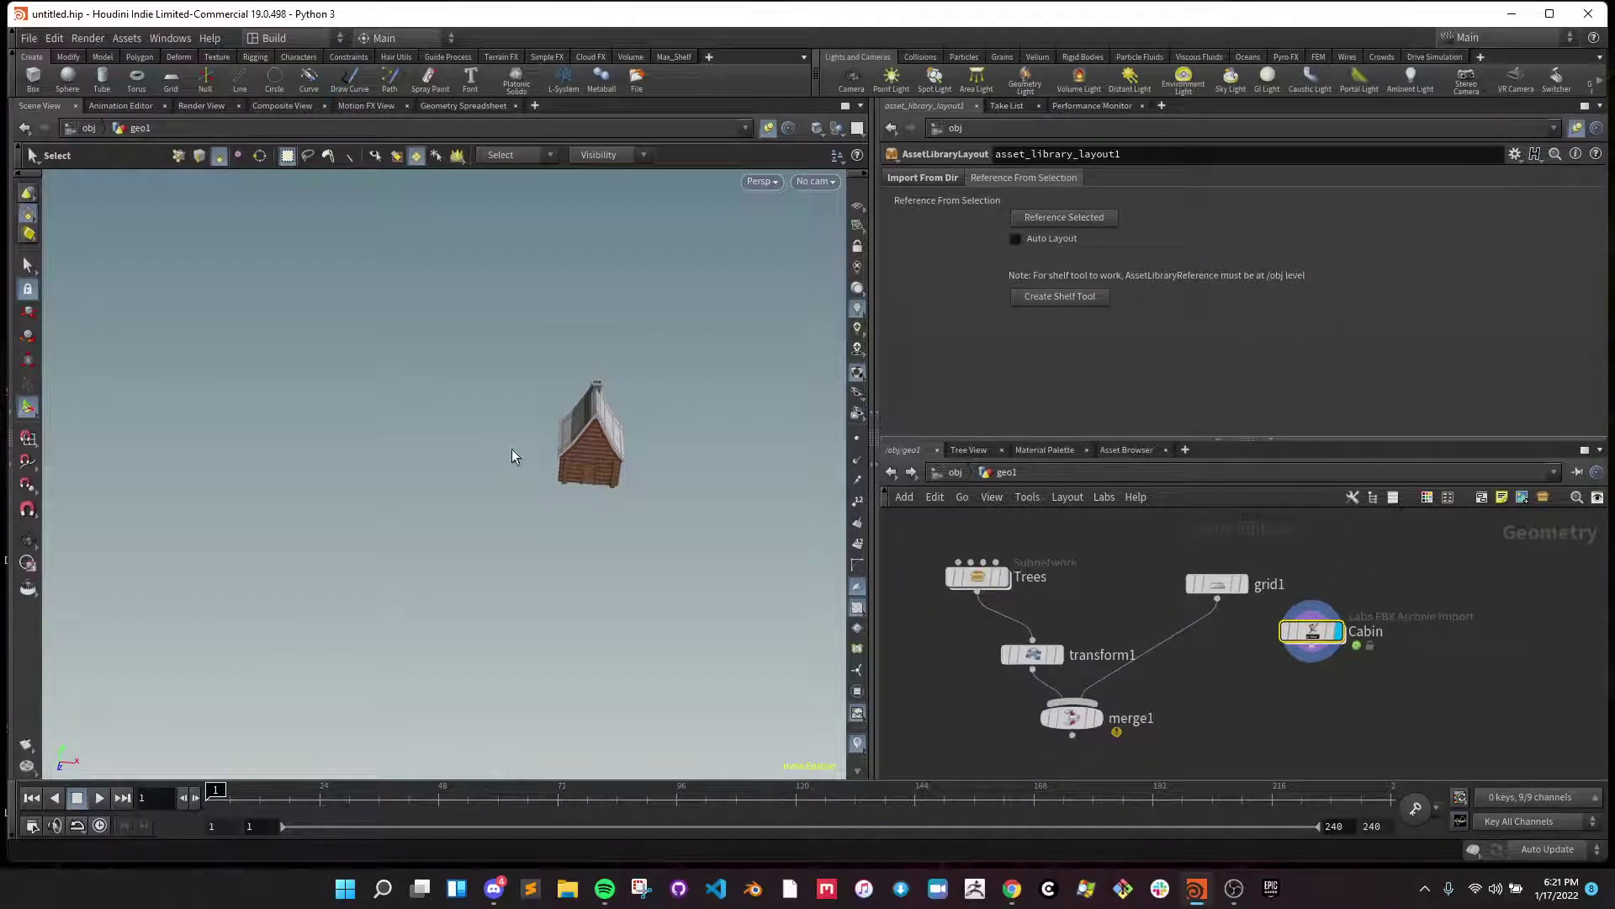
middle_click_drag(1228, 702, 1270, 702)
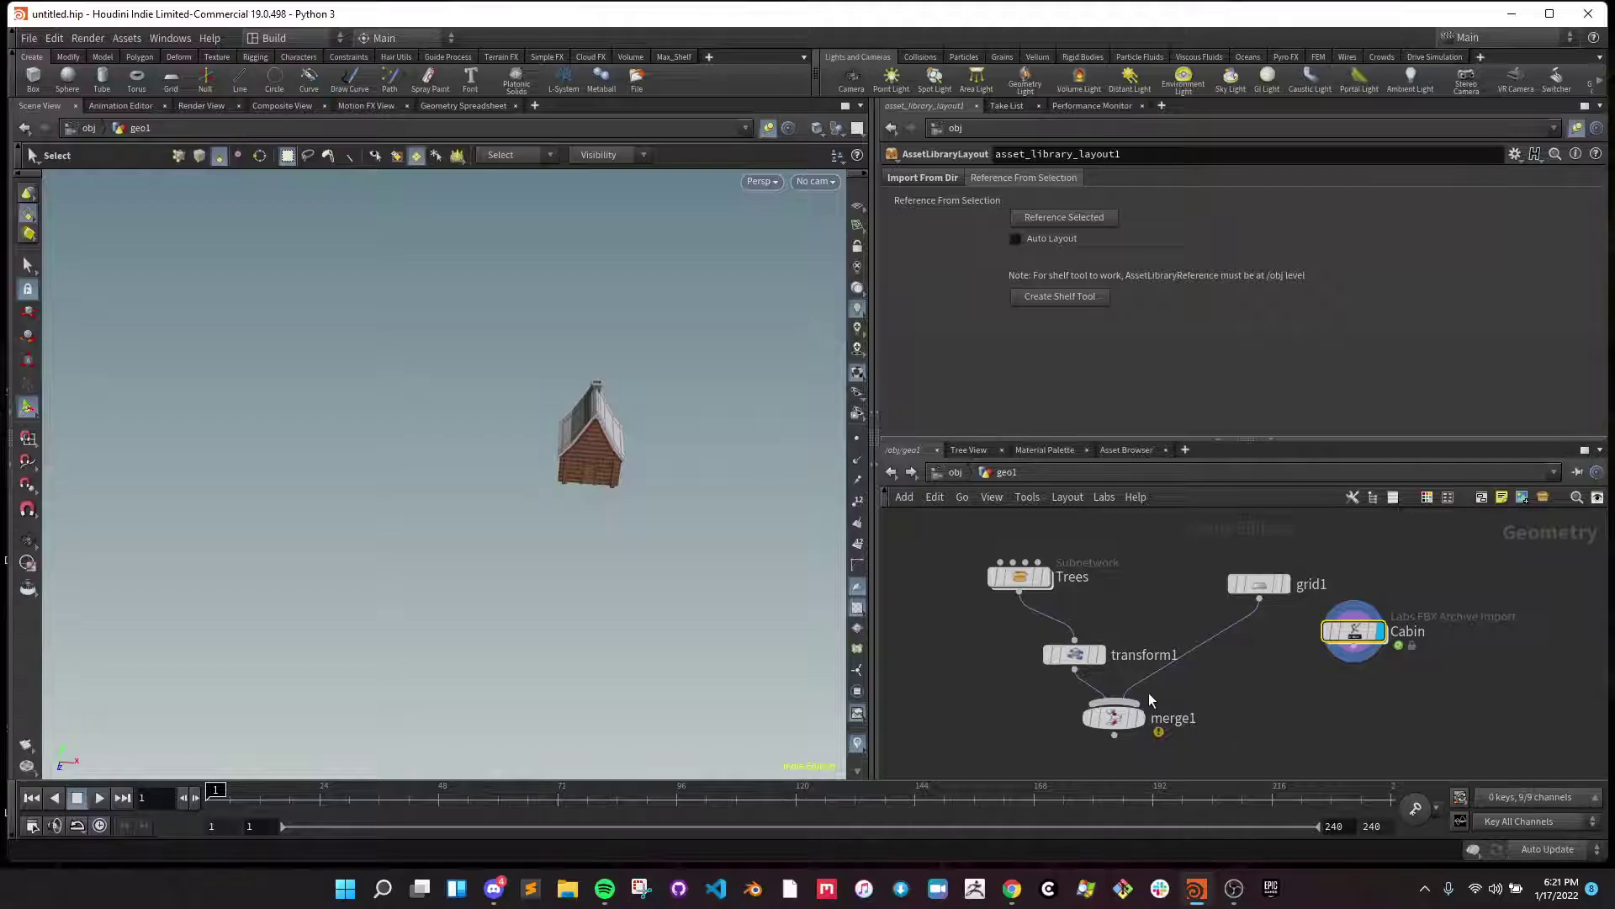
left_click(1142, 719)
left_click(1077, 654)
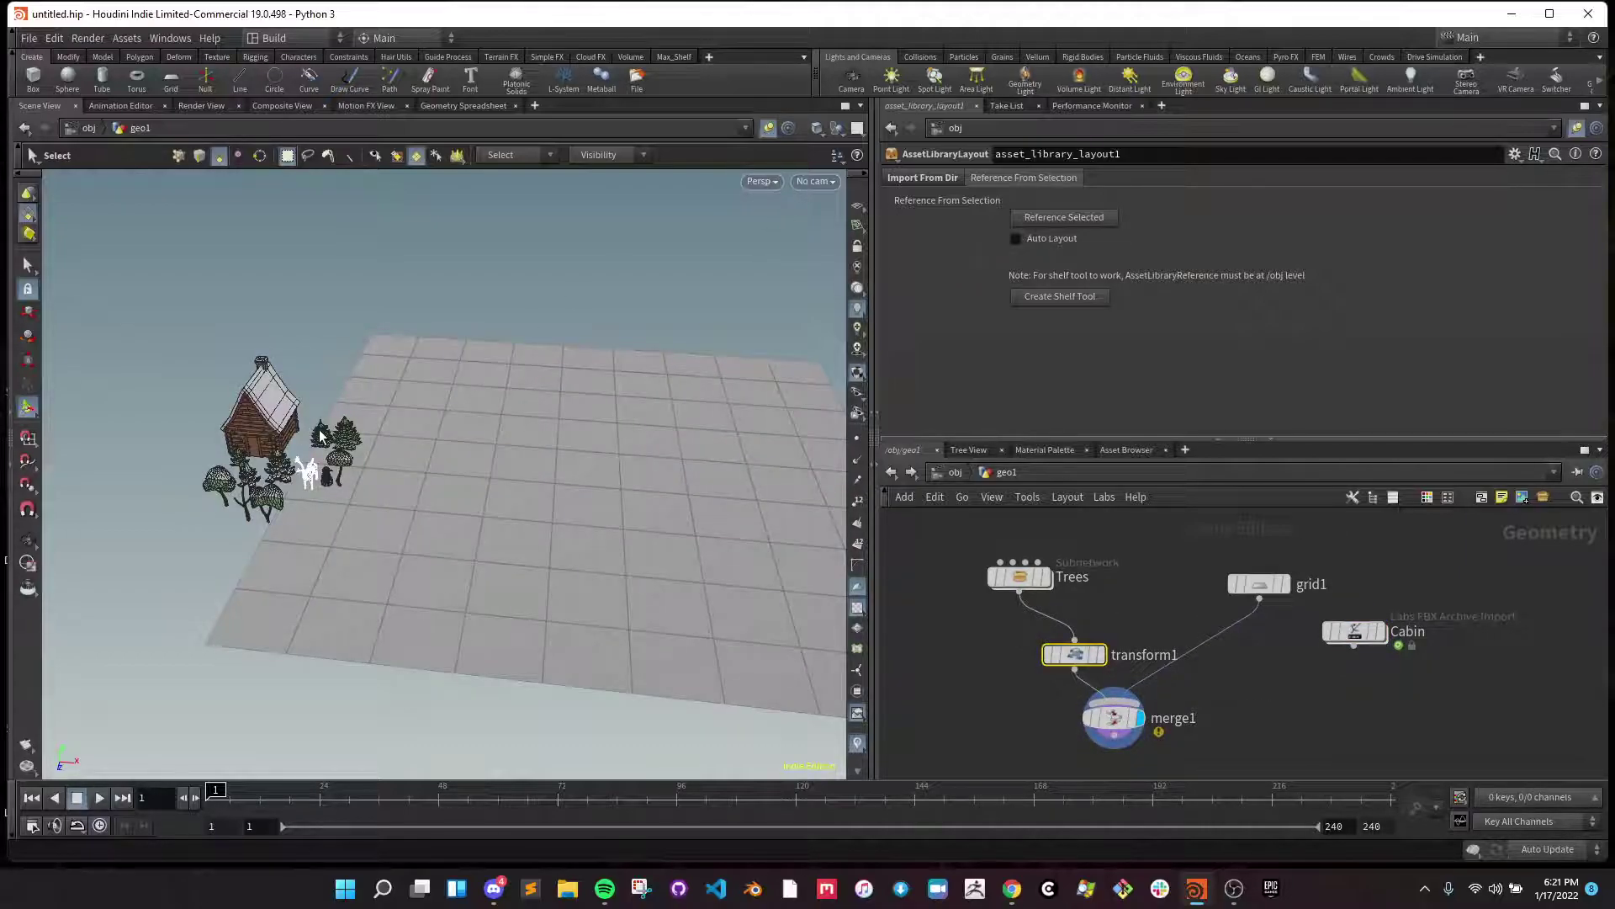
- Reference the selected trees as nodes and pull apart the stacked Tree4, Tree2 and PineTreeTall_Snow nodes
key("9")
left_click(261, 501)
left_click(1033, 219)
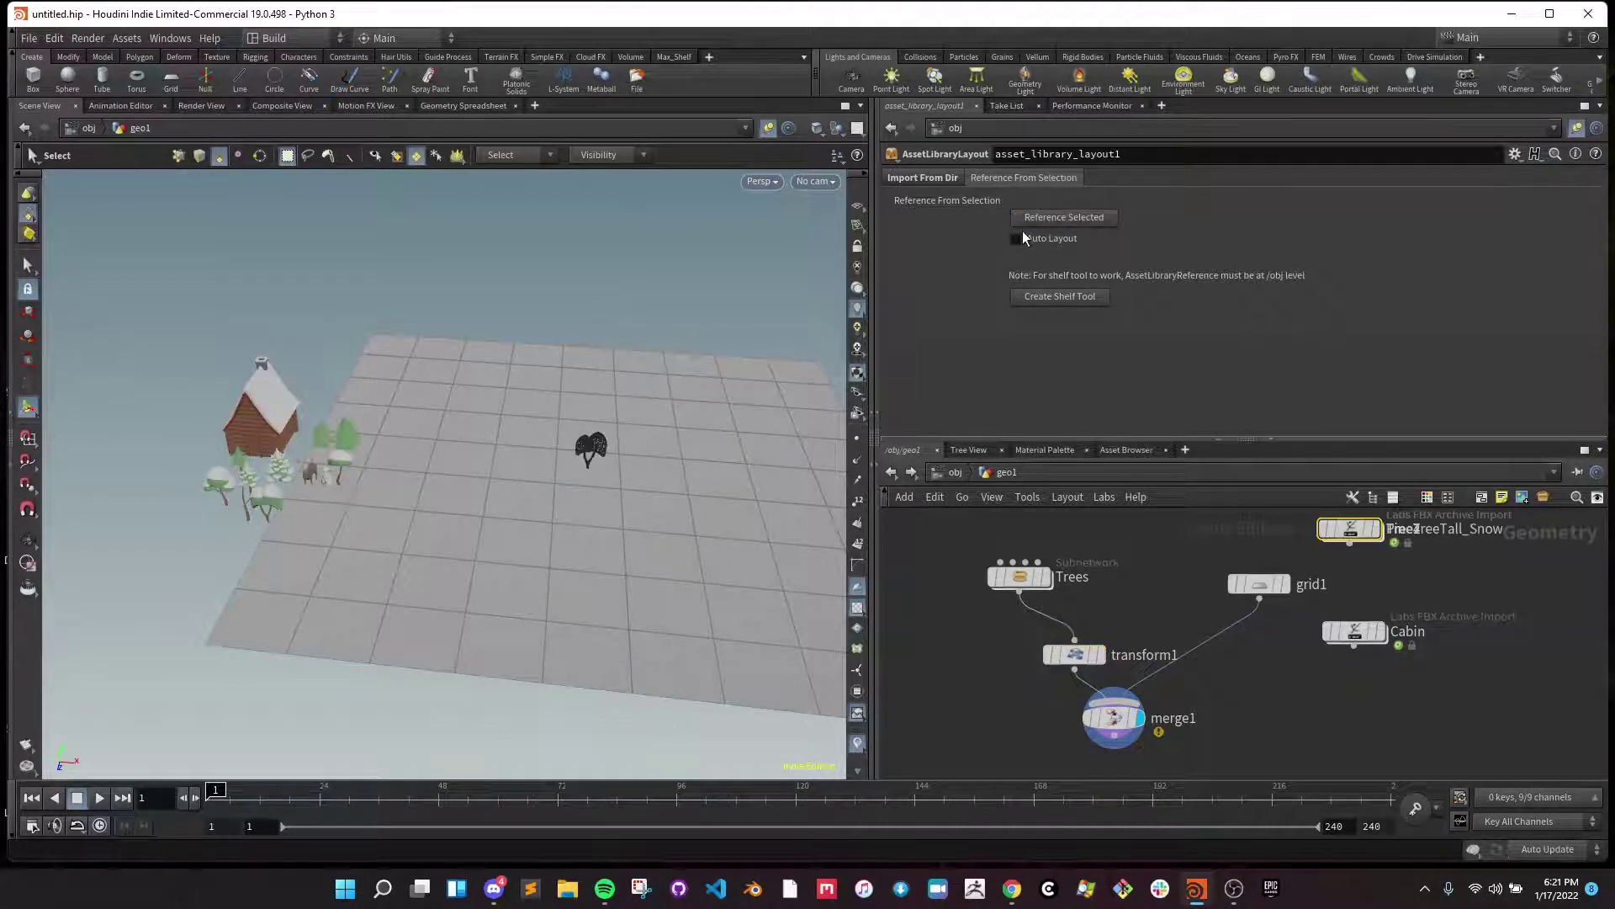
middle_click_drag(1485, 627, 1436, 716)
left_click_drag(1307, 623, 1474, 623)
scroll(1341, 578, "down", 1)
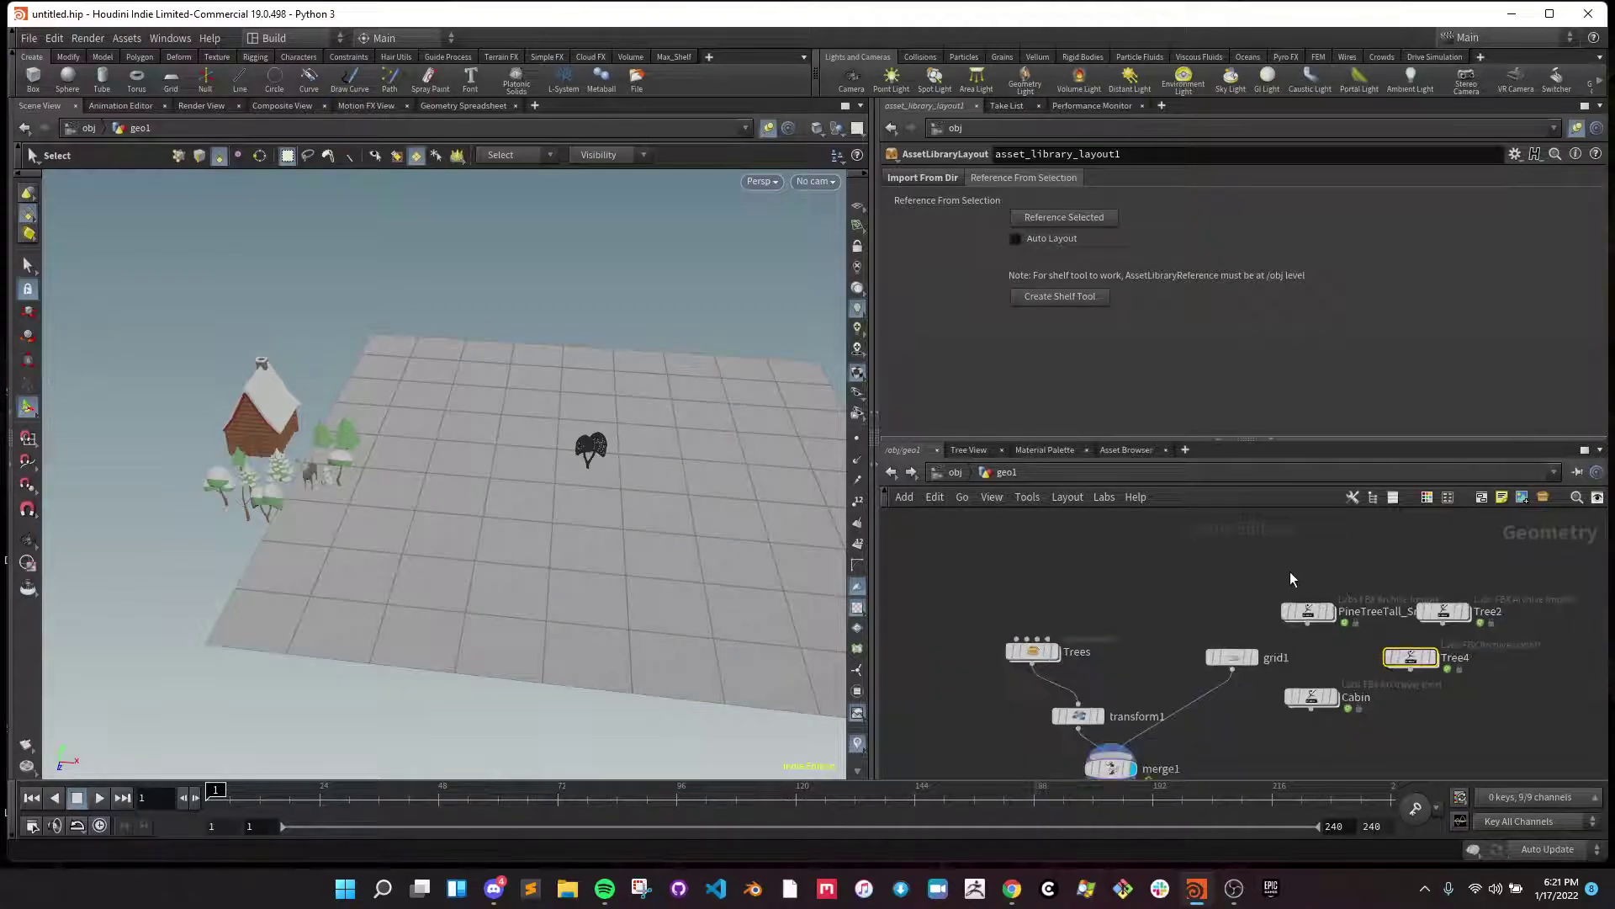
middle_click_drag(1290, 574, 1224, 545)
- Turn on Auto Layout and reference Cabin, ChristmasTree and PineTree from the Trees node
left_click(1016, 240)
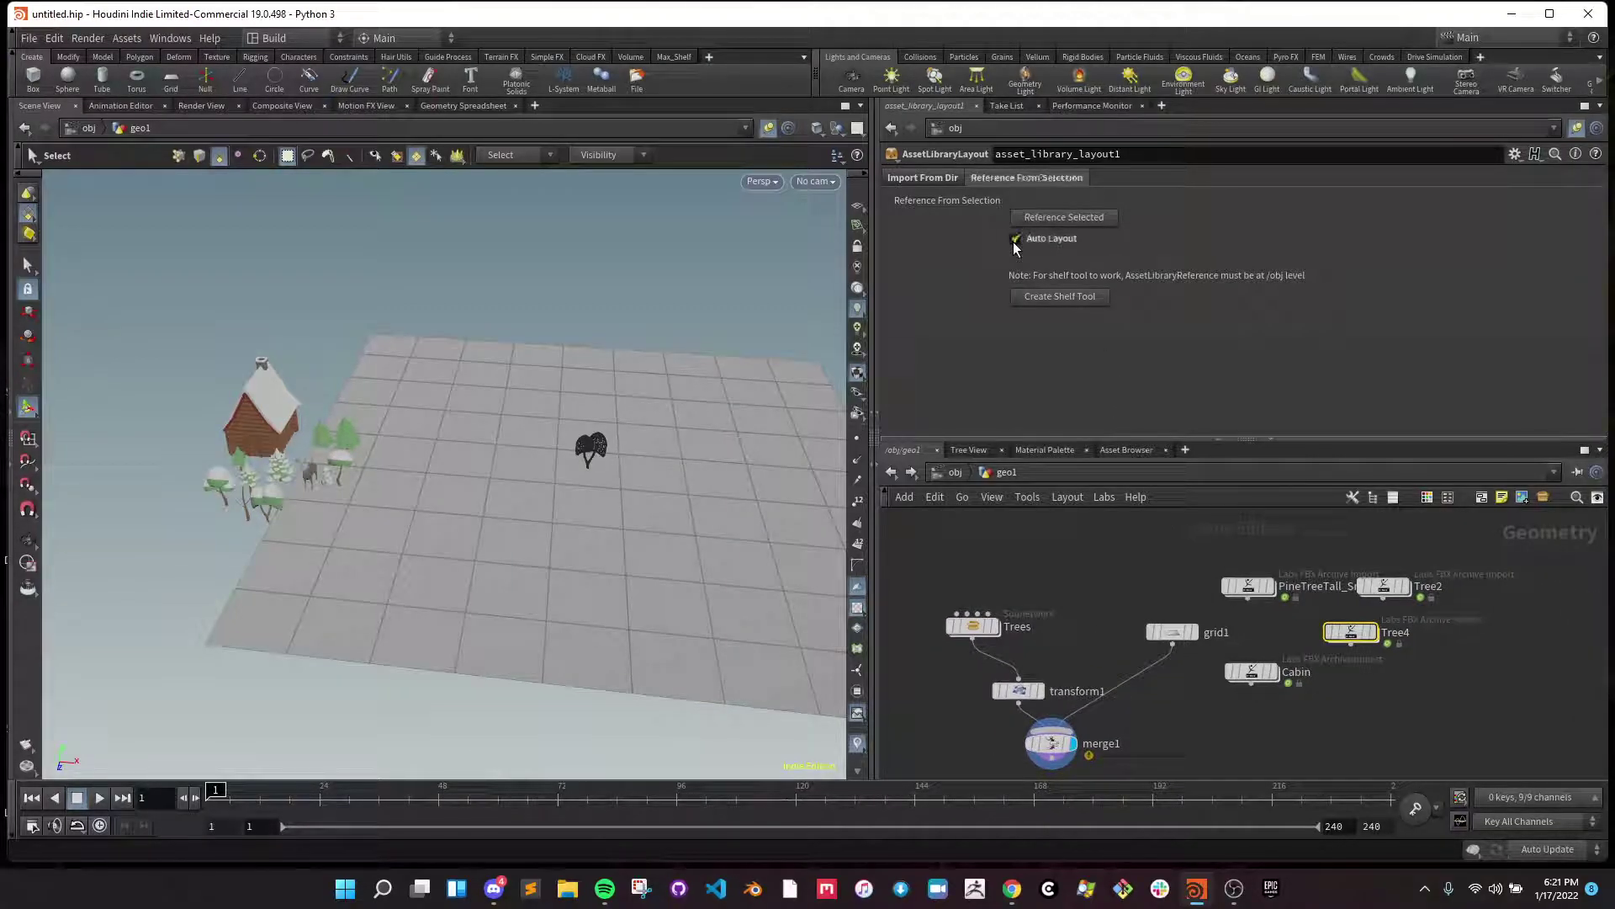
left_click(973, 626)
key("9")
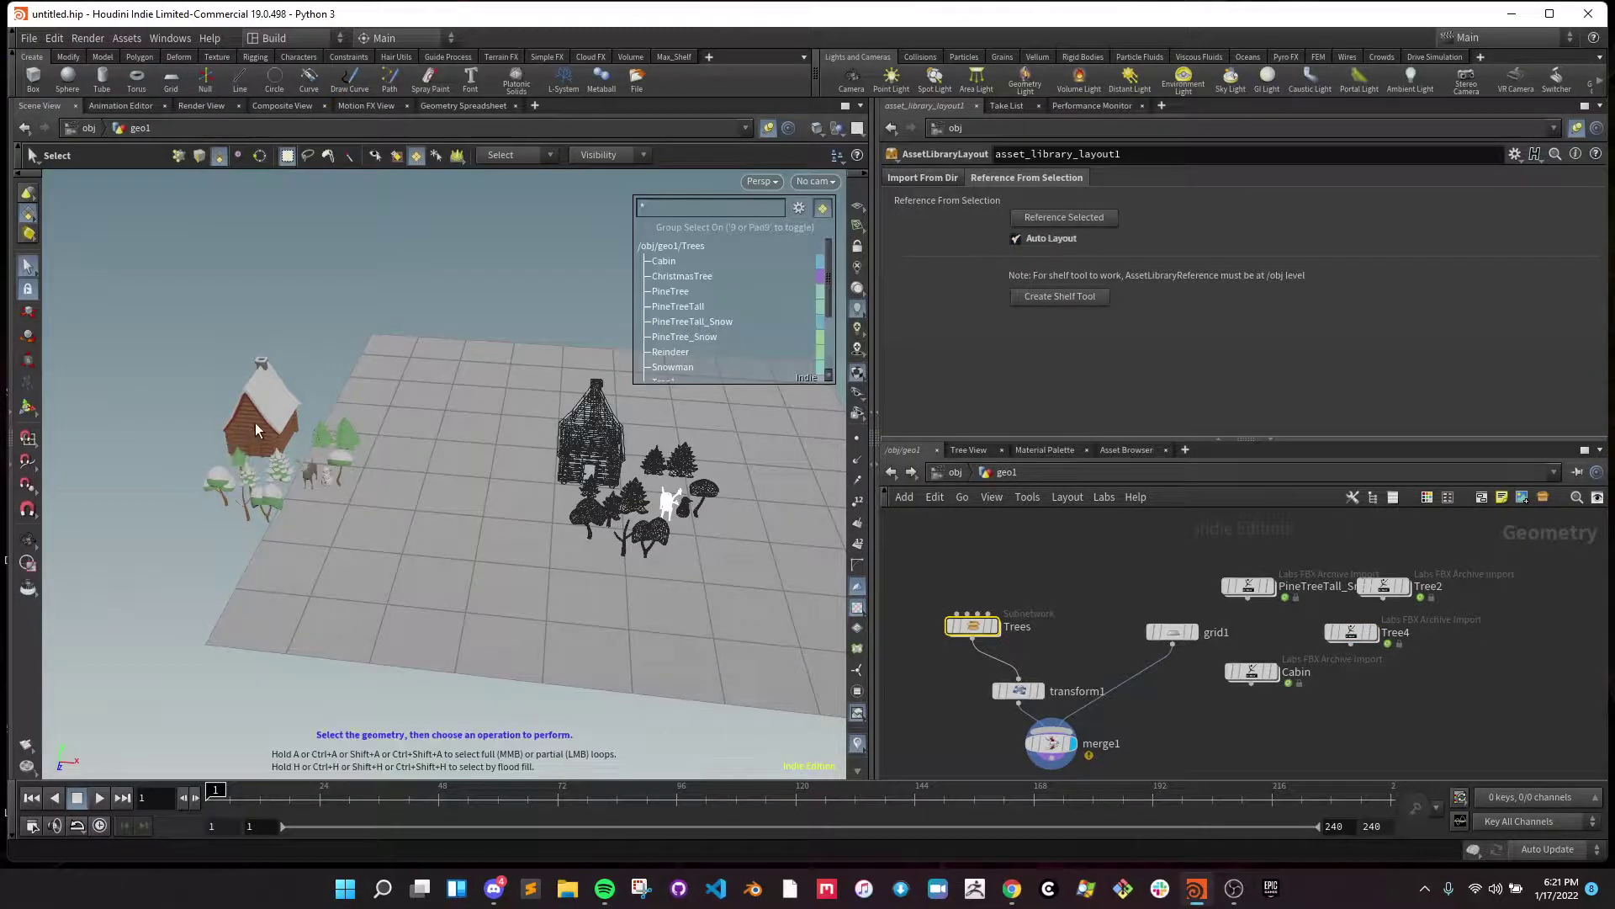
key("Escape")
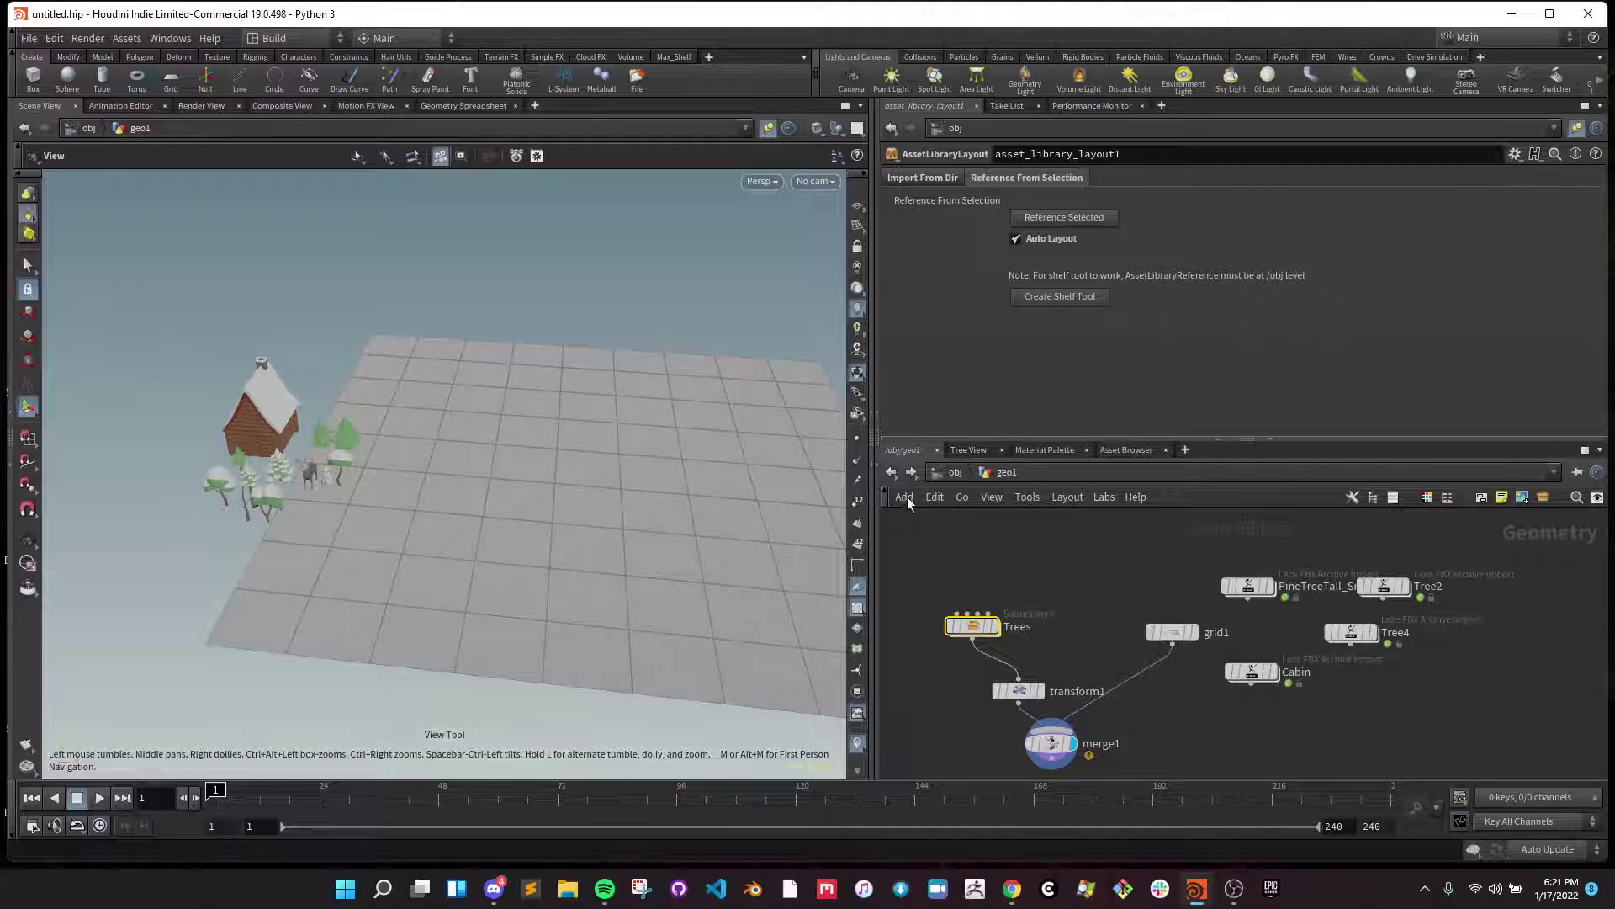
key("s")
left_click(599, 446)
left_click(656, 462, "shift")
left_click(683, 463, "shift")
left_click(1065, 217)
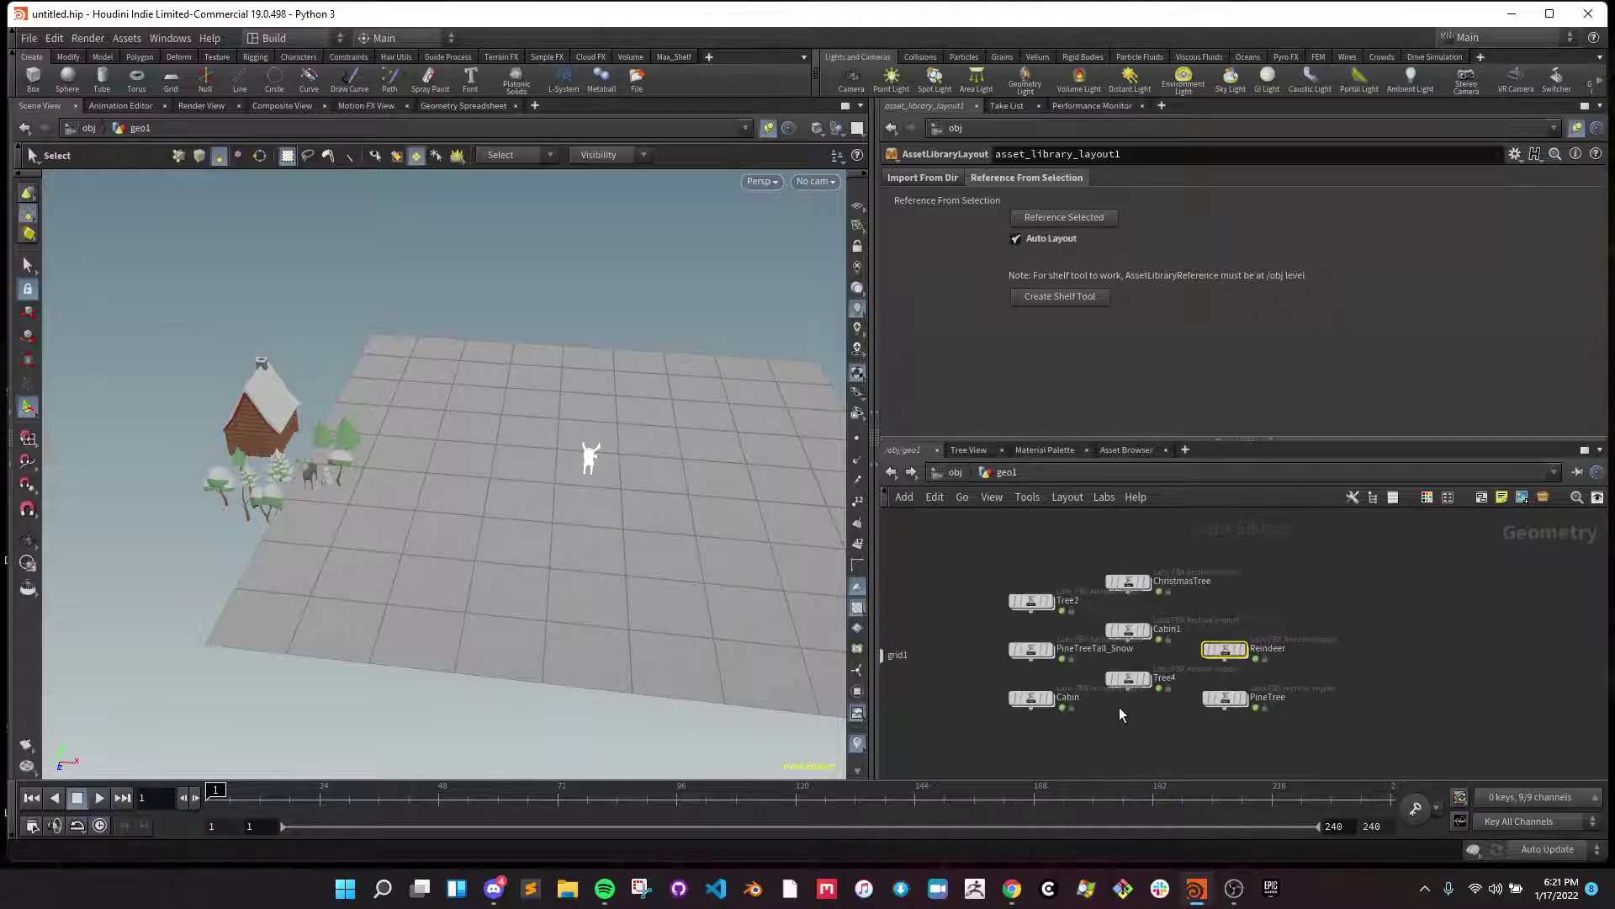
- Box-select the eight referenced asset nodes and delete them
middle_click_drag(977, 638, 1074, 620)
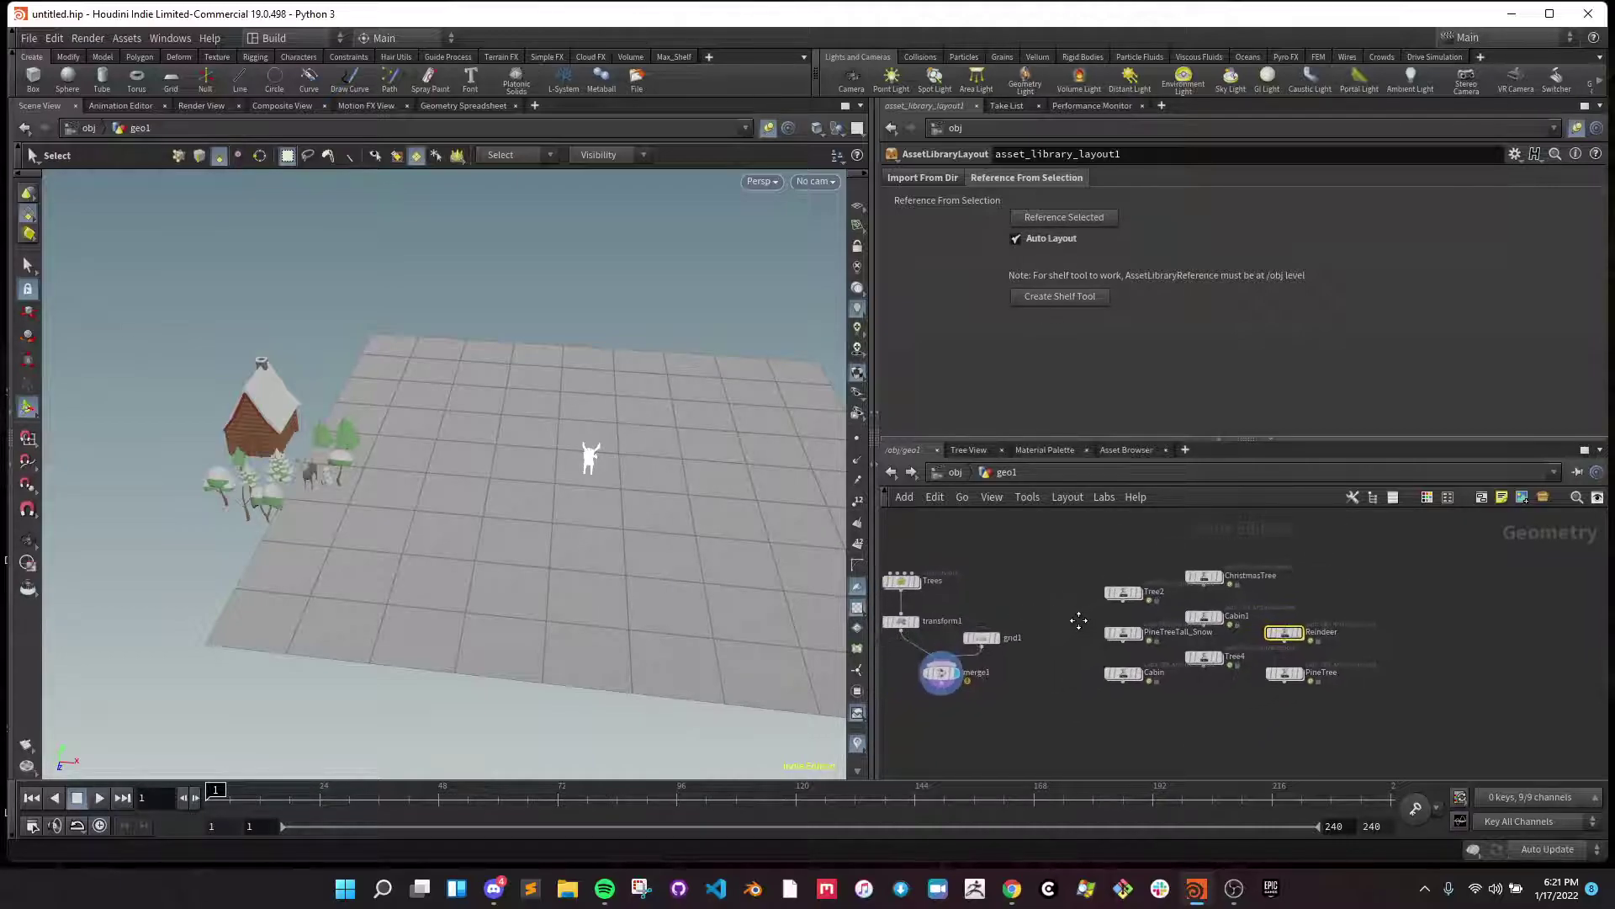
left_click_drag(1100, 548, 1317, 705)
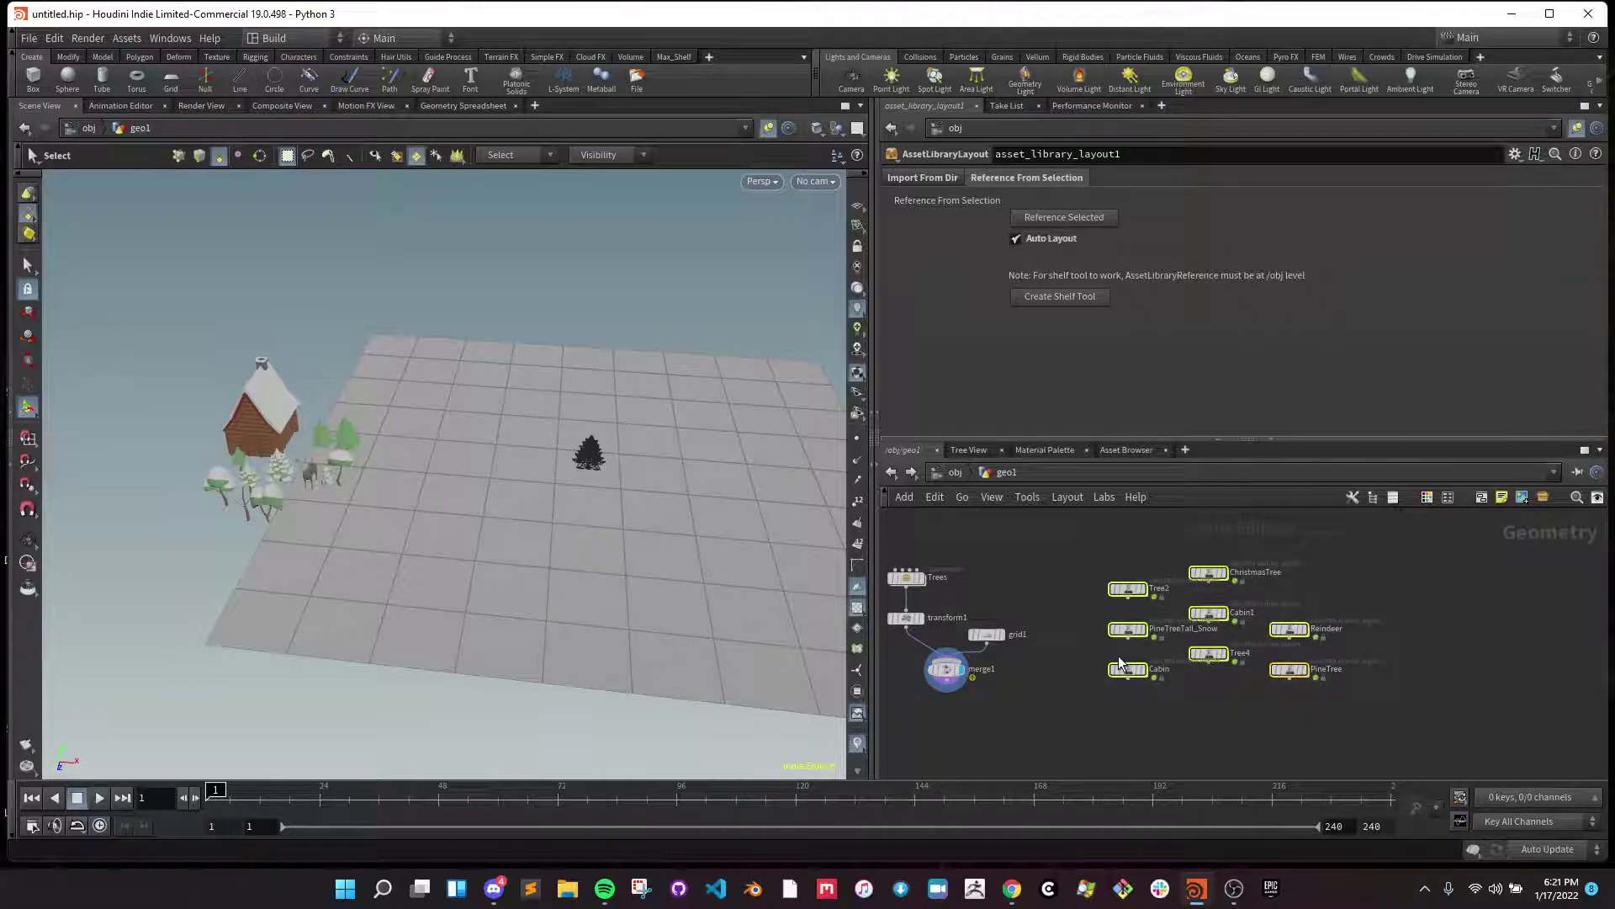
key("Delete")
middle_click_drag(1096, 641, 1201, 671)
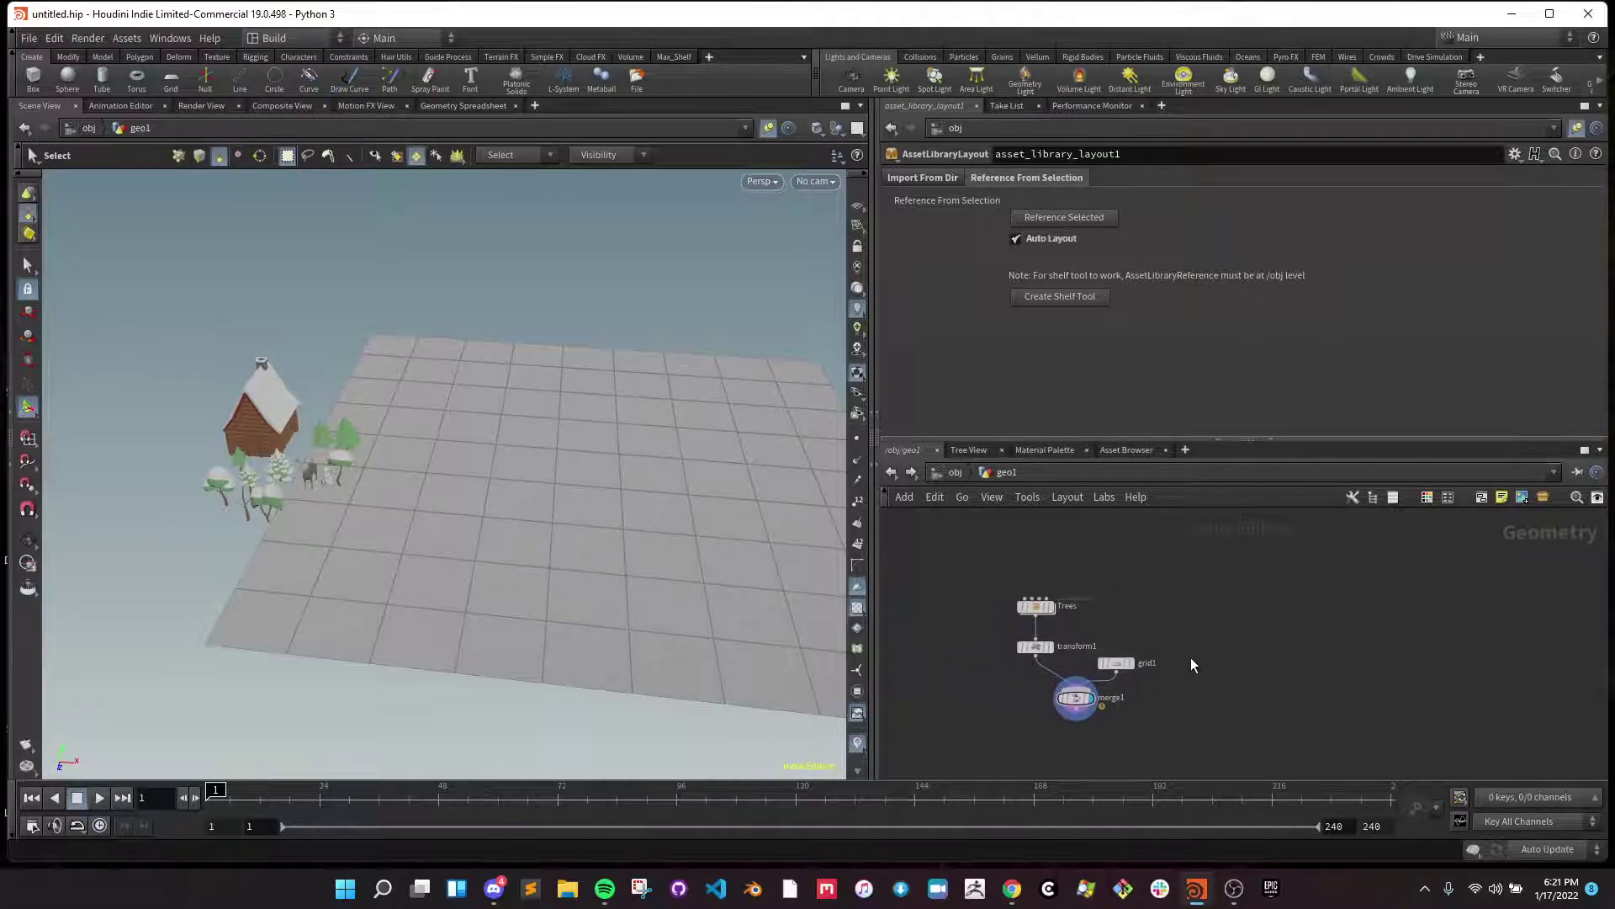
- From merge1, reference PineTree_Snow, Tree2 and PineTreeTall_Snow as auto-laid-out import nodes
left_click(1076, 697)
left_click(1064, 217)
left_click(278, 465)
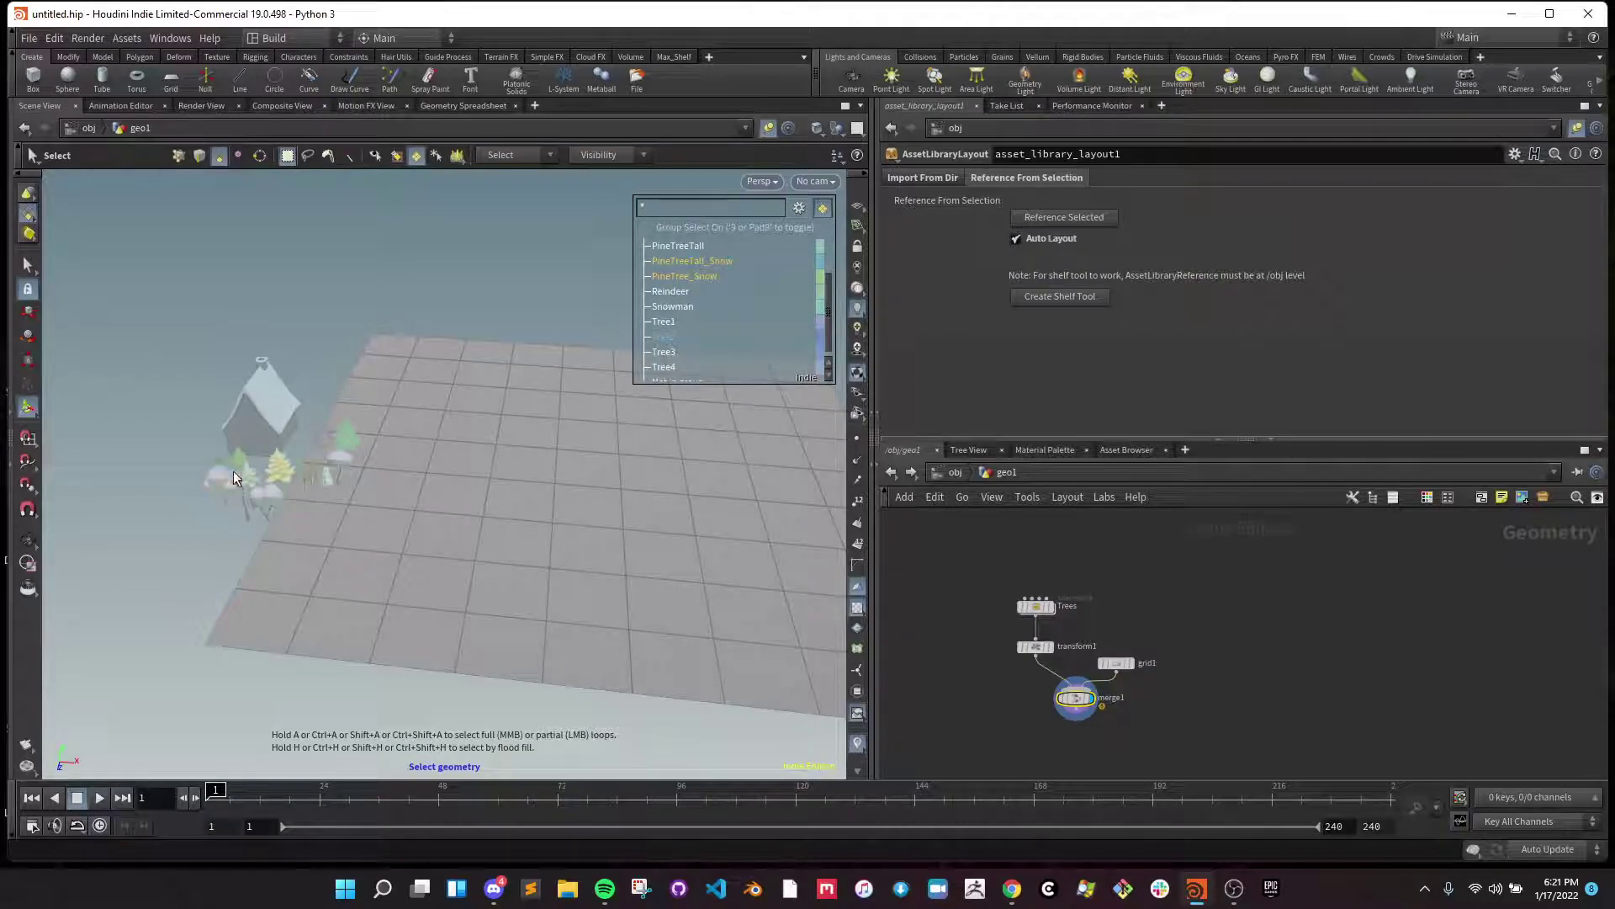
key("Return")
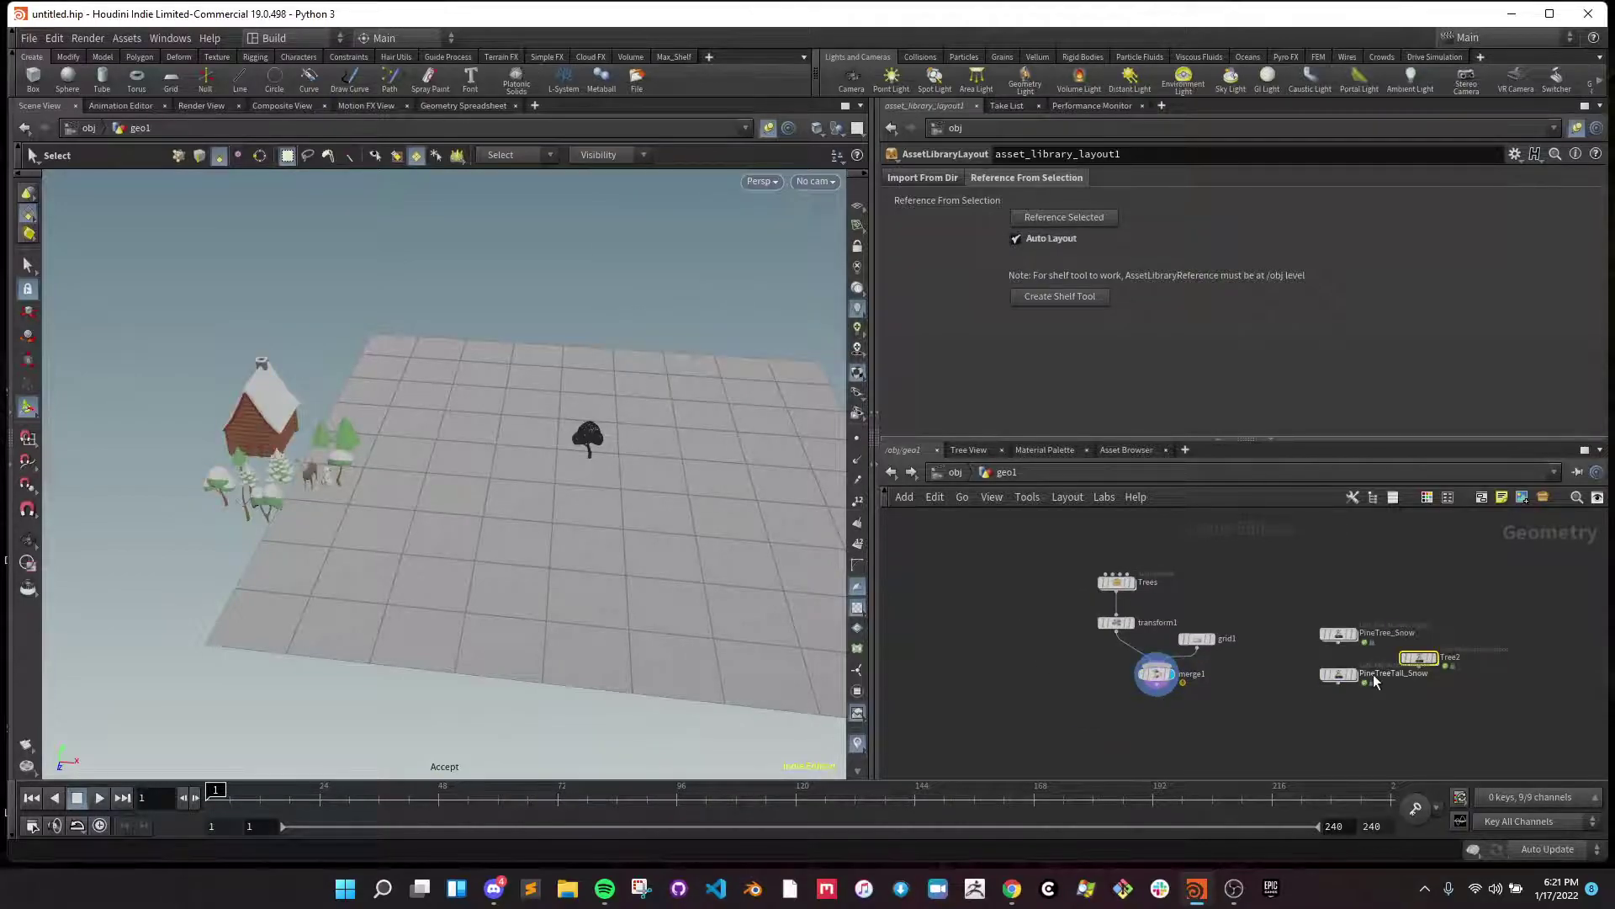
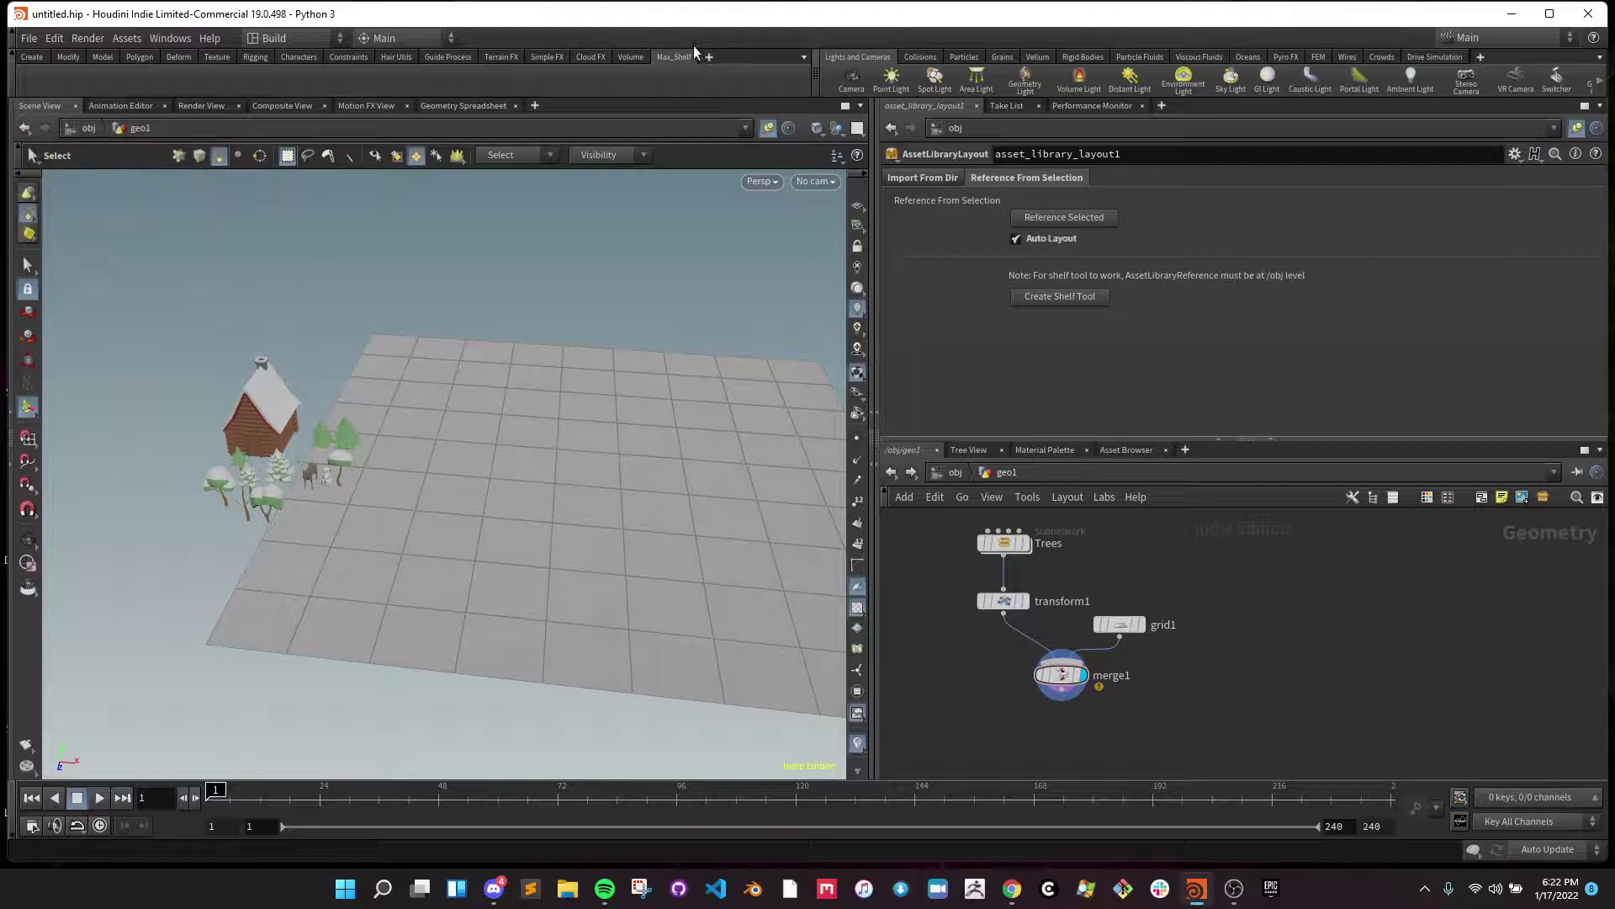
- Delete the Max_Shelf tab and start a new shelf
left_click(698, 144)
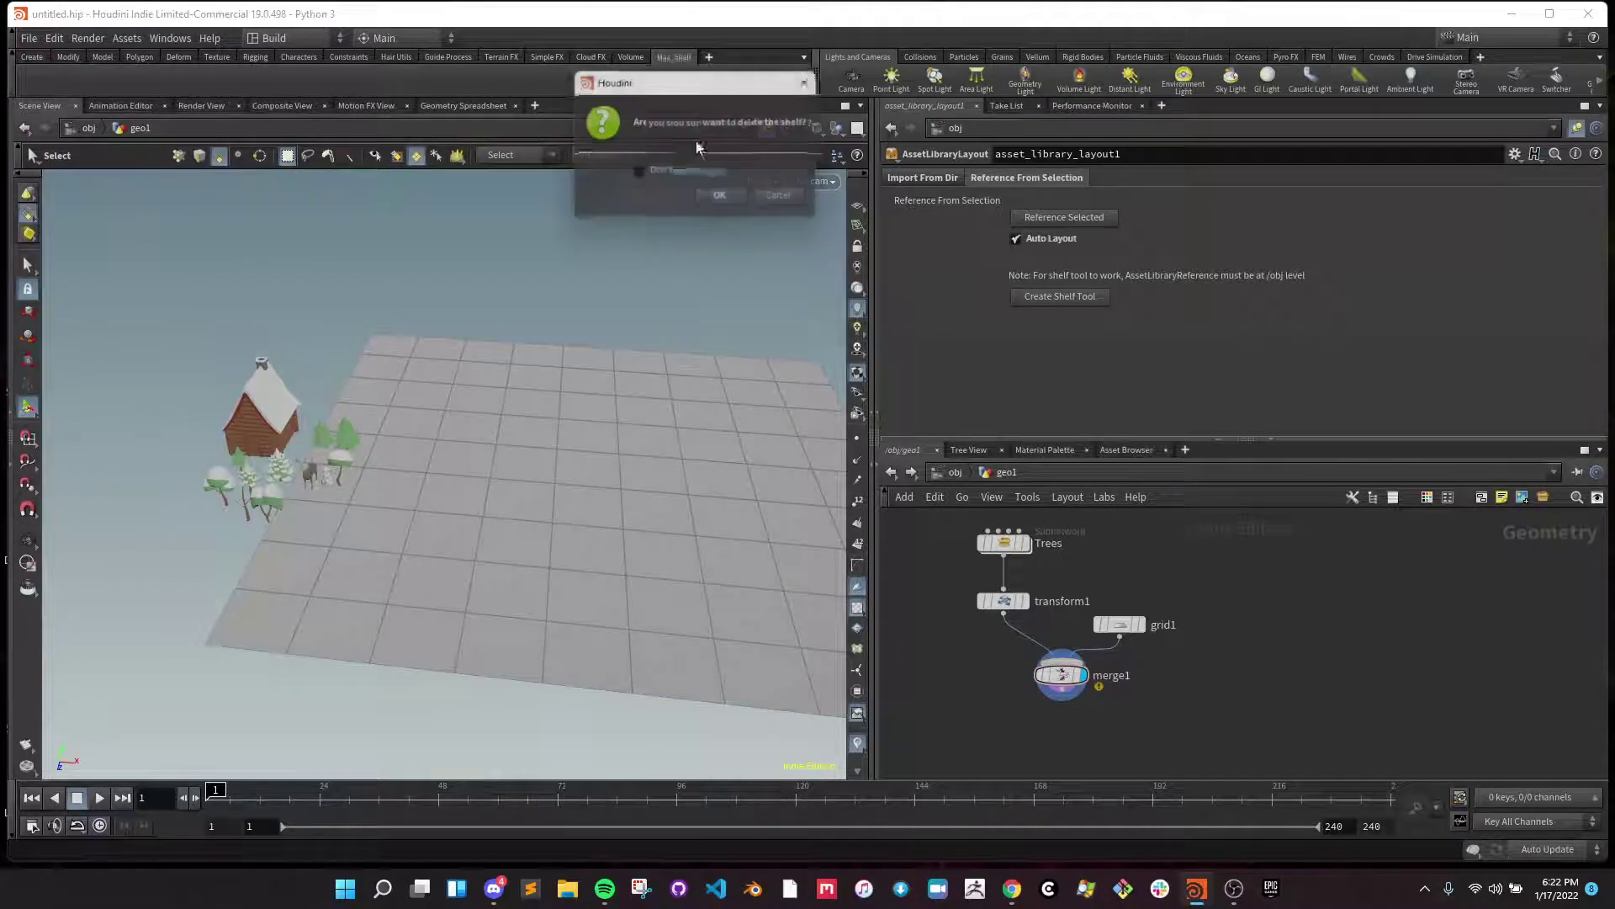
left_click(715, 199)
left_click(663, 57)
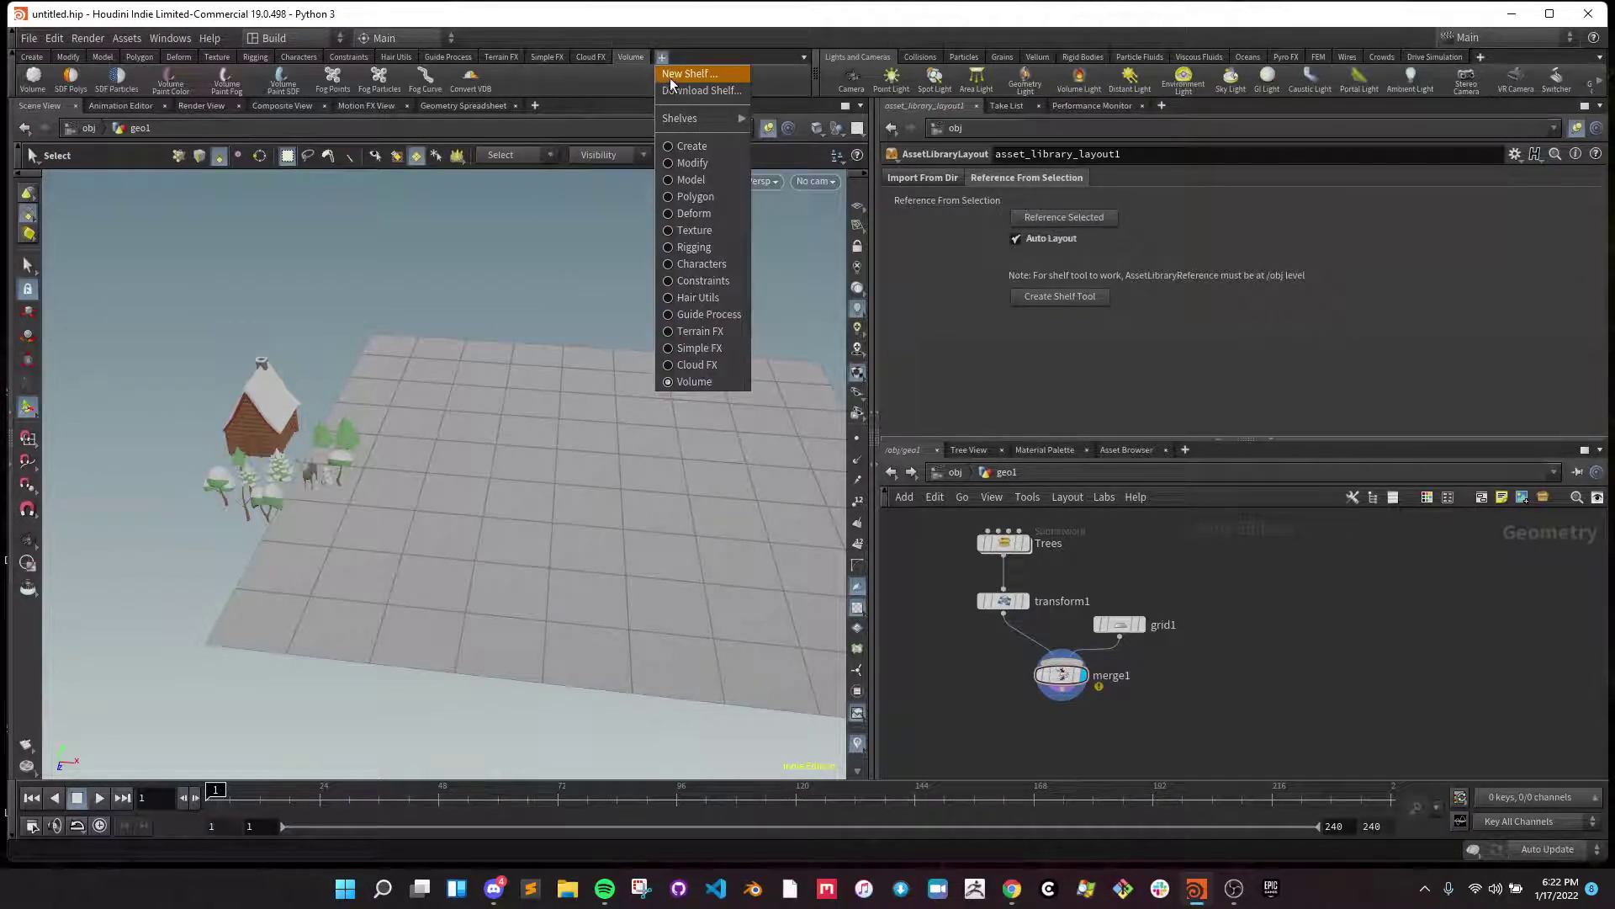
left_click(670, 74)
- Give the new shelf the name and label 'My Custom Shelf' and accept it
key("Tab")
type("Max_Shelf")
key("Tab")
type("My Custom Shelf")
key("ctrl+a")
key("ctrl+c")
key("shift+Tab")
key("ctrl+v")
left_click(729, 329)
left_click(793, 325)
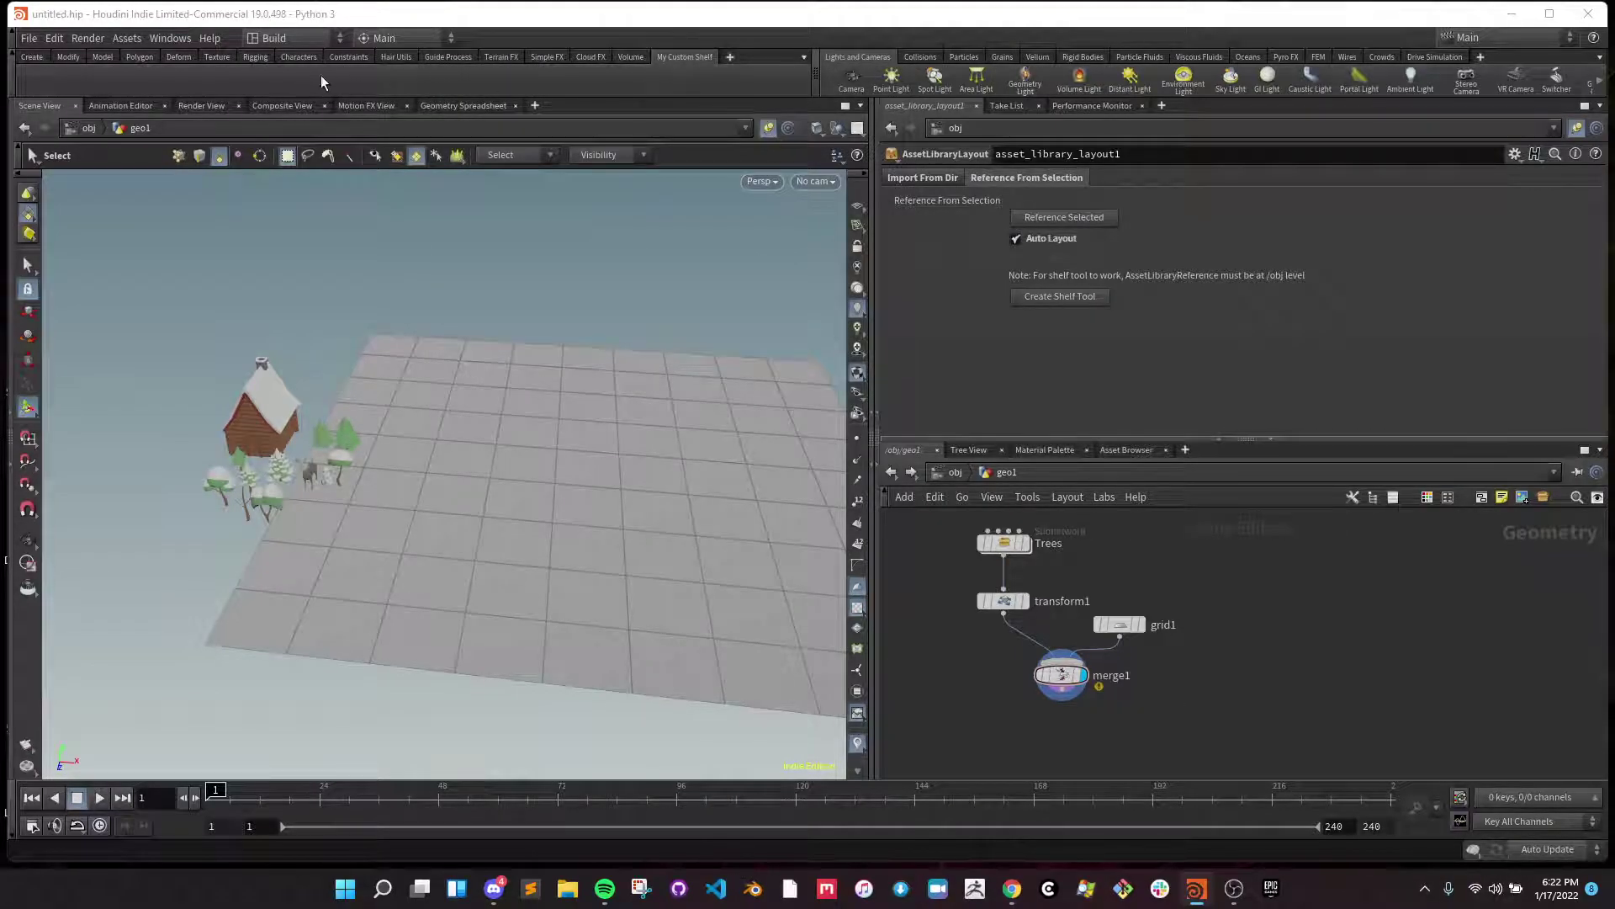
left_click(1063, 296)
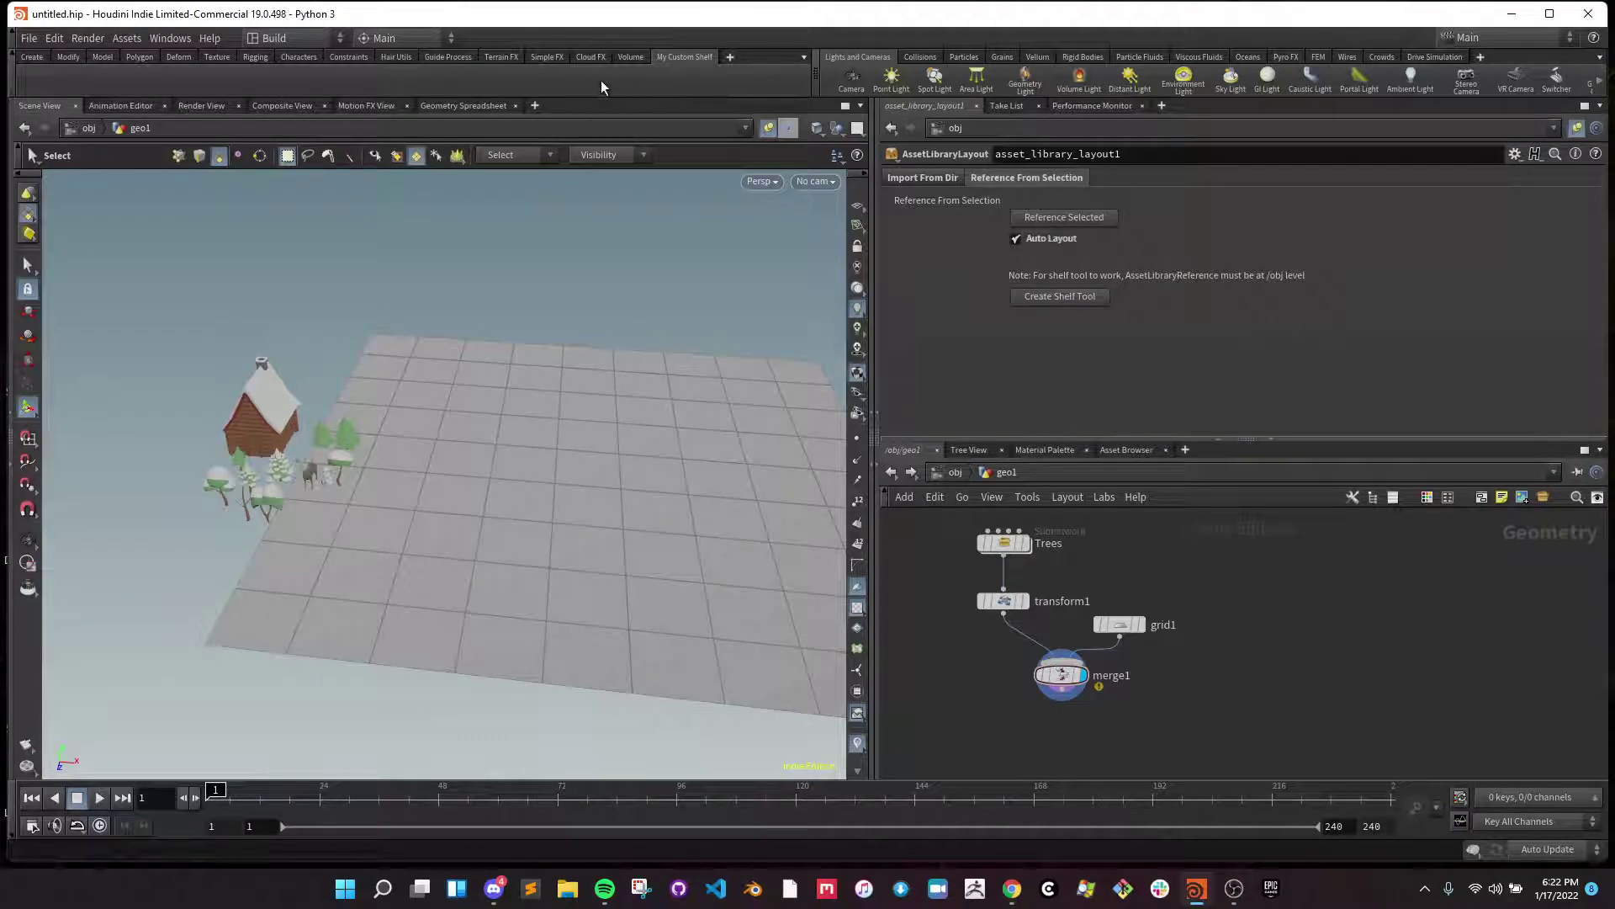
- Tick 0_Reference Selected in My Custom Shelf's Edit Shelf Tab tool list and accept
right_click(555, 84)
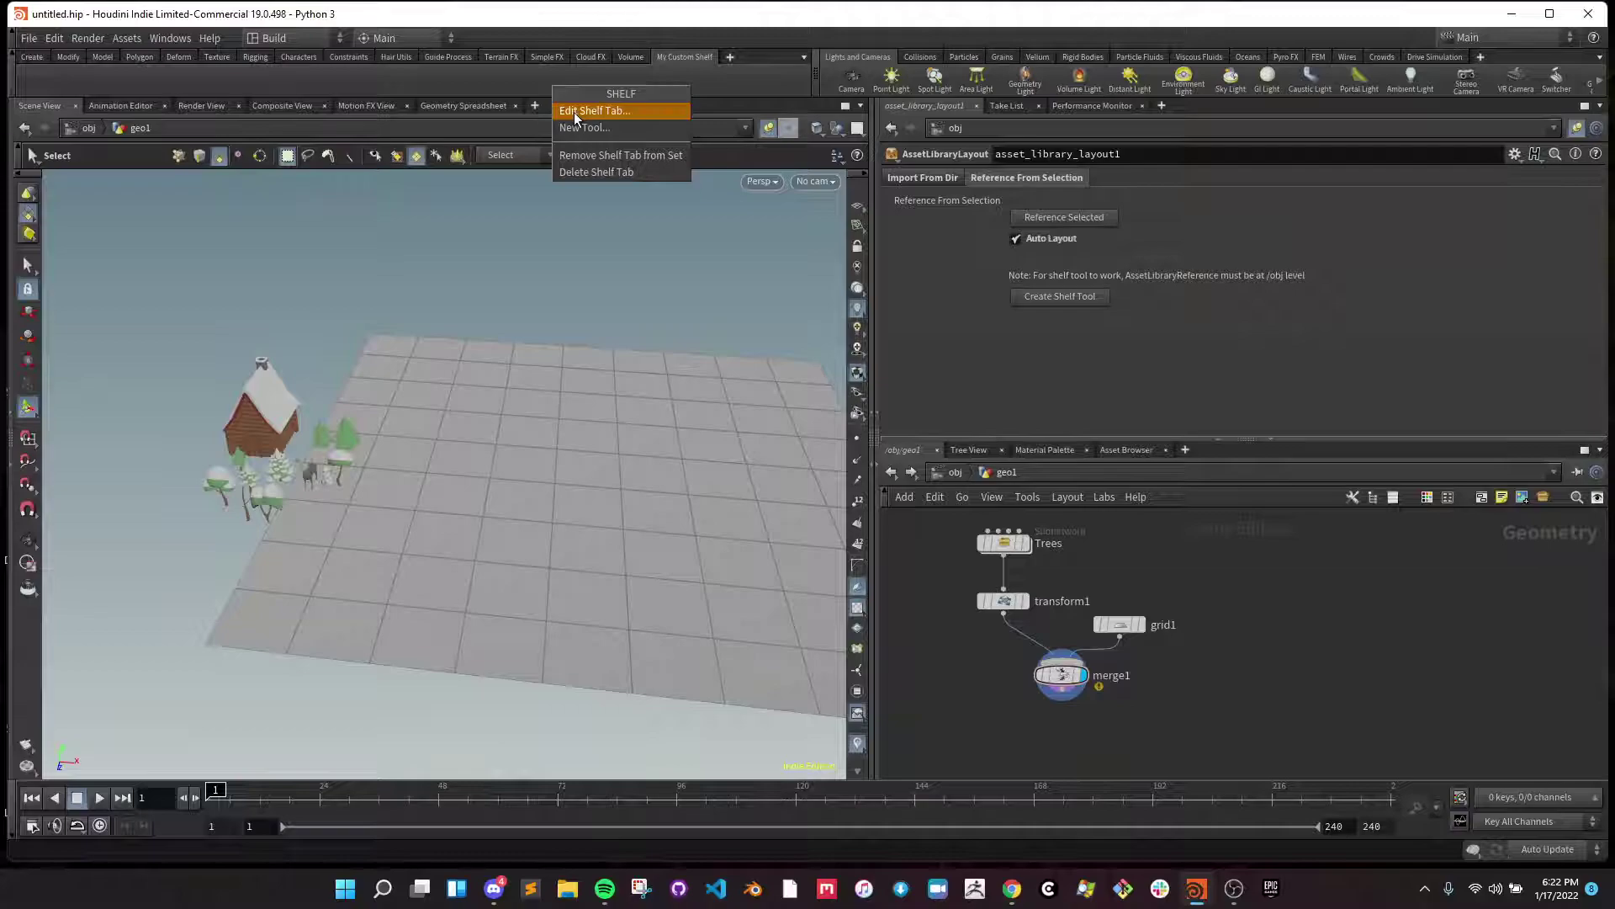
left_click(574, 113)
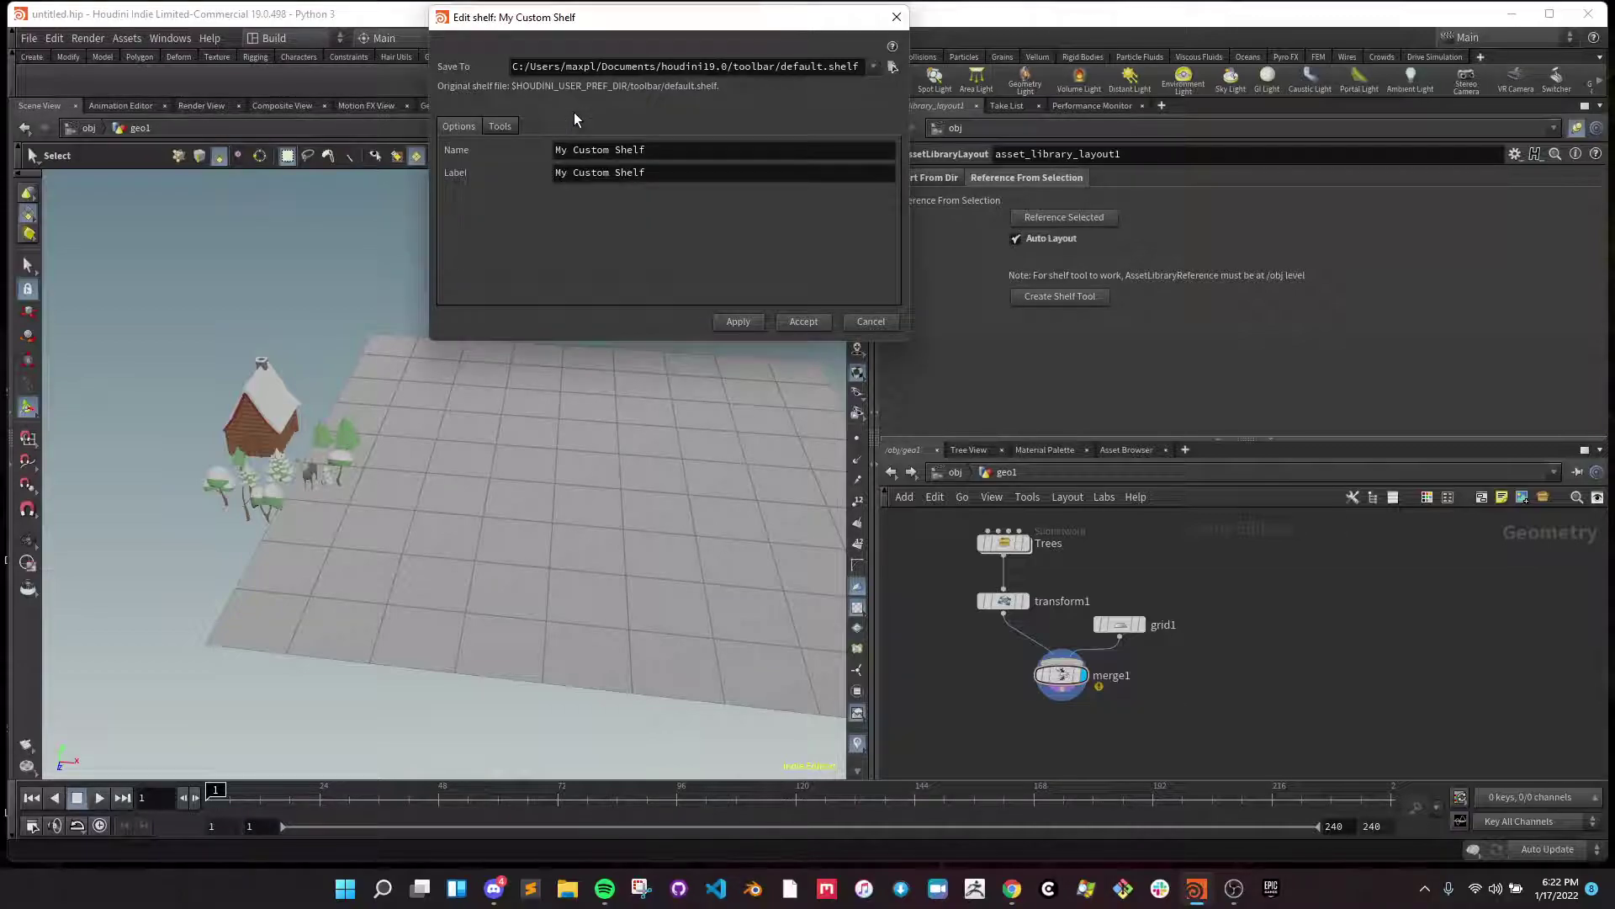
left_click(505, 120)
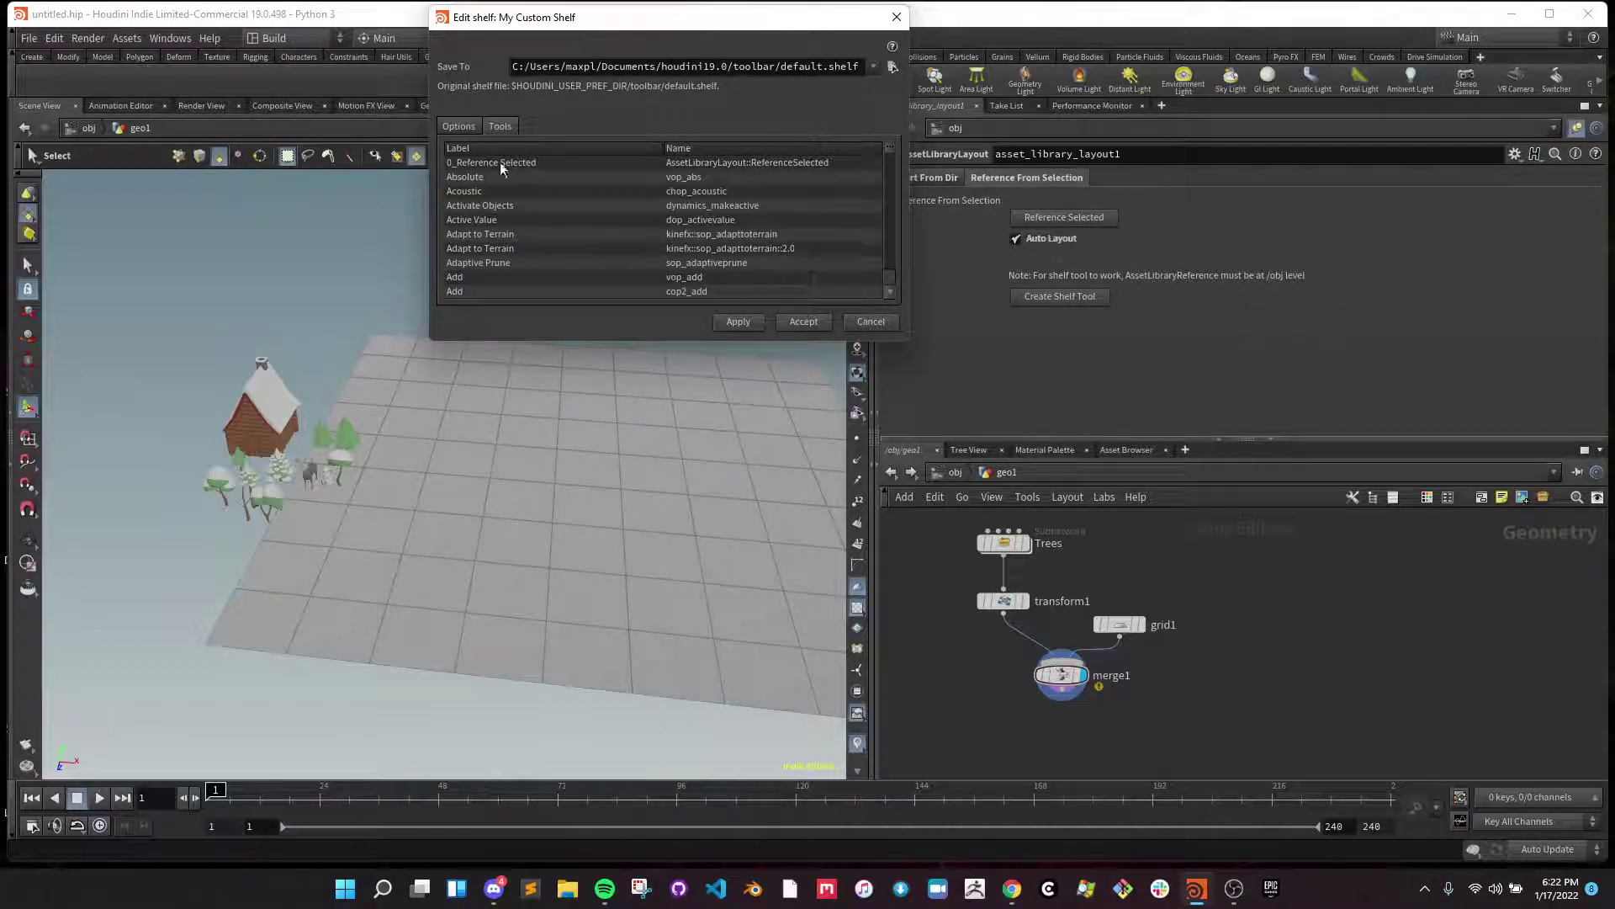
left_click(605, 163)
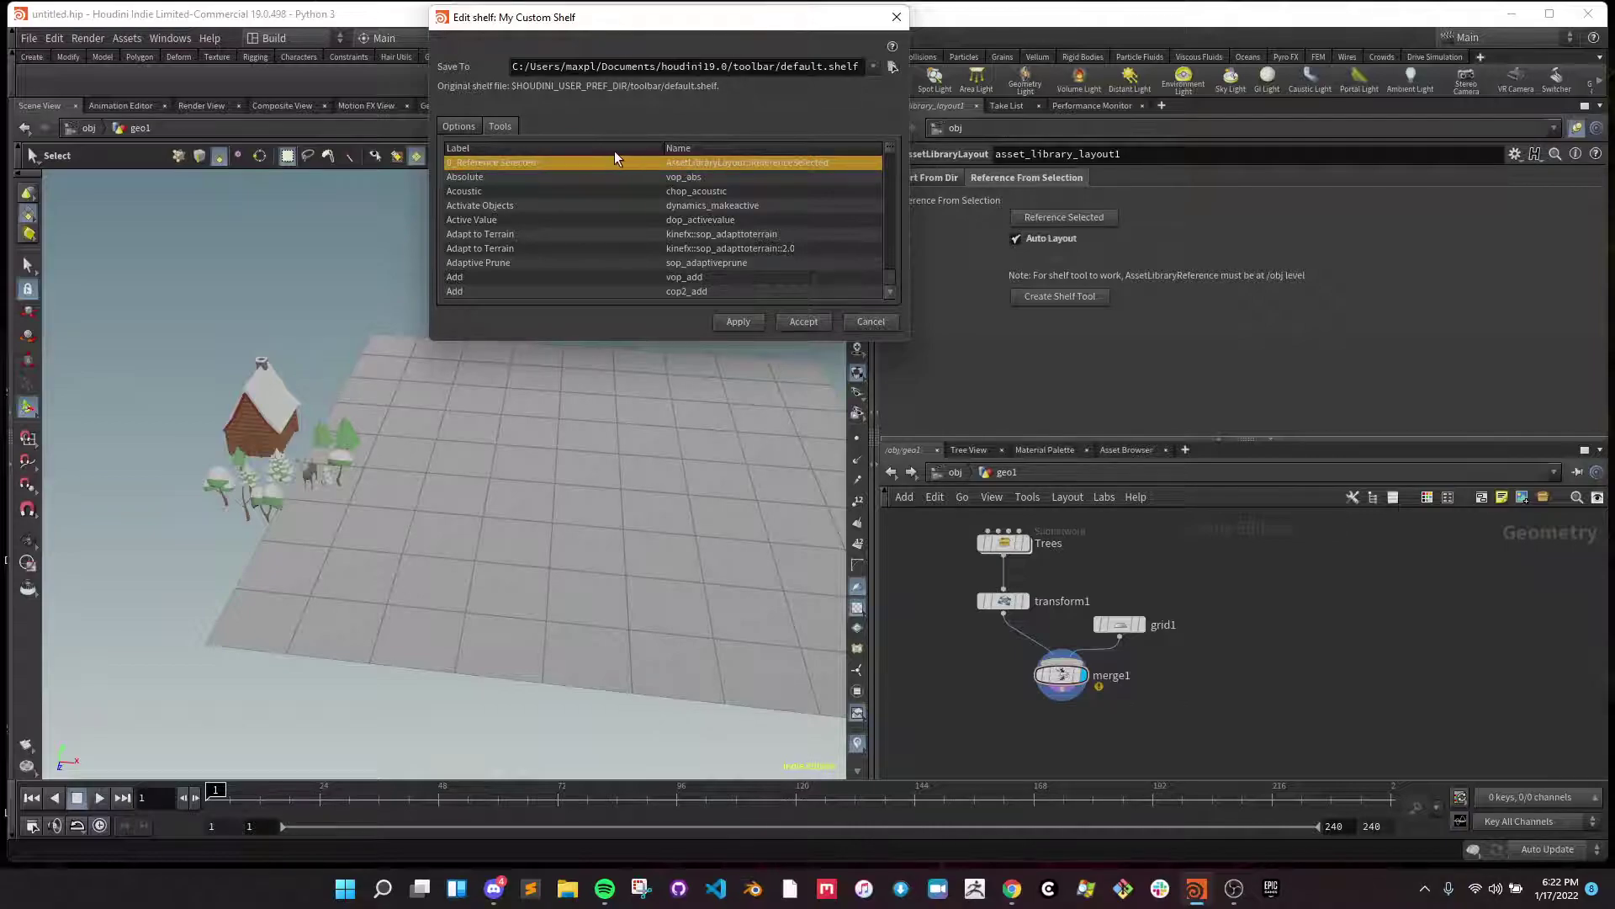
left_click(471, 207)
left_click(477, 206)
left_click(471, 162)
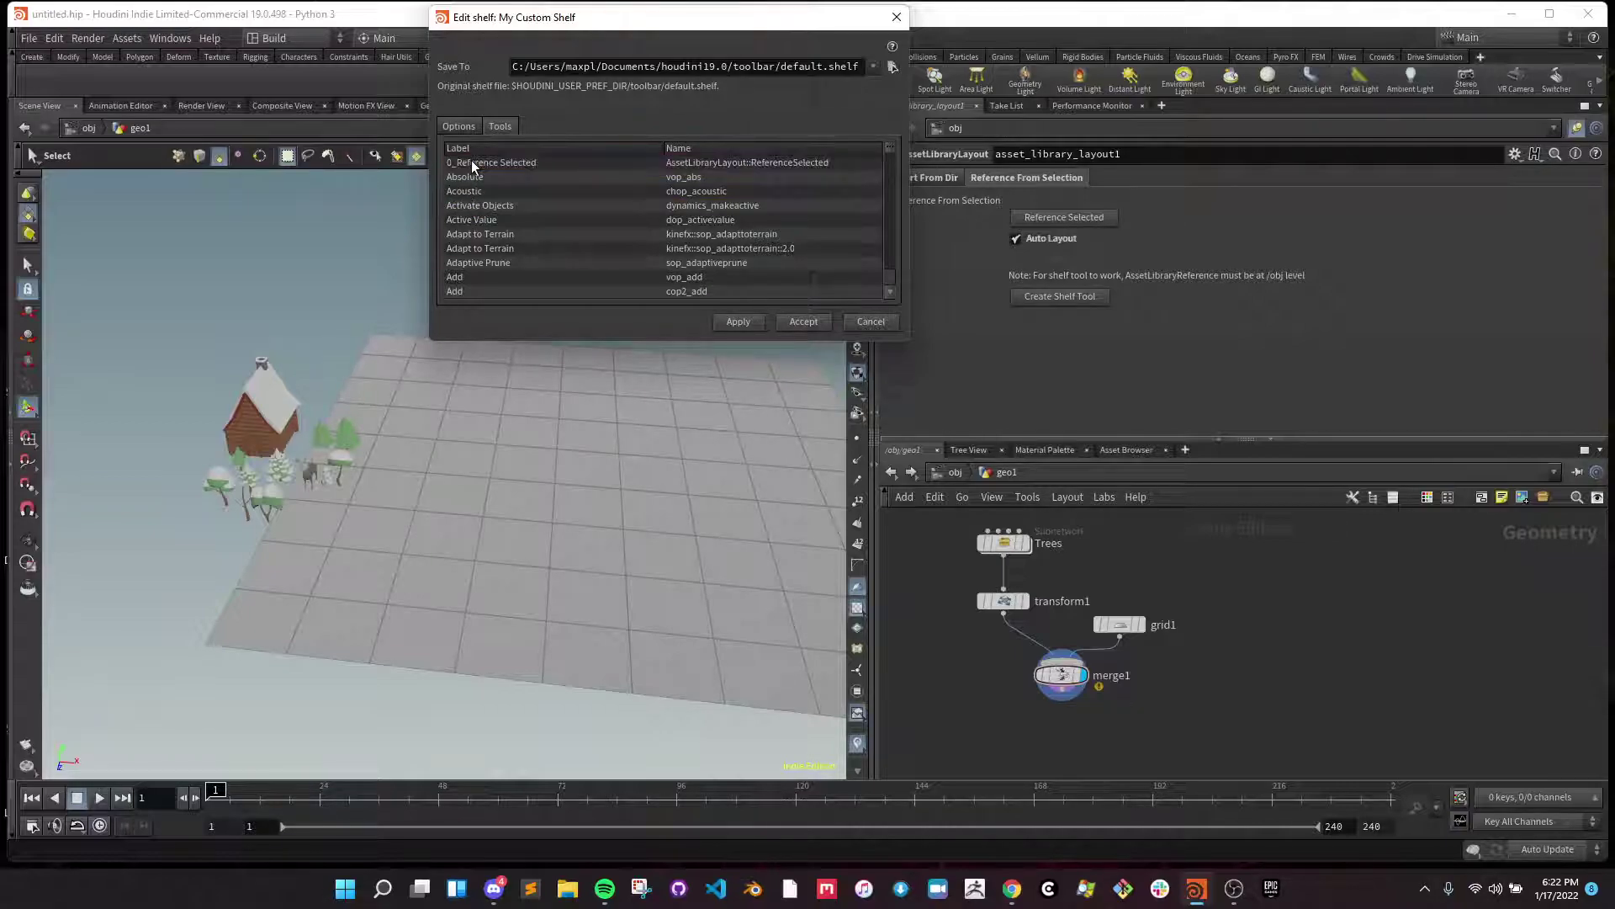
mouse_move(888, 148)
left_mouse_down()
mouse_move(877, 250)
mouse_move(880, 136)
left_mouse_up()
left_click(460, 162)
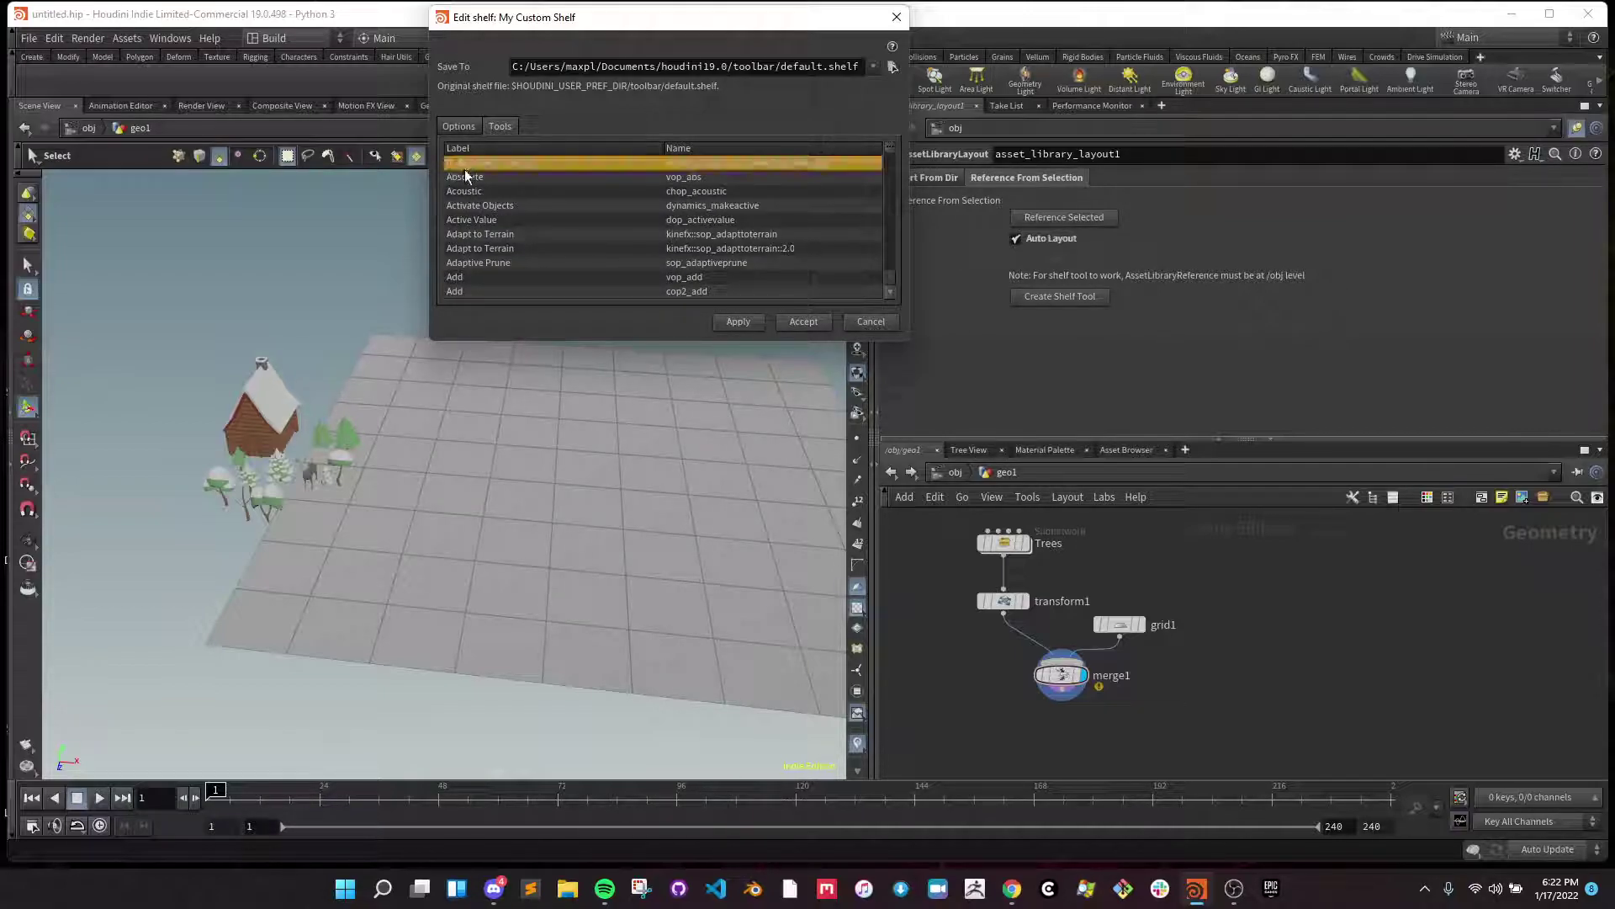
left_click(452, 165)
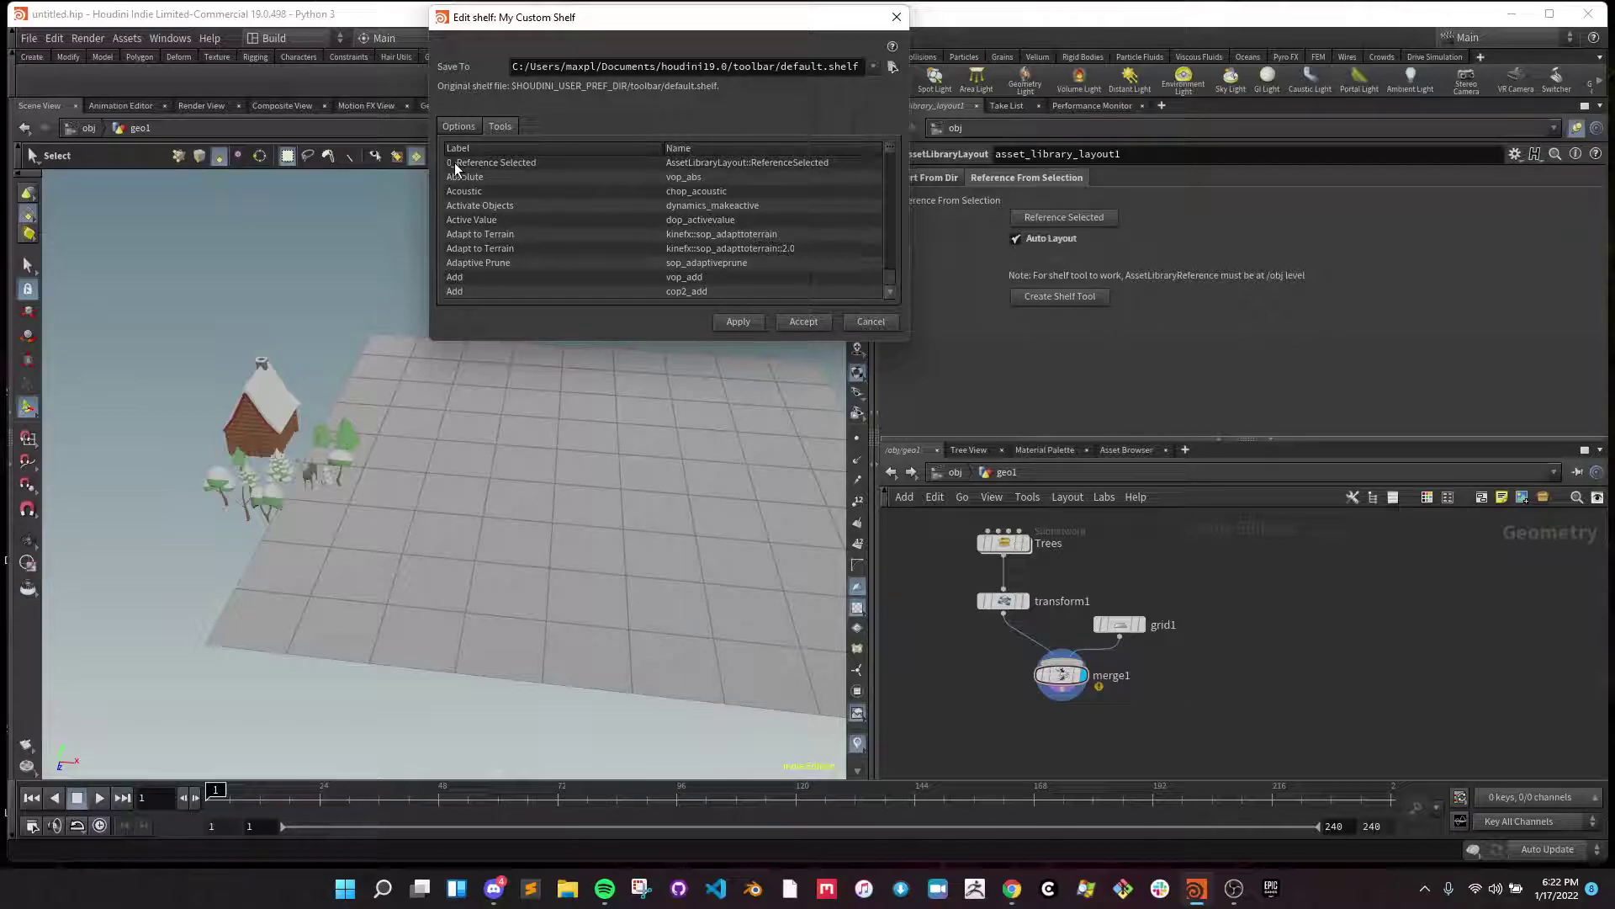
left_click(454, 163)
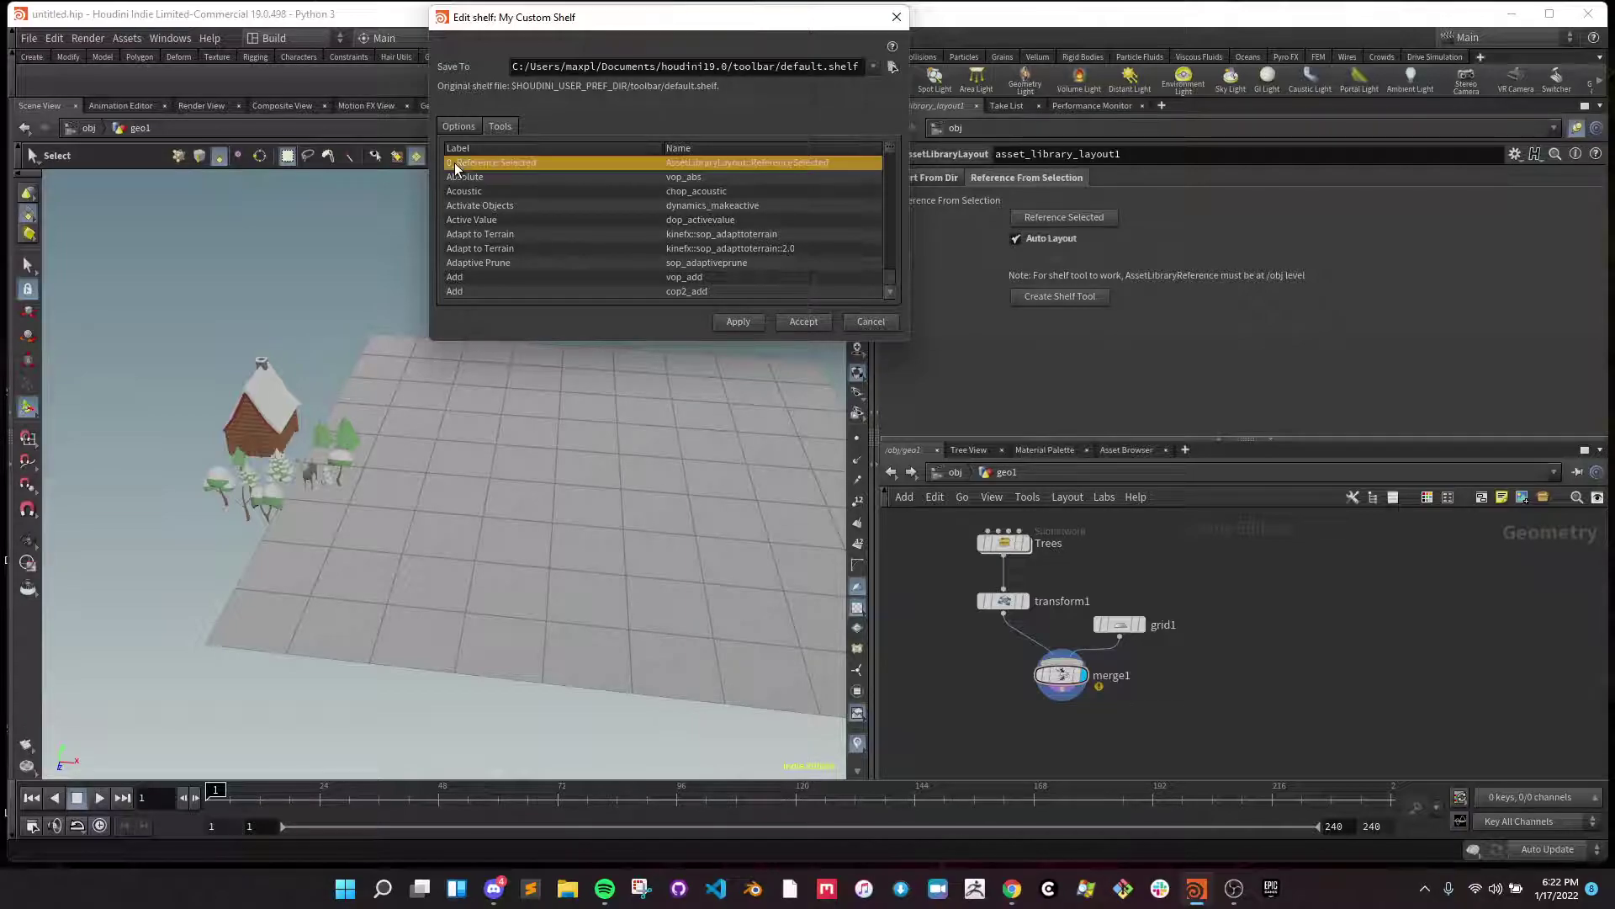
left_click(802, 322)
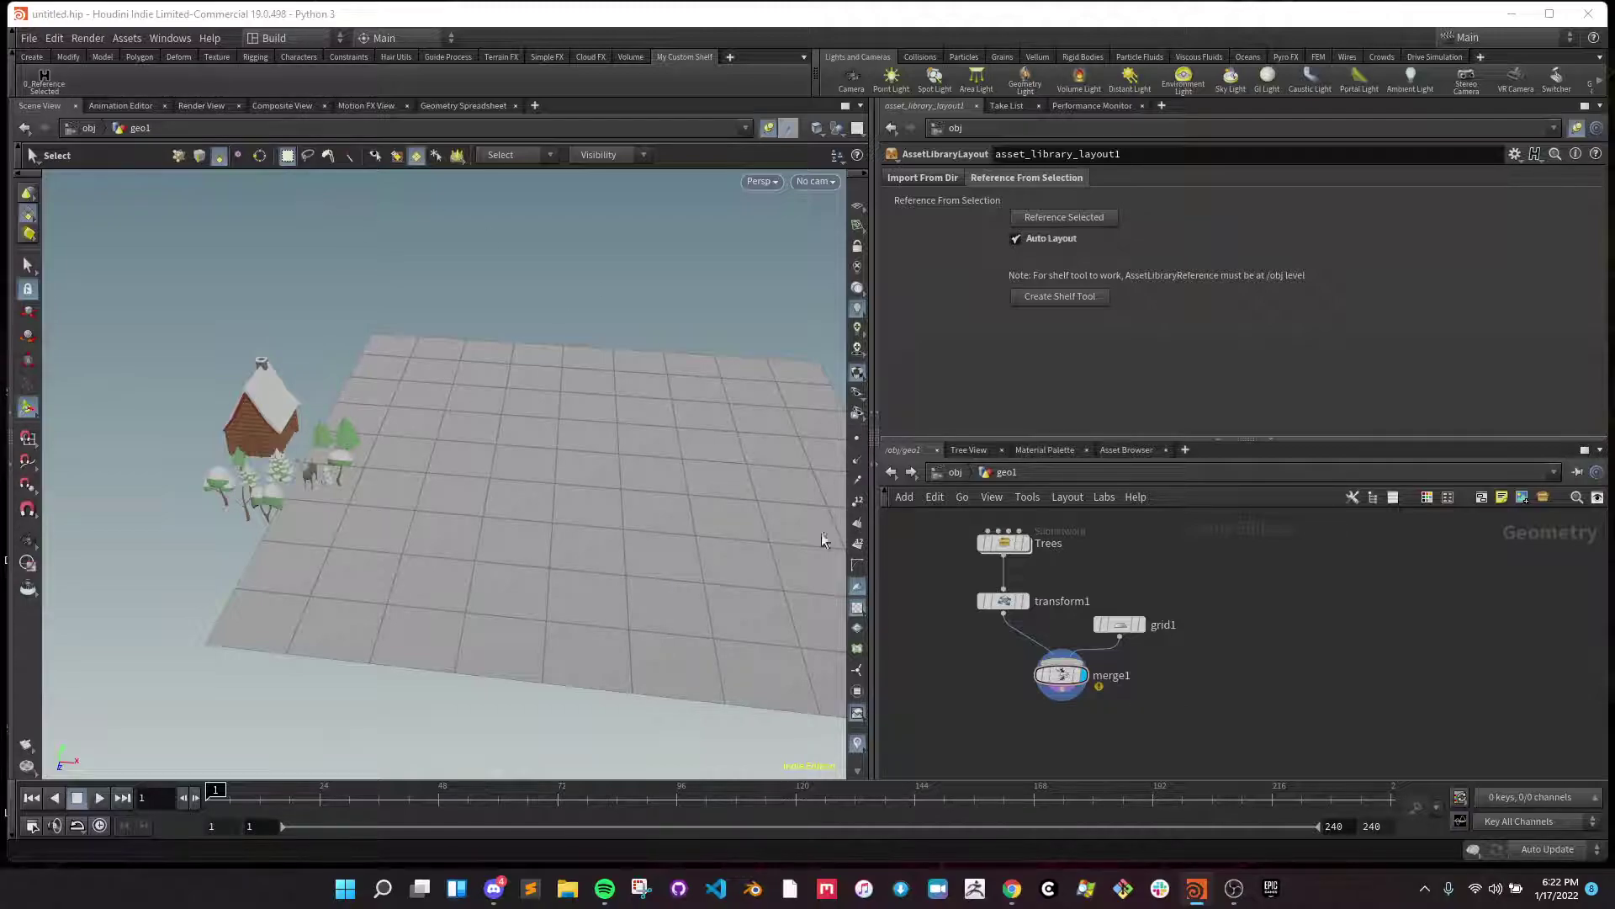
- Run Reference Selected on transform1 and delete the three leftover reference nodes
left_click(39, 84)
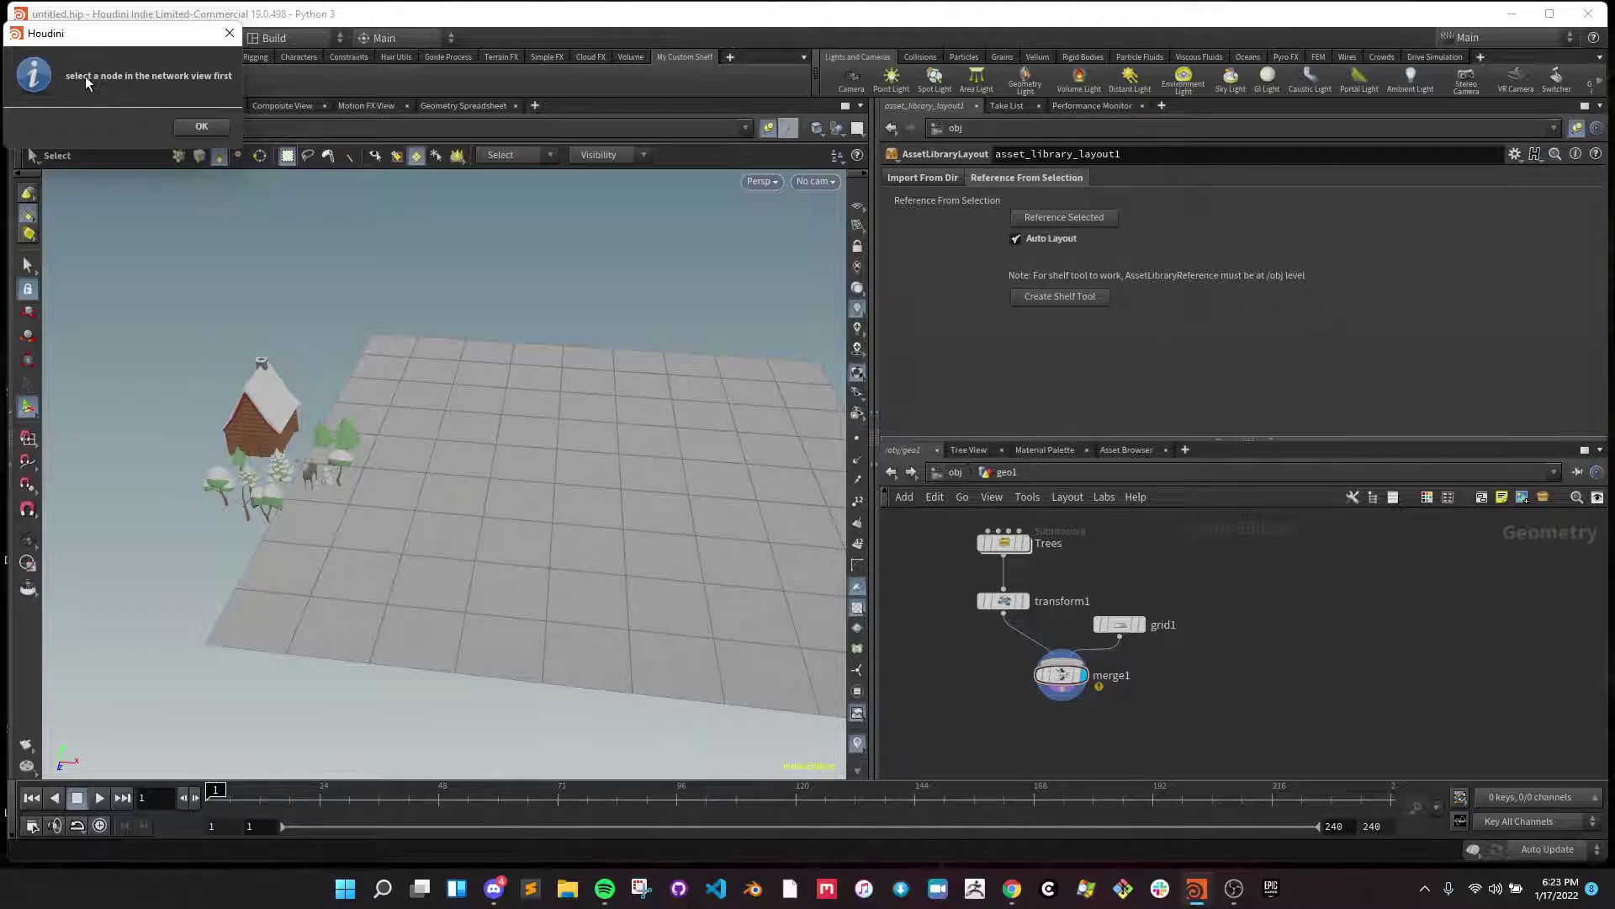
left_click(202, 127)
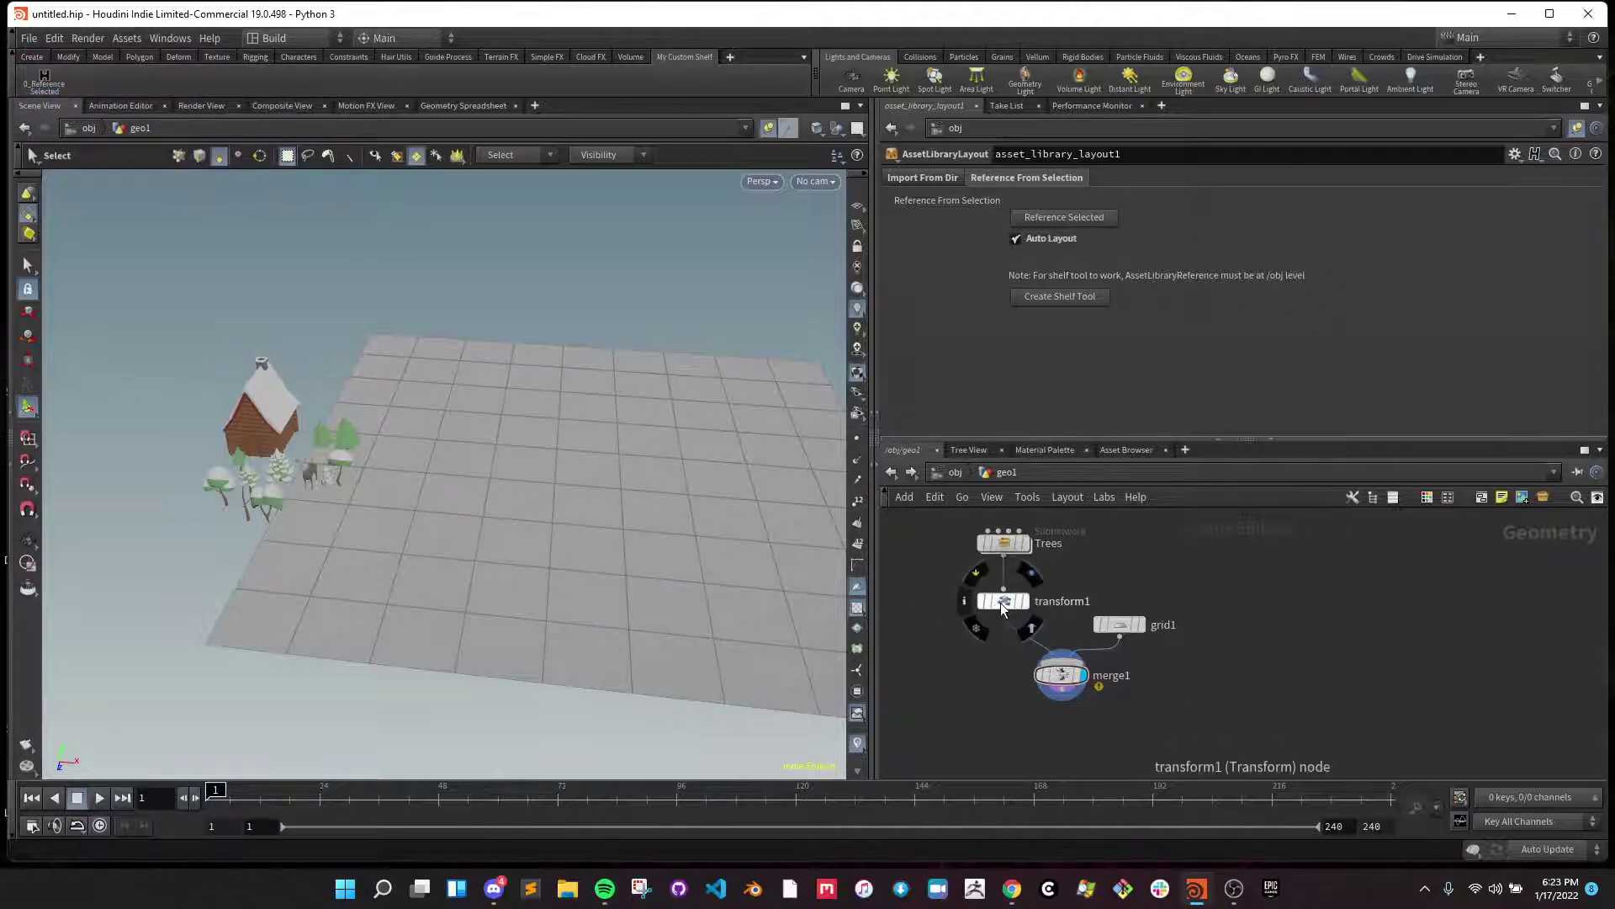
left_click(1002, 602)
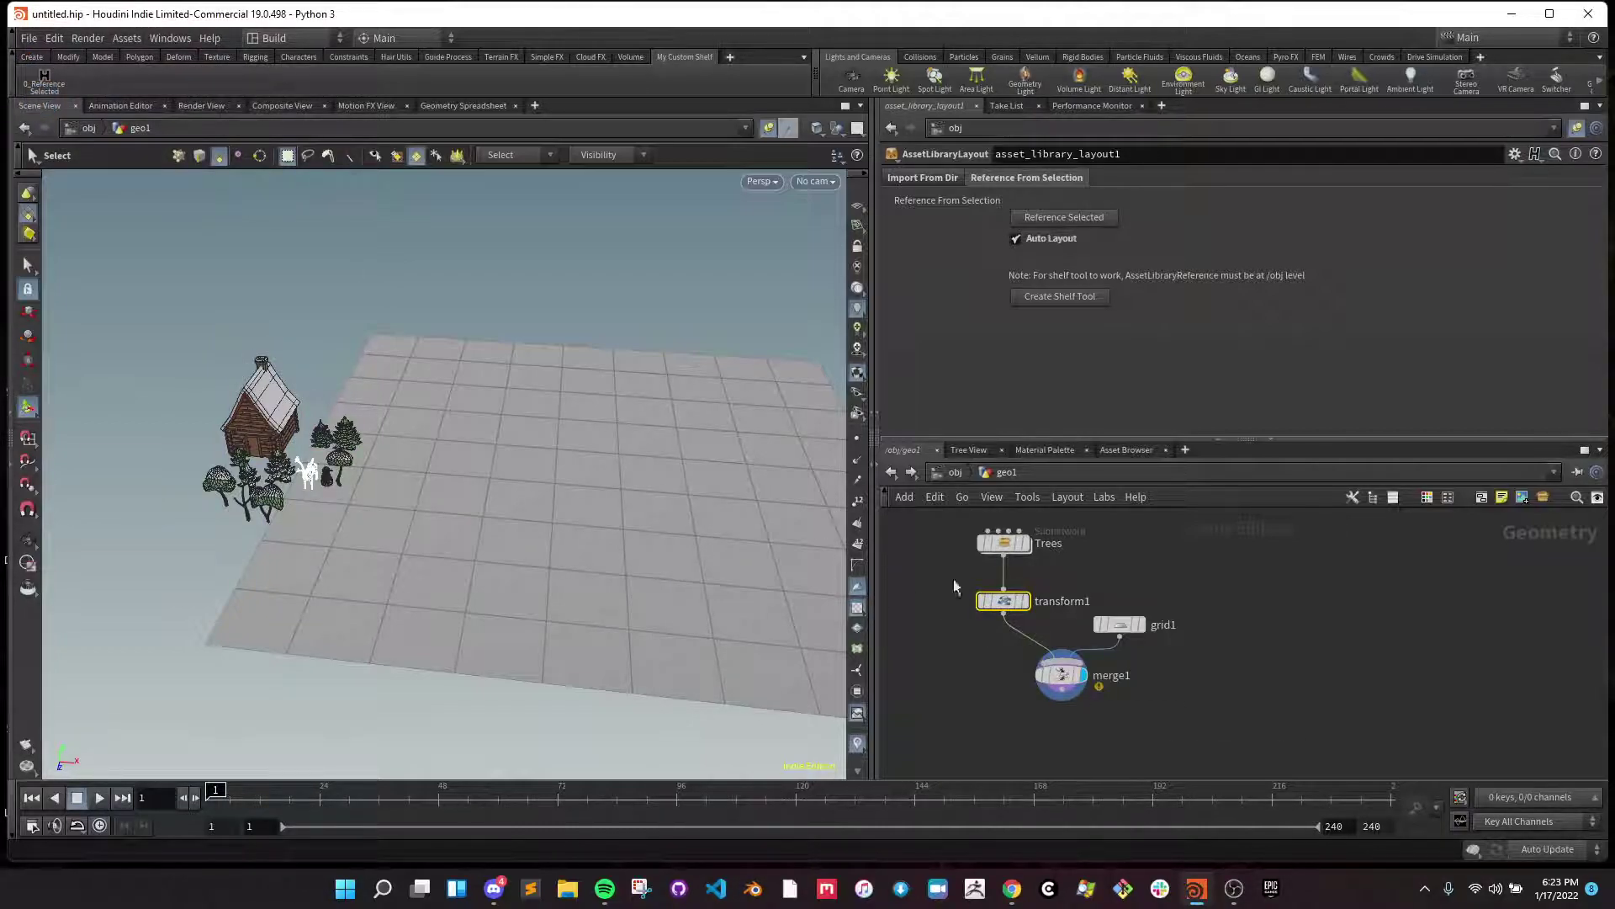
left_click(40, 84)
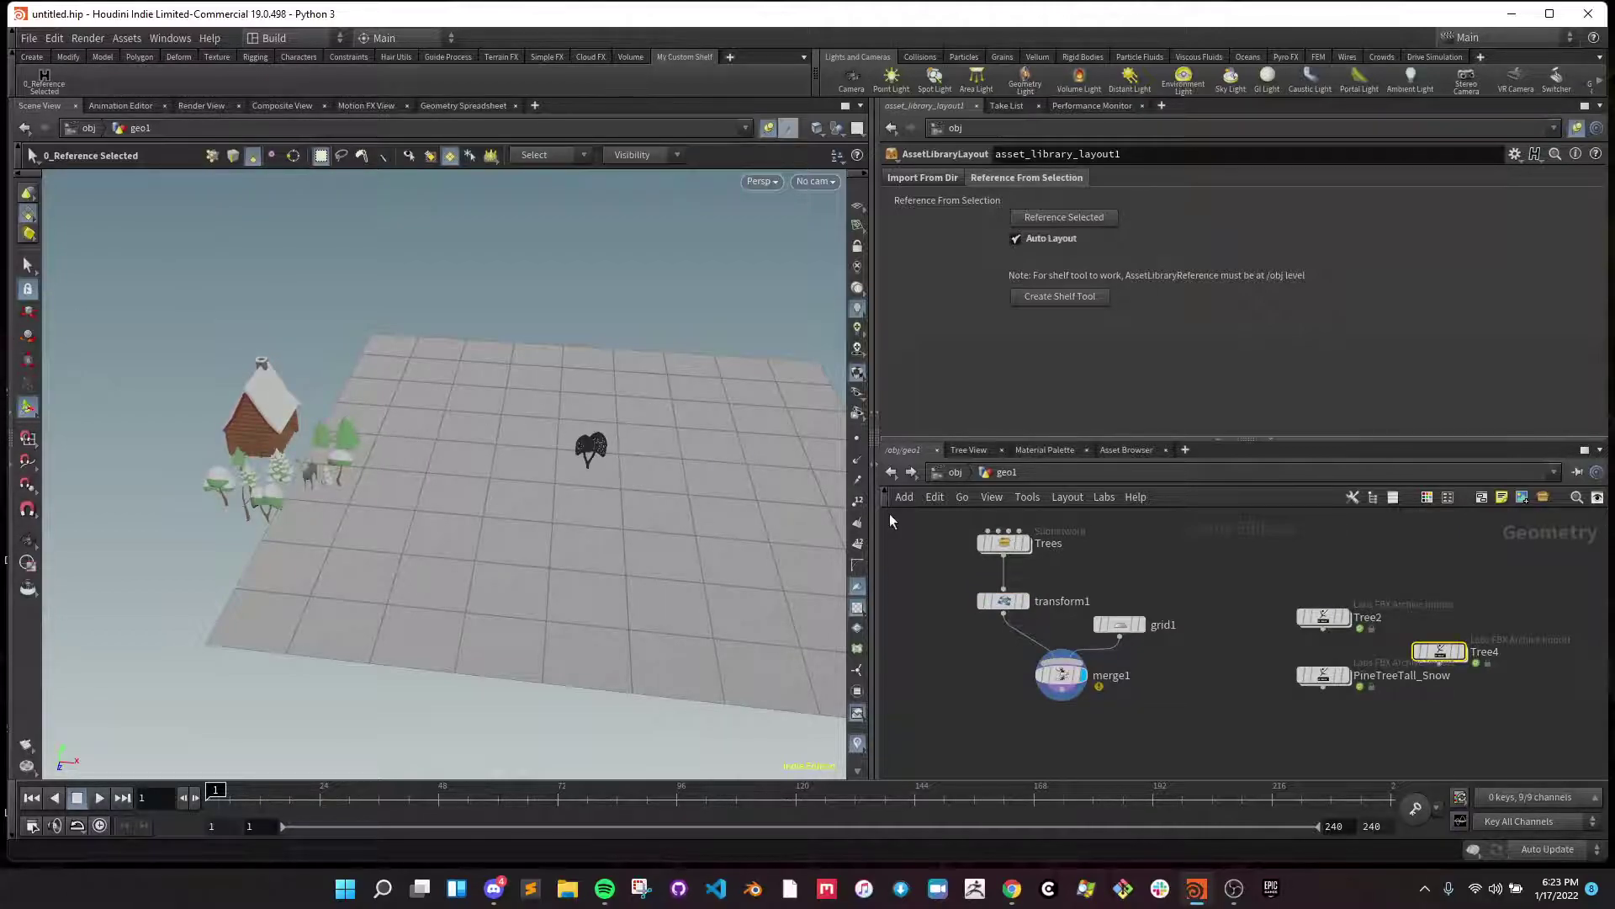
left_click_drag(1548, 732, 1260, 576)
key("Delete")
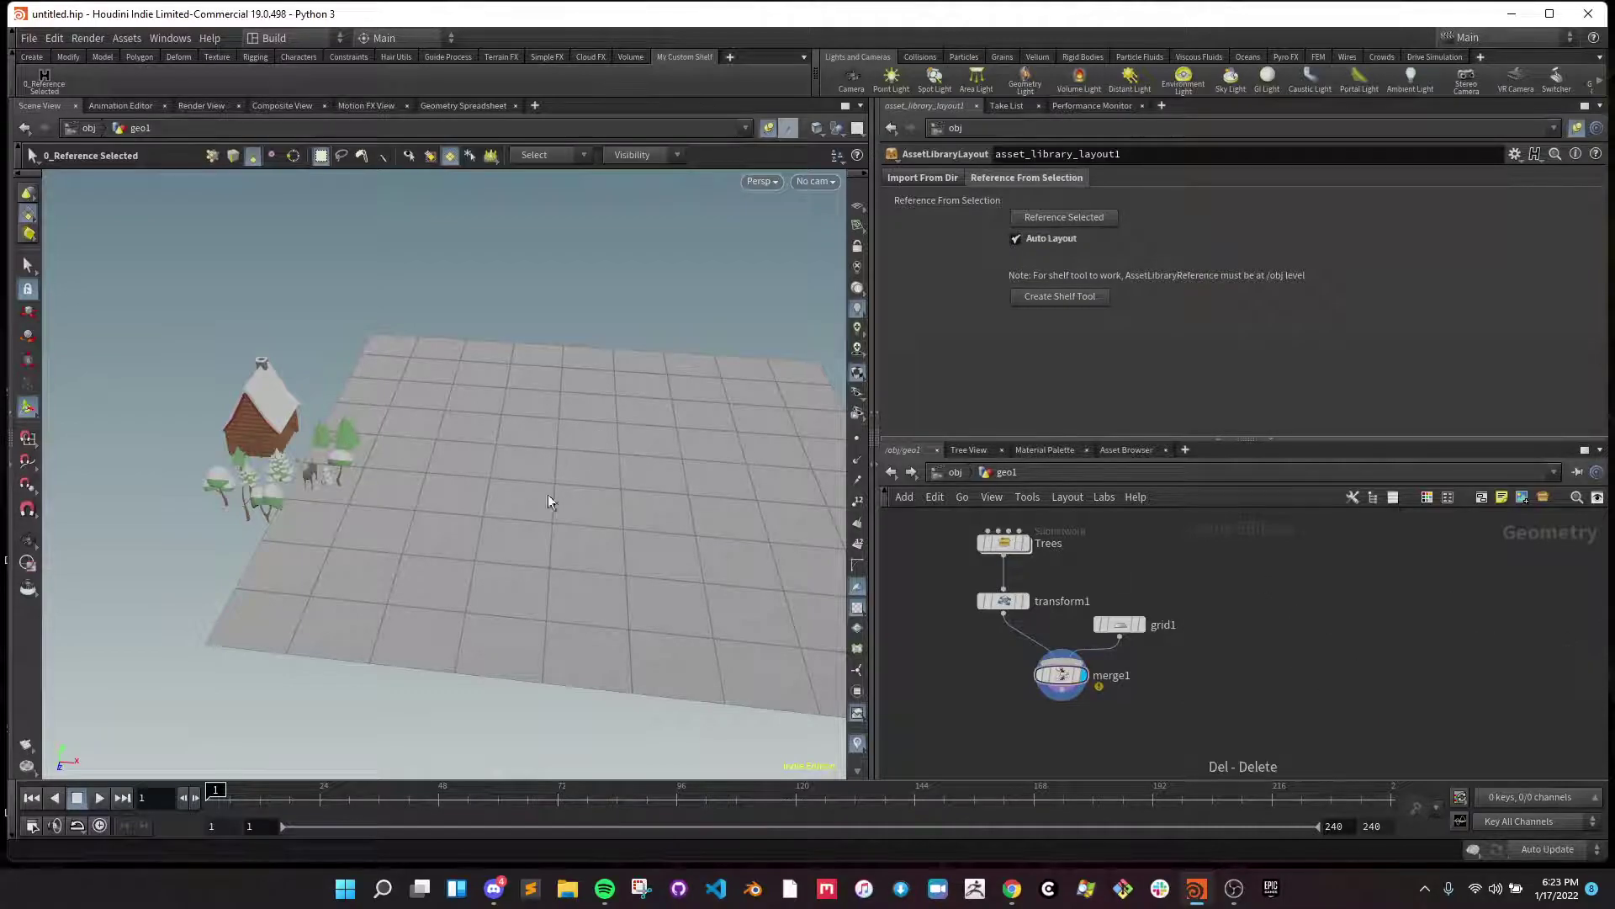
- Reference the snowy pine tree and Tree1 picked in the viewport, then delete those nodes
key("Escape")
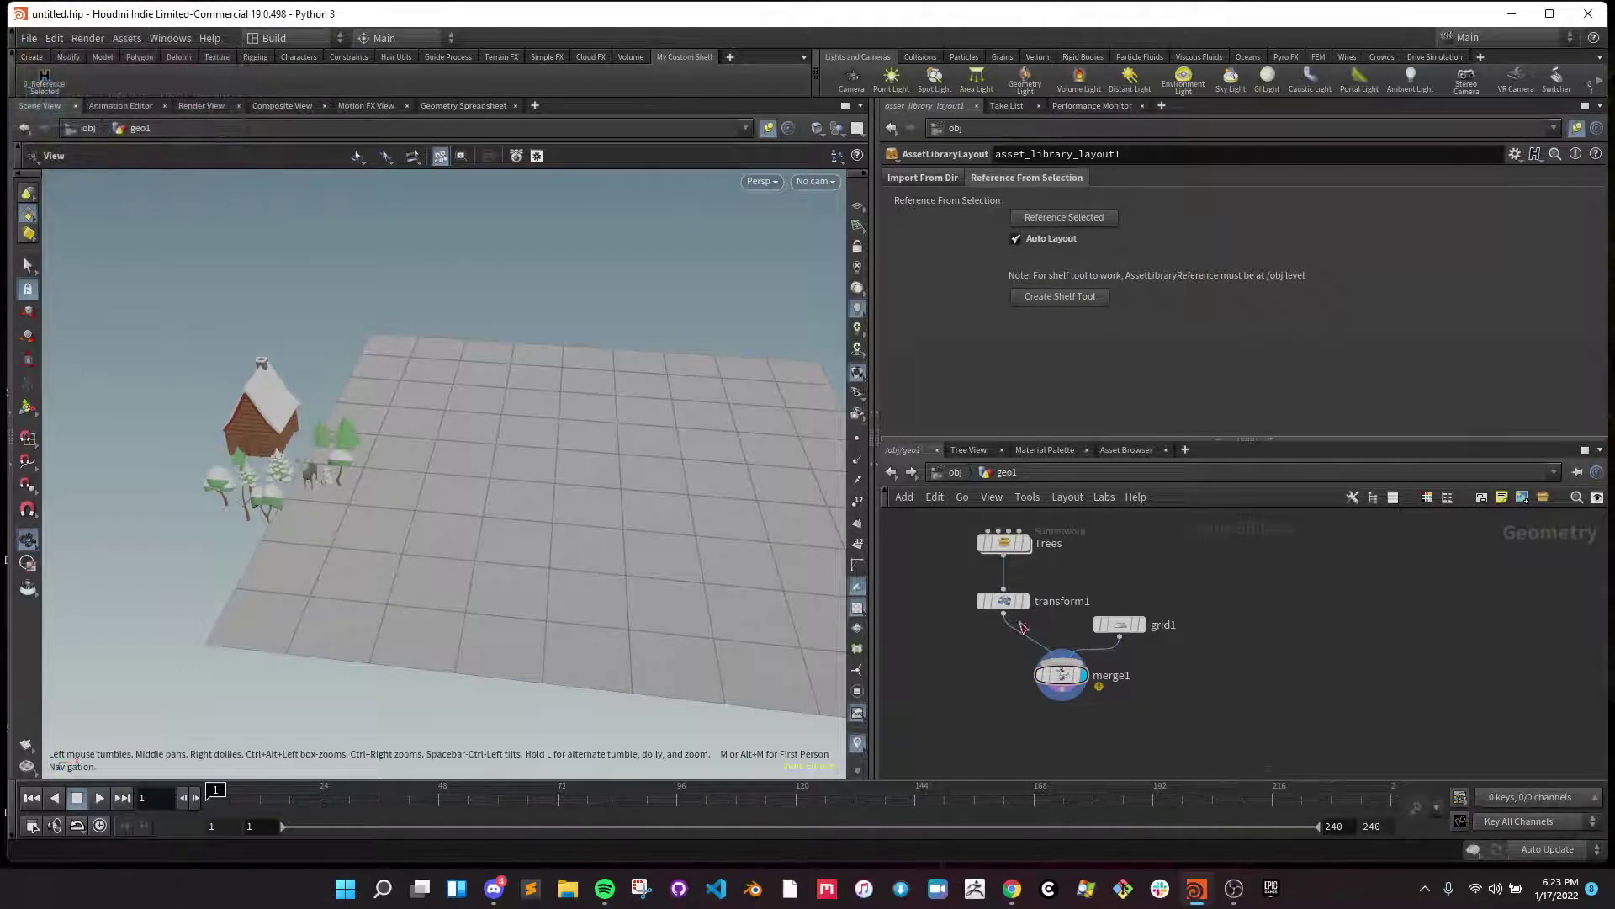
left_click(1003, 601)
left_click(43, 84)
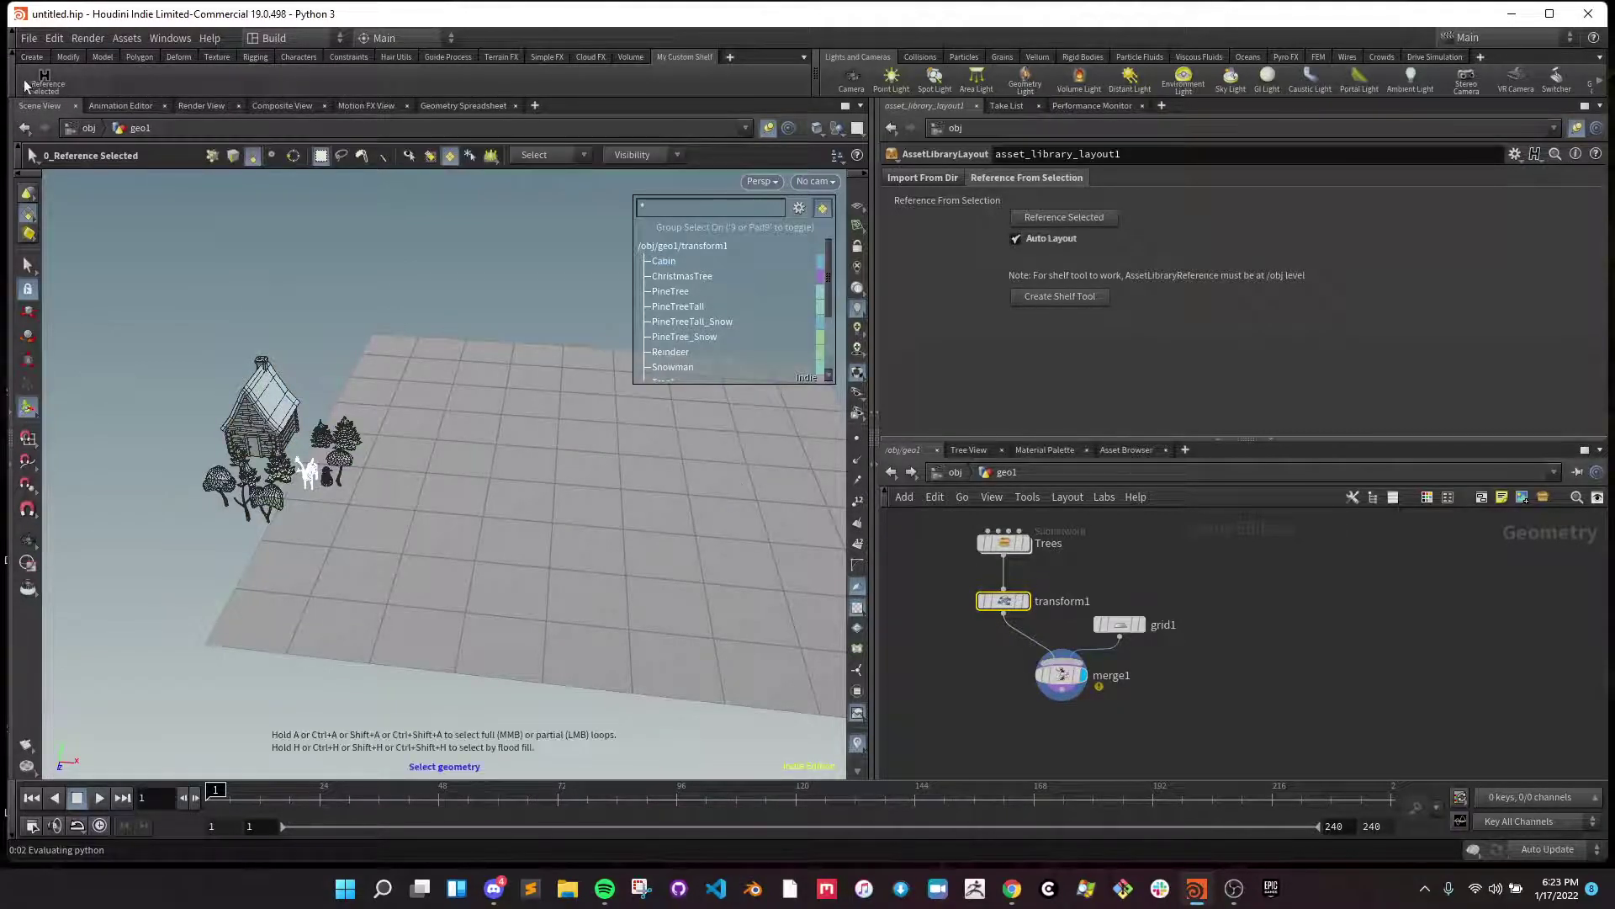
left_click(275, 470)
left_click(334, 464, "shift")
key("Return")
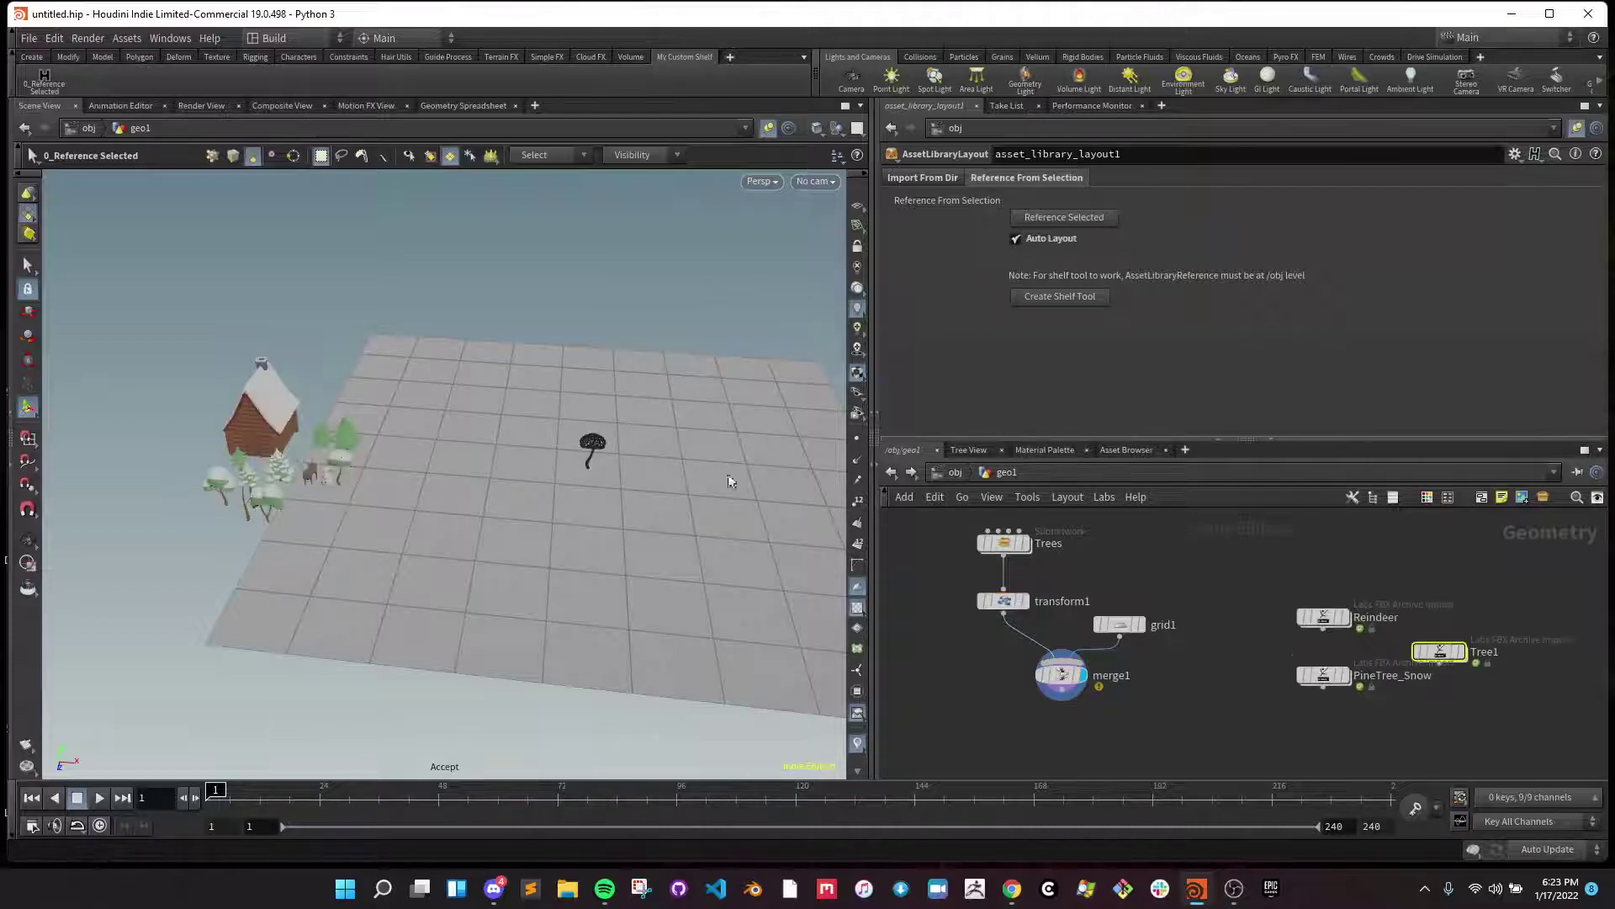
key("Delete")
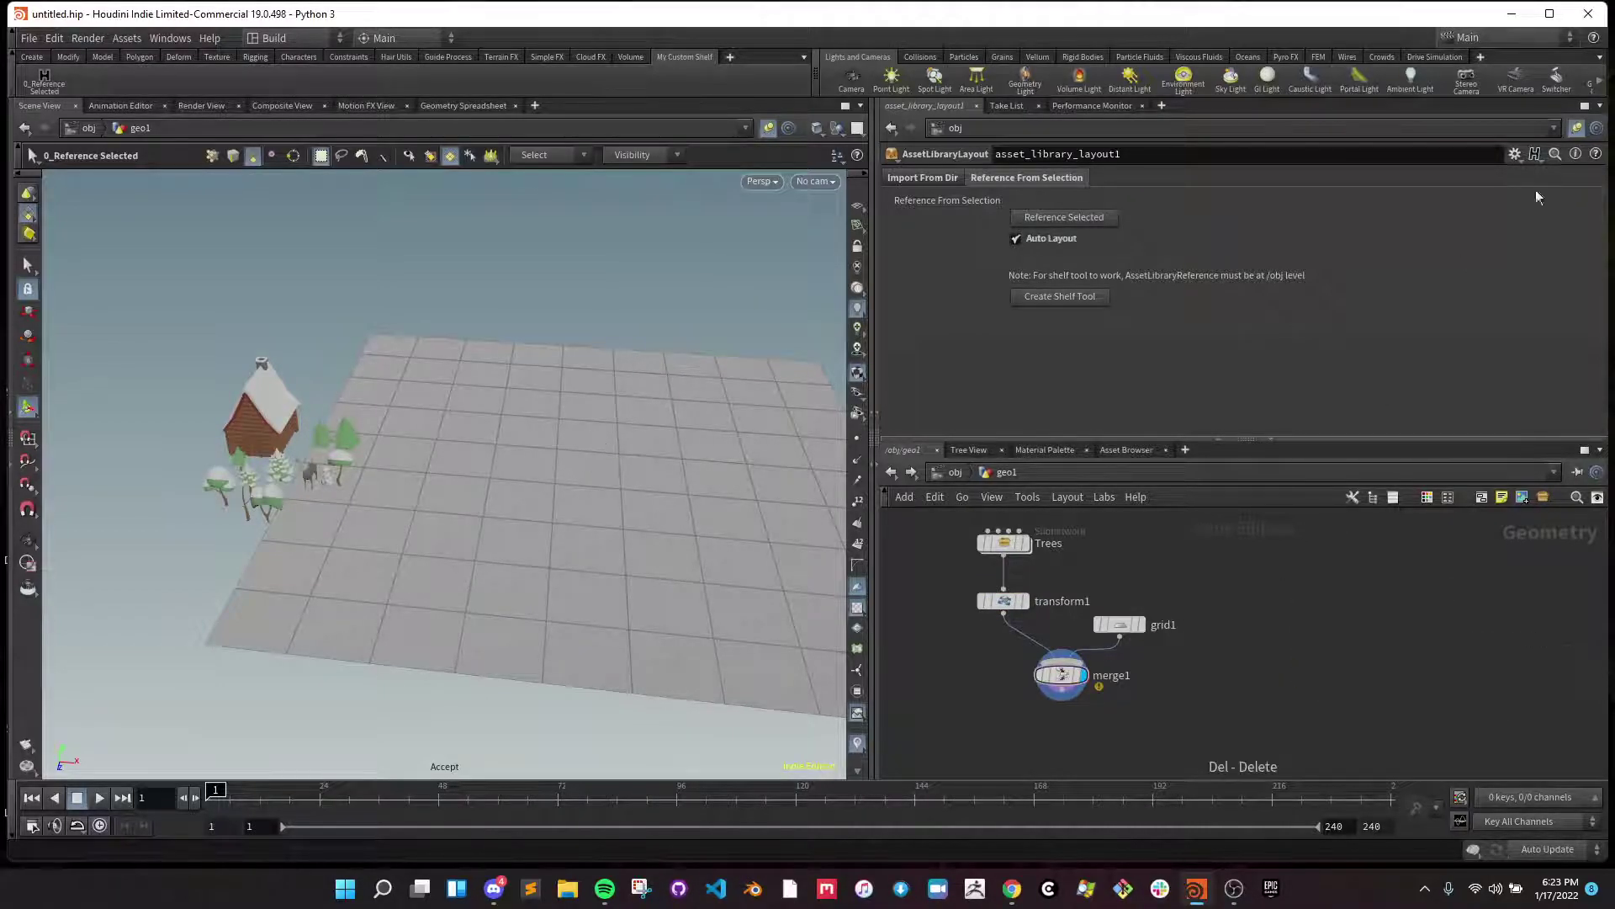
left_click(1575, 128)
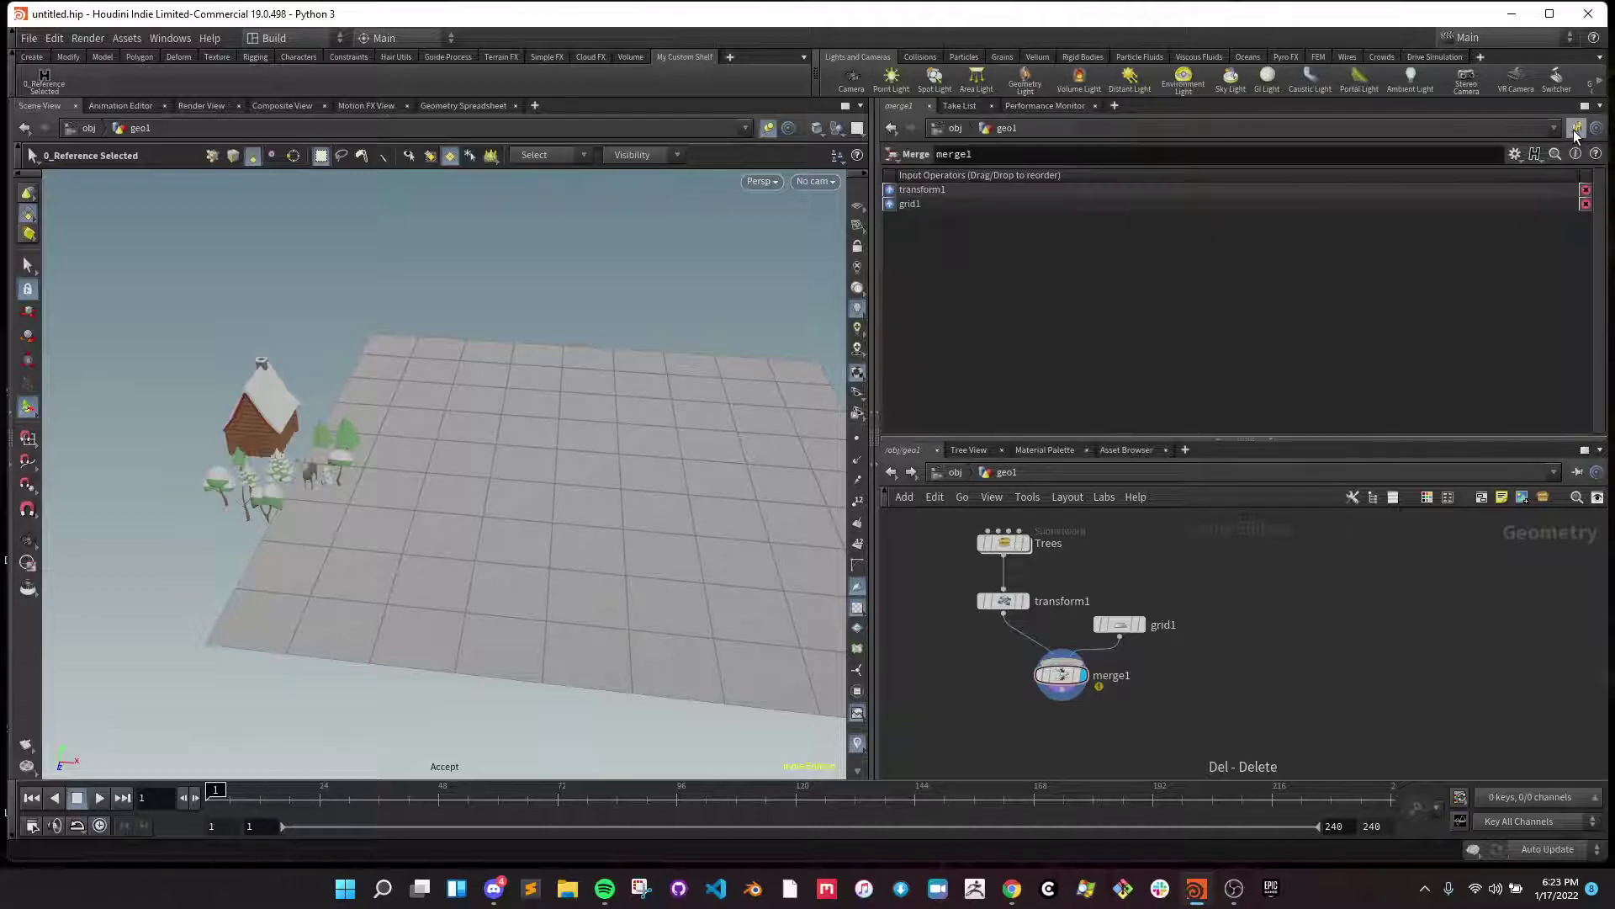
left_click(998, 601)
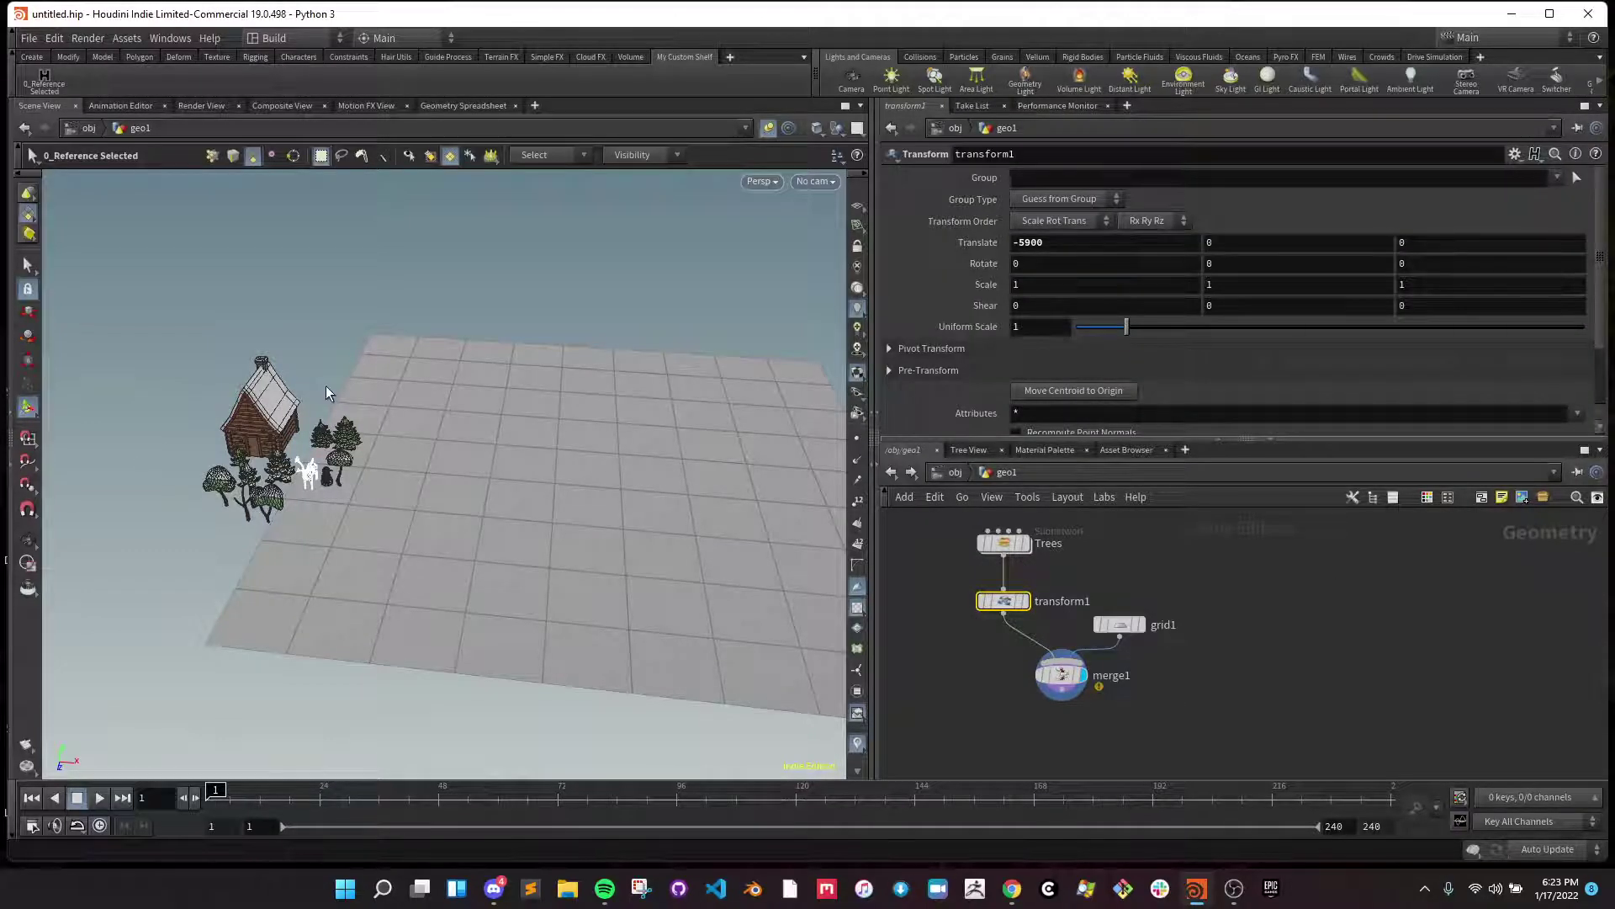
key("s")
left_click(274, 416)
left_click(322, 435, "shift")
left_click(346, 435, "shift")
left_click(343, 461, "shift")
left_click(45, 87)
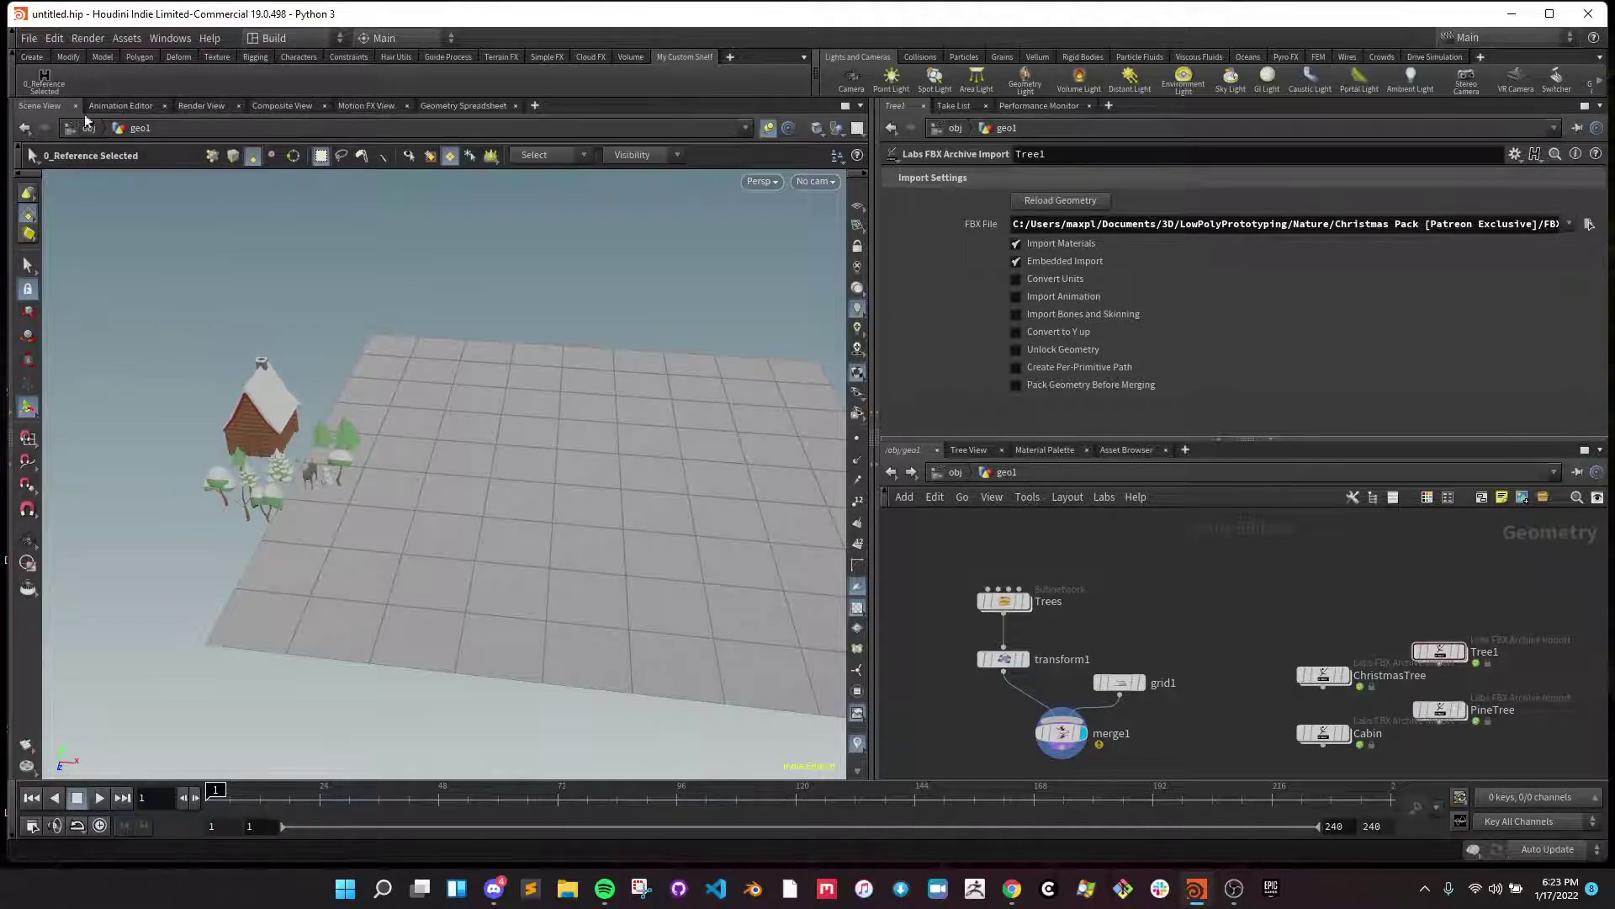
left_click(1440, 712)
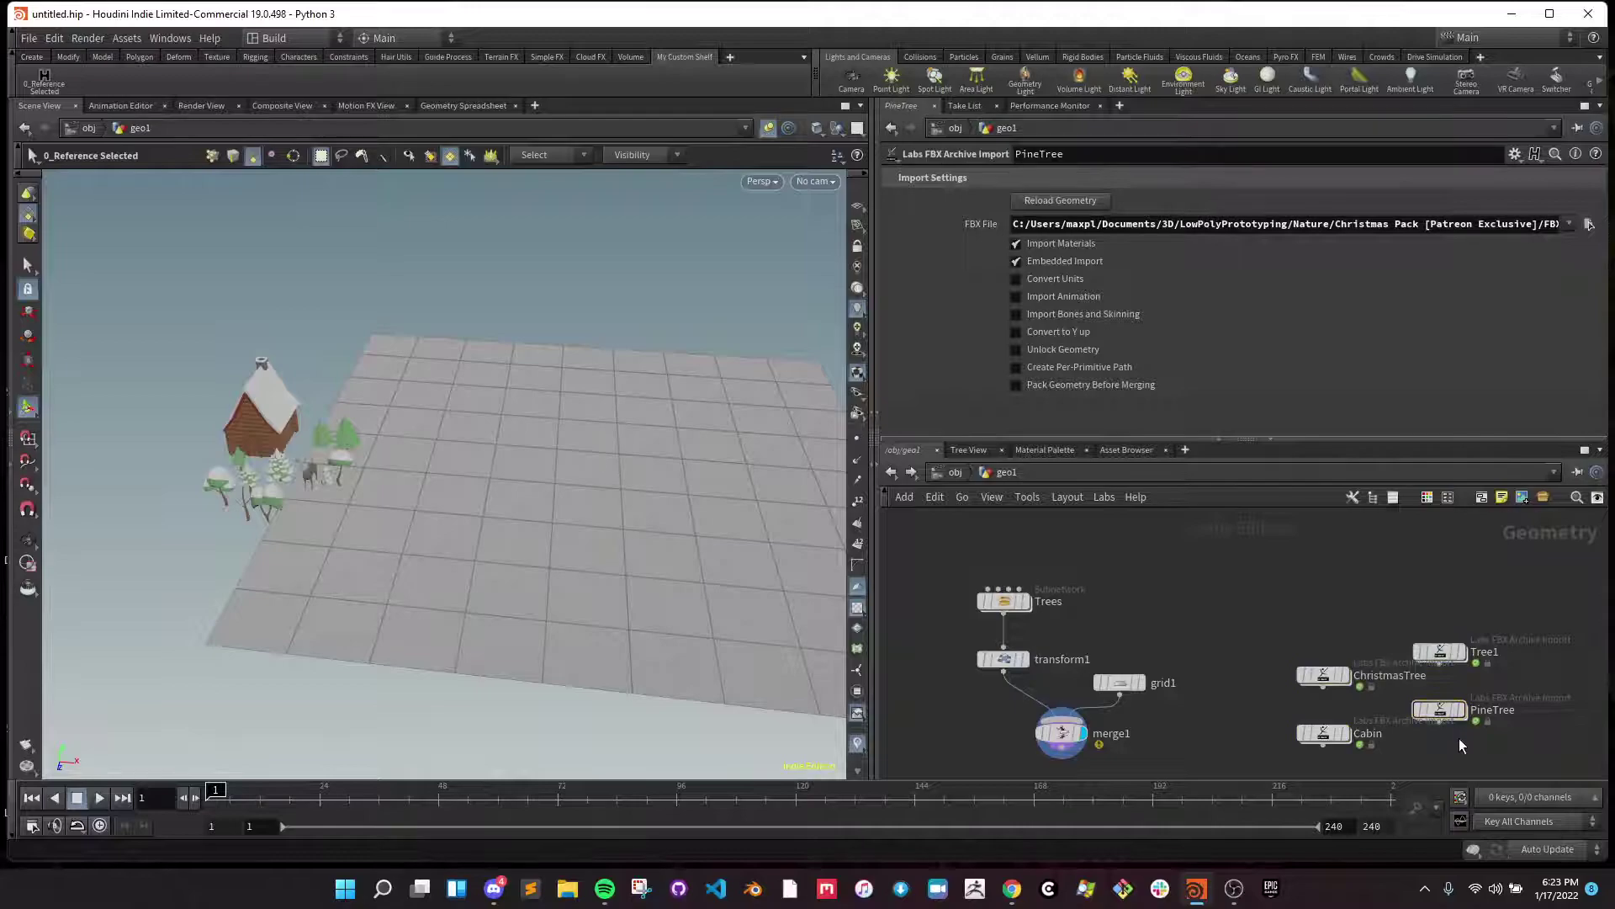
left_click_drag(1316, 595, 1504, 749)
key("Delete")
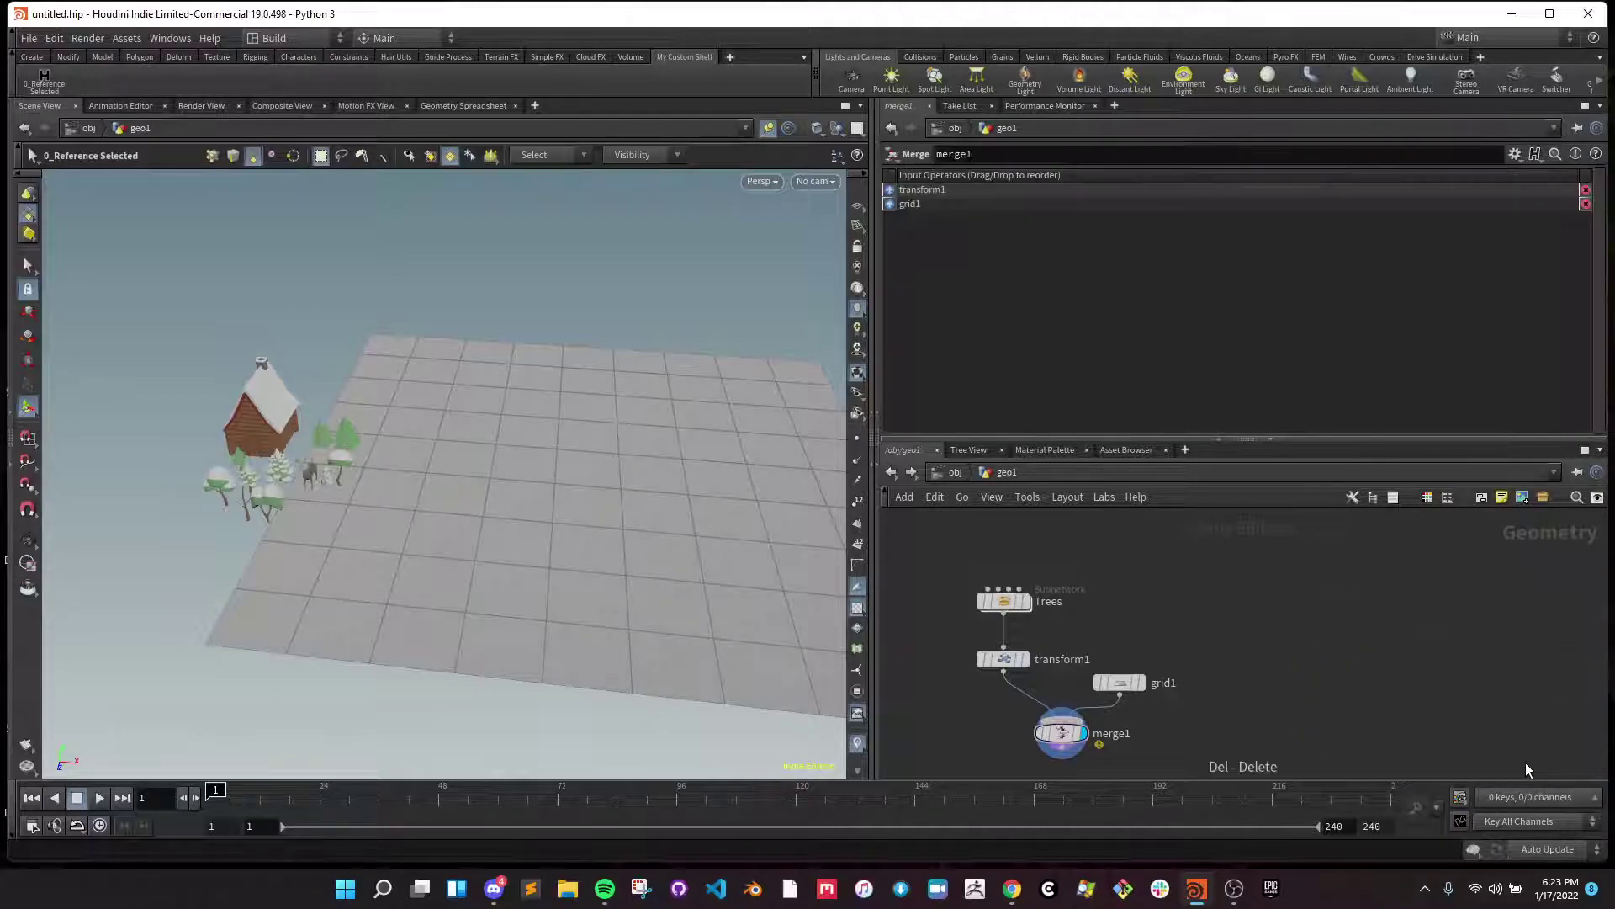
middle_click_drag(1303, 665, 1352, 639)
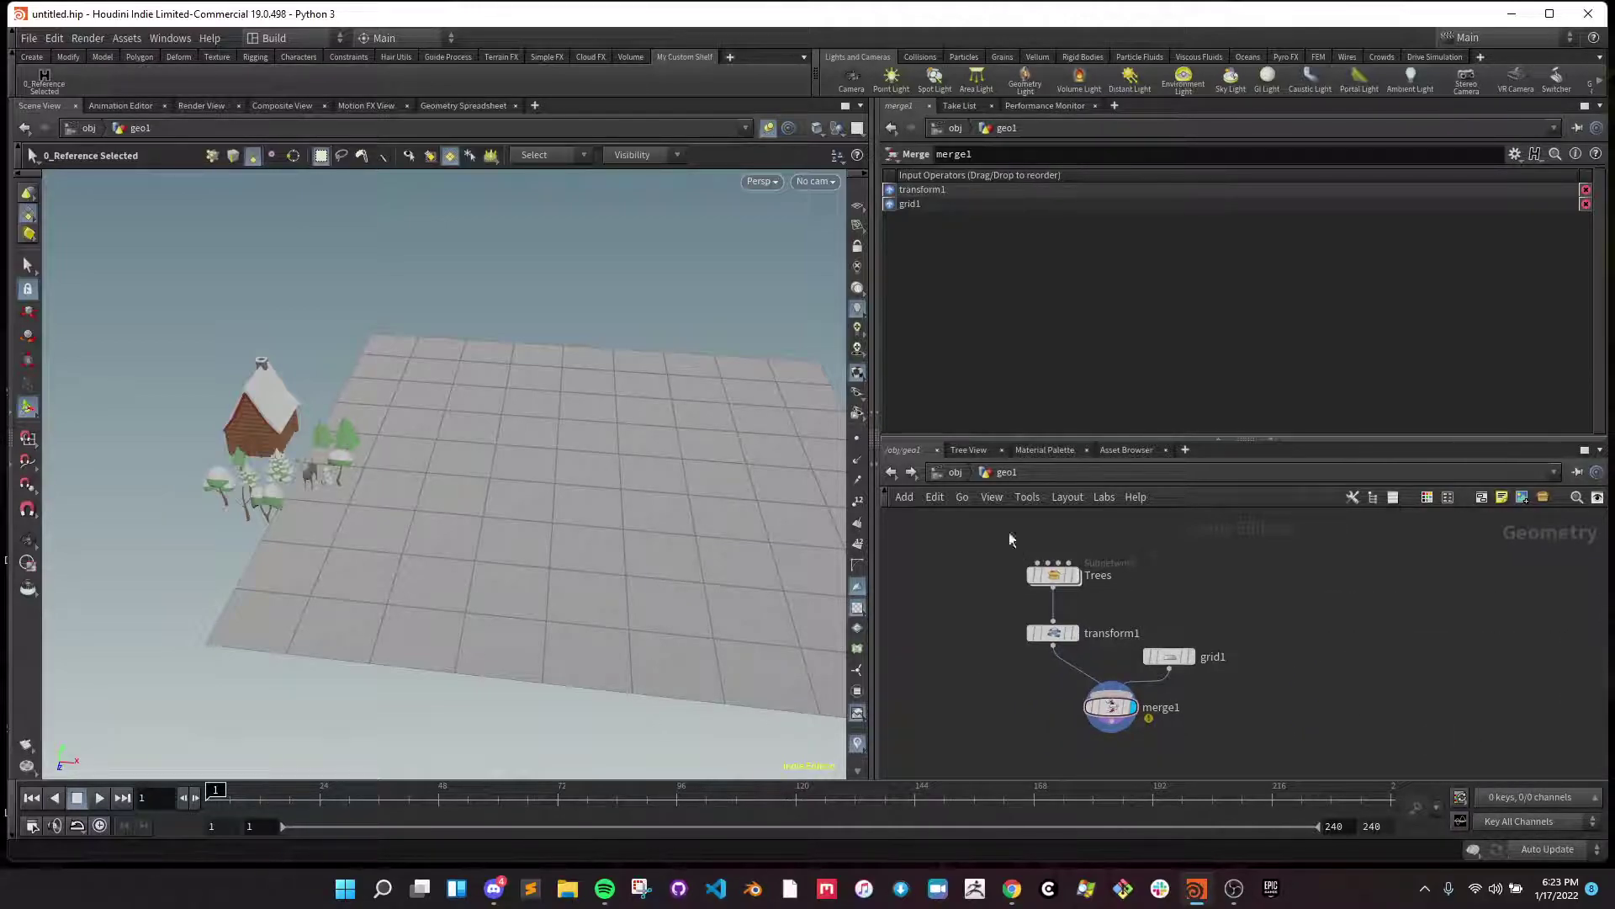
- Return the network to the obj level and deselect asset_library_layout1
left_click(959, 470)
left_click(1280, 695)
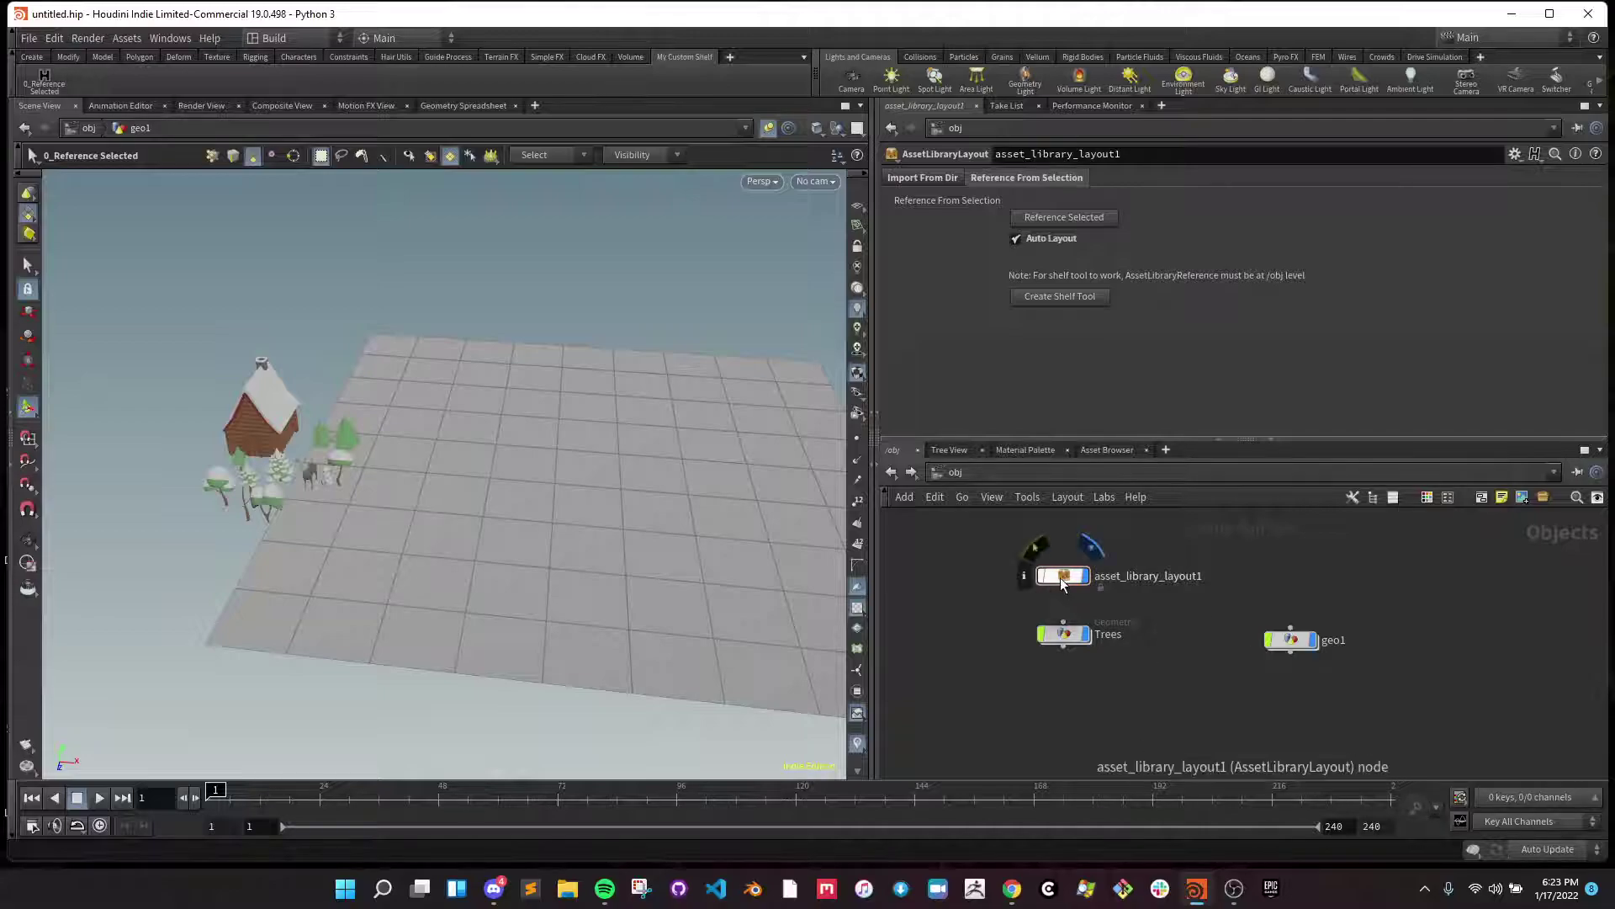
middle_click_drag(1172, 653, 1183, 652)
- Review asset_library_layout1's Type Properties script, accept, and dismiss the locked-definition warning
left_click(1072, 576)
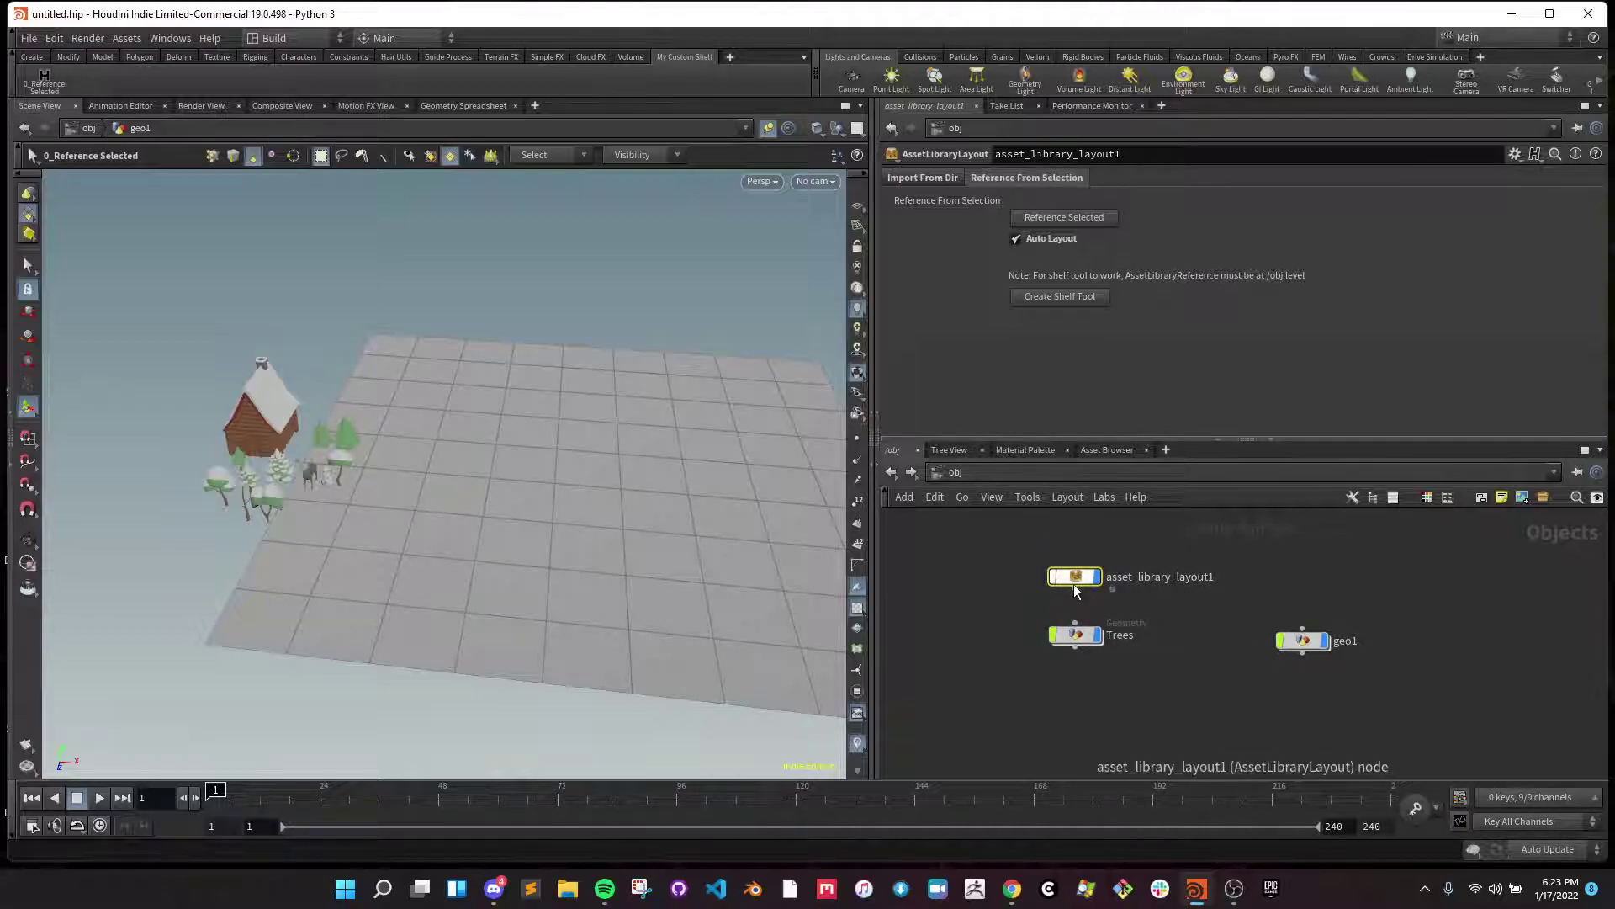
right_click(1075, 575)
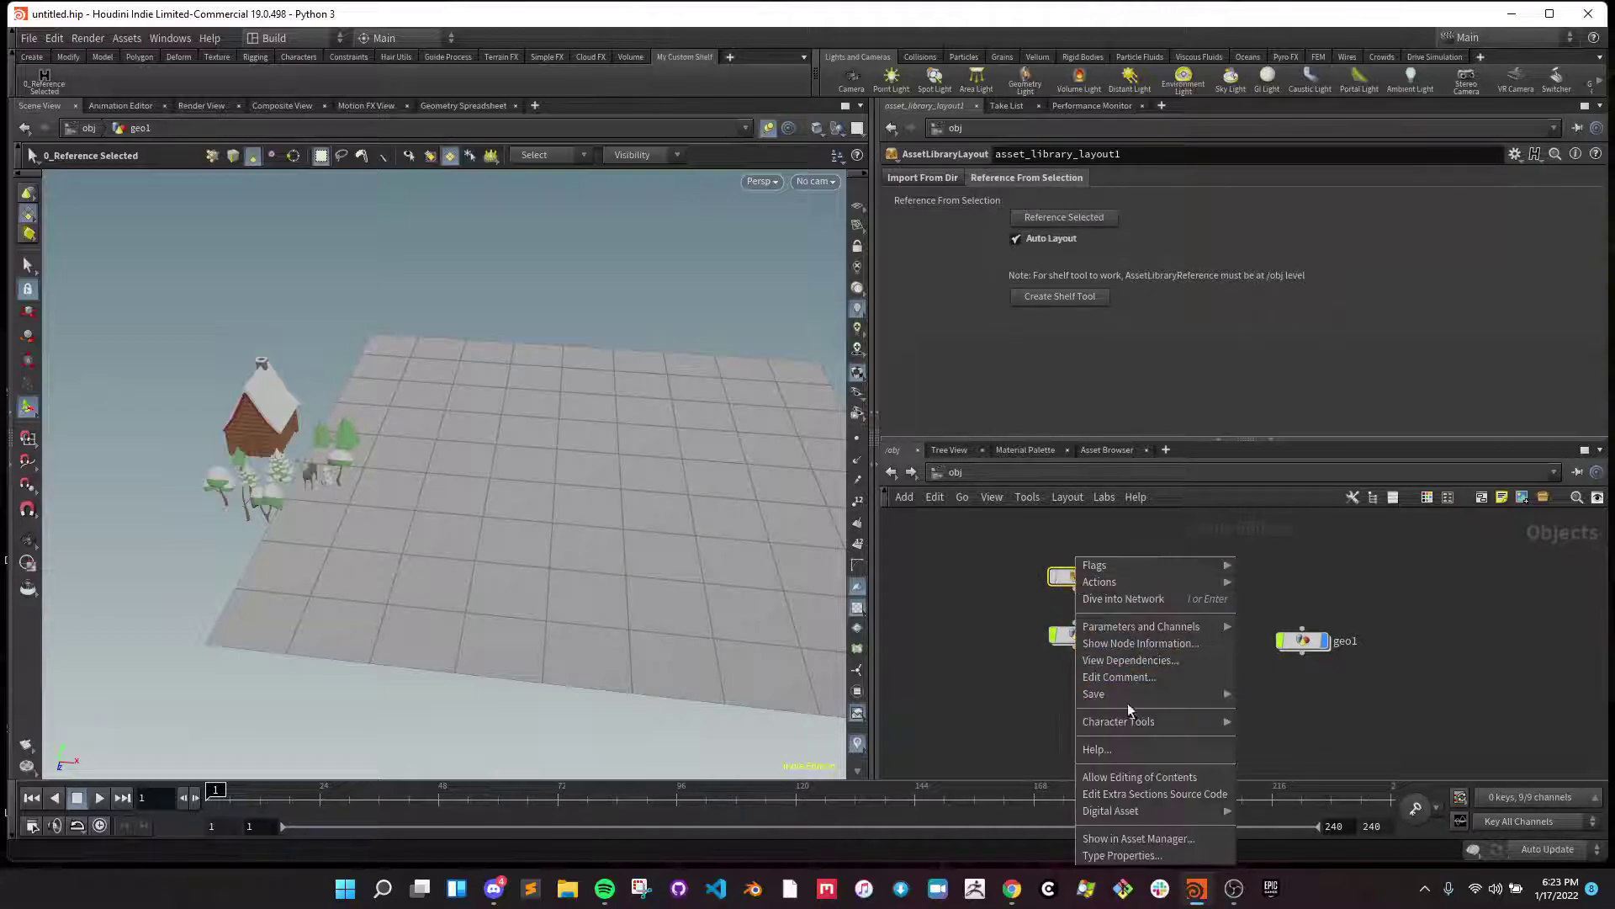
left_click(1122, 854)
scroll(1089, 295, "up", 3)
left_click_drag(1089, 294, 1087, 176)
left_click(1008, 634)
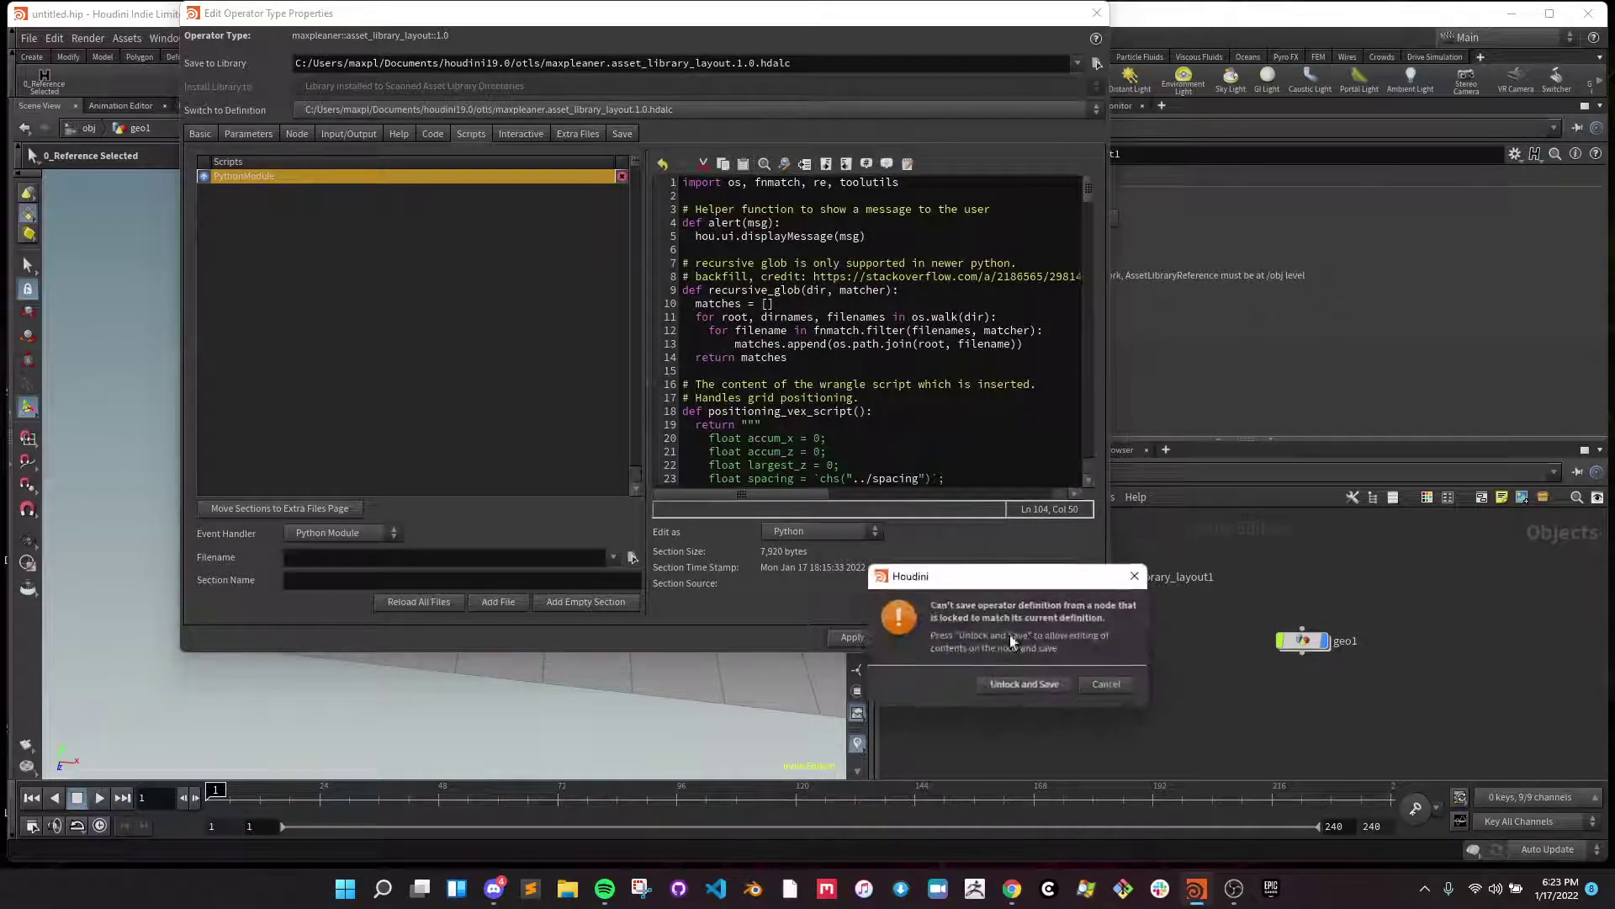
left_click(1063, 684)
left_click(1055, 640)
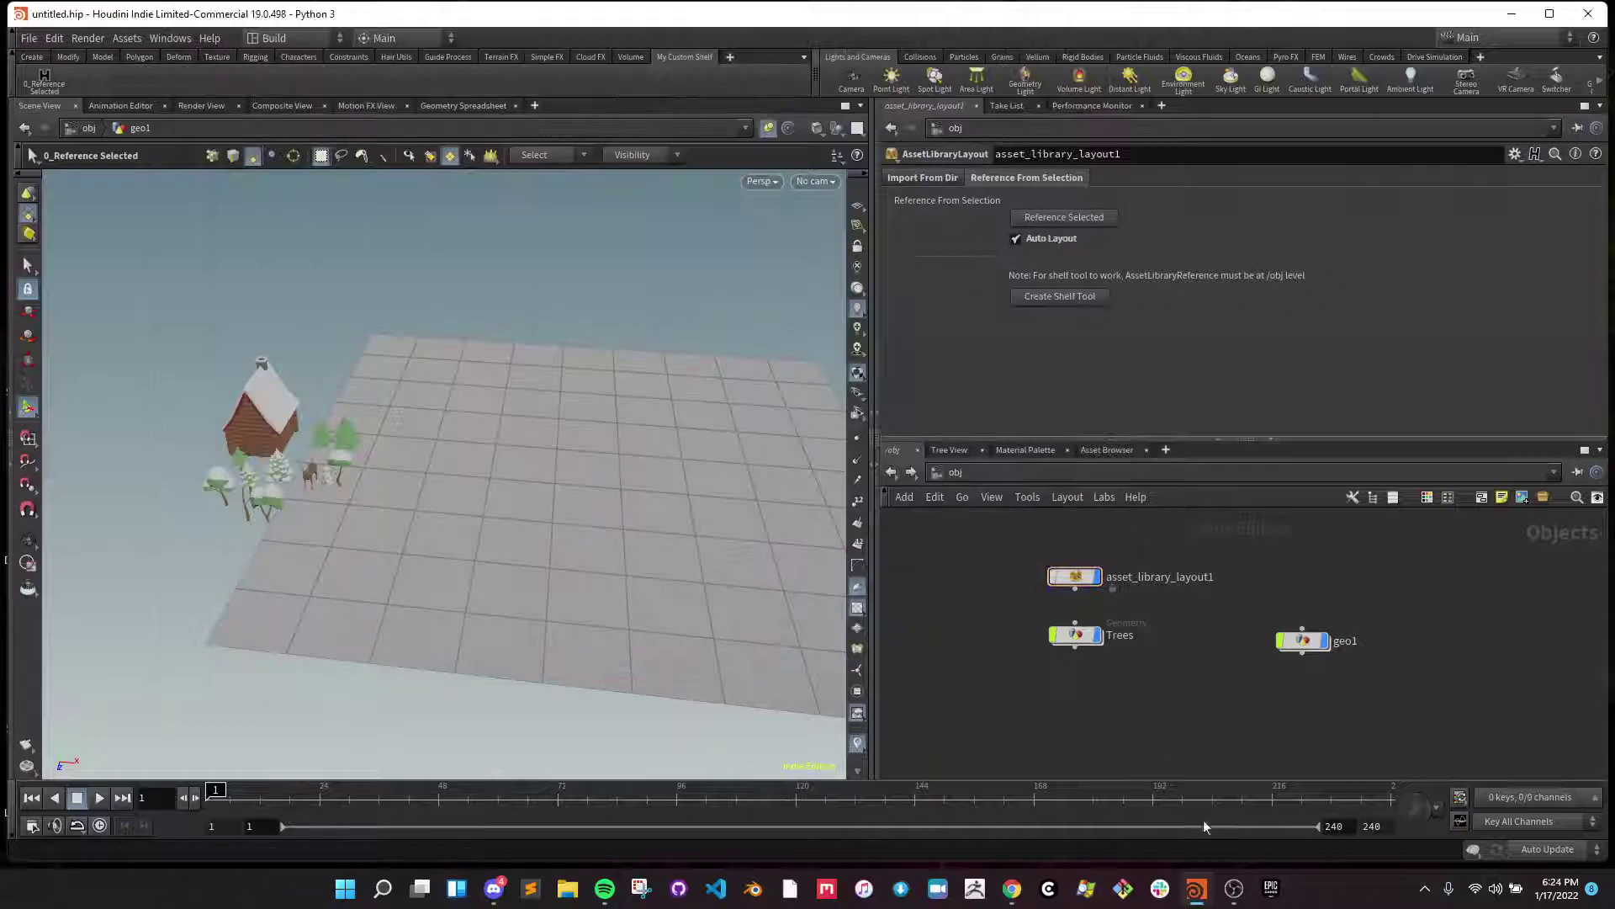